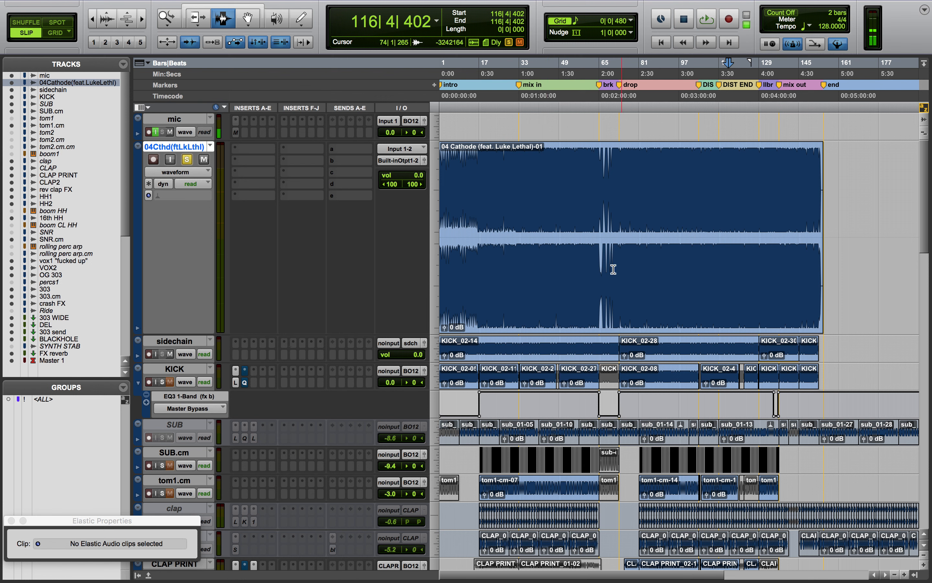
Step: Play the soloed 04 Cathode (feat. Luke Lethal) reference track from about bar 116 and stop playback
{"action": "key", "text": "space"}
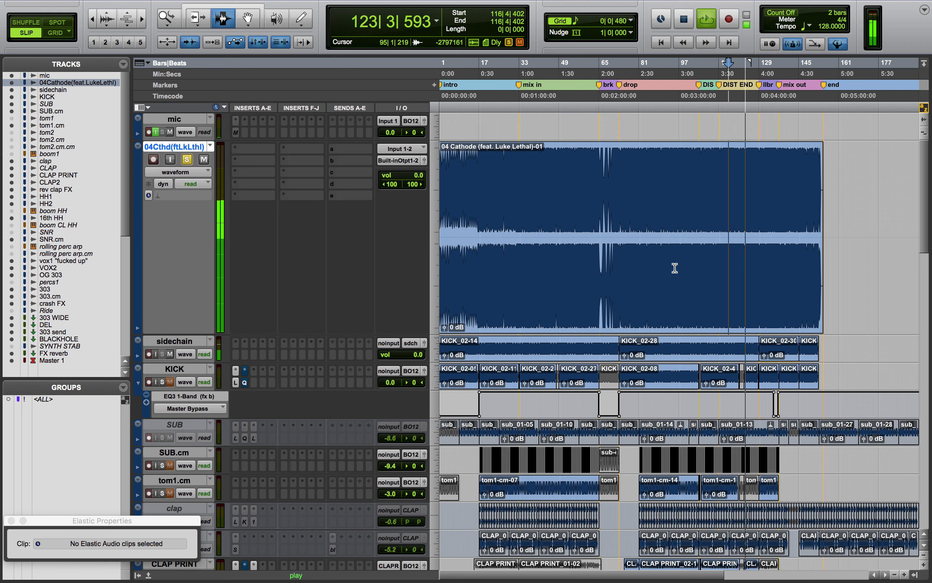
{"action": "key", "text": "space"}
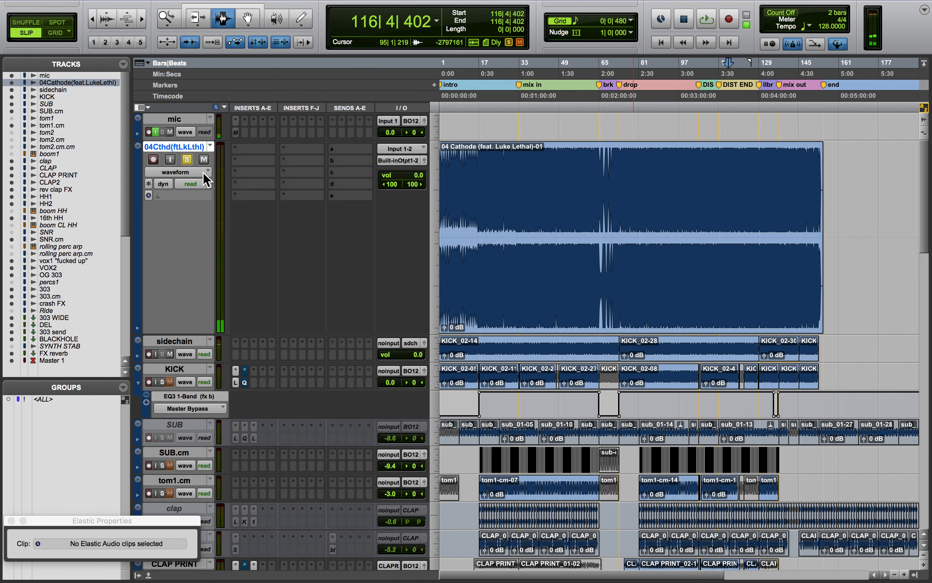
Step: Unsolo the 04 Cathode reference track, and hide it and make it inactive
{"action": "left_click", "coordinate": [186, 159]}
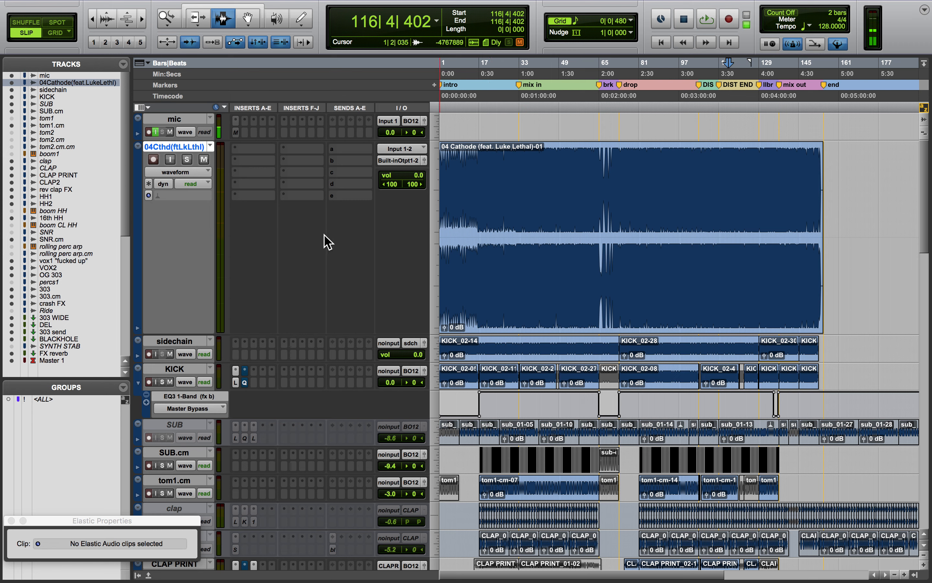
{"action": "right_click", "coordinate": [194, 150]}
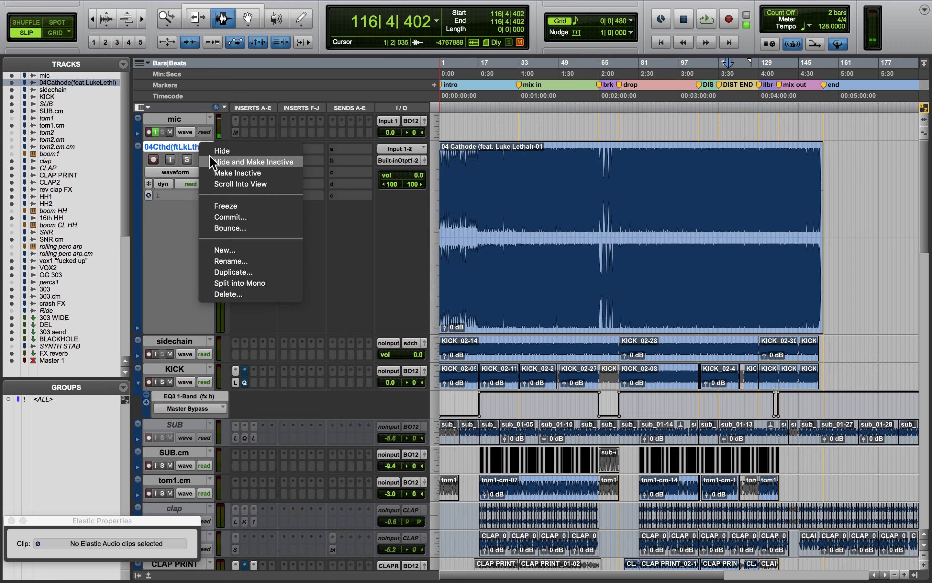
{"action": "left_click", "coordinate": [227, 160]}
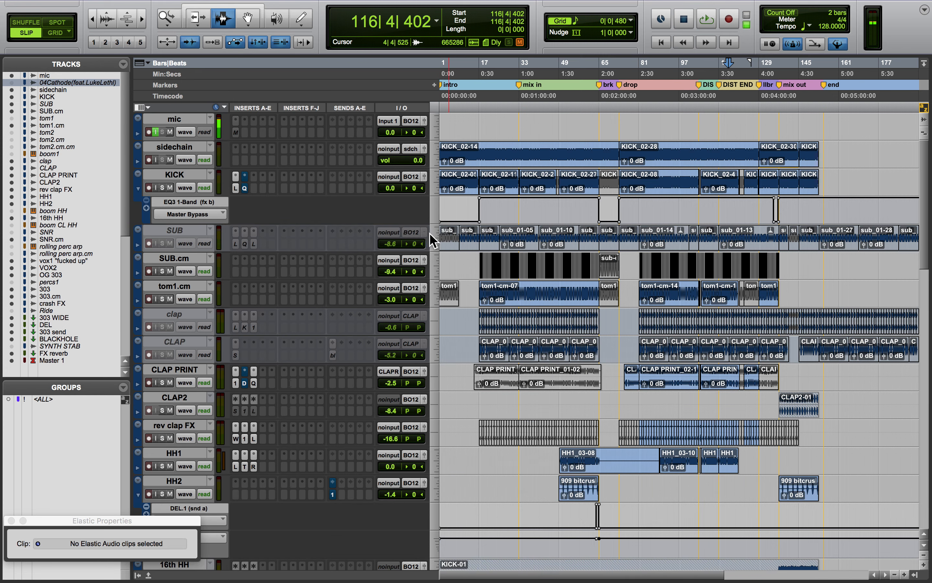
Step: Solo the KICK, SUB.cm, tom1.cm, CLAP PRINT, CLAP2 and rev clap FX tracks
{"action": "left_click", "coordinate": [166, 174]}
{"action": "left_click", "coordinate": [162, 187]}
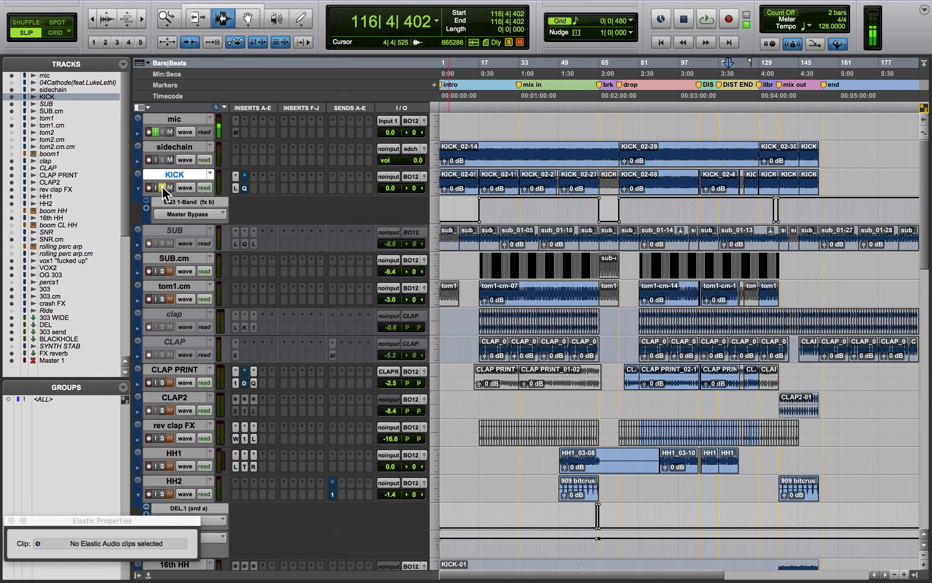
{"action": "left_click", "coordinate": [162, 271]}
{"action": "left_click", "coordinate": [162, 299]}
{"action": "left_click", "coordinate": [162, 382]}
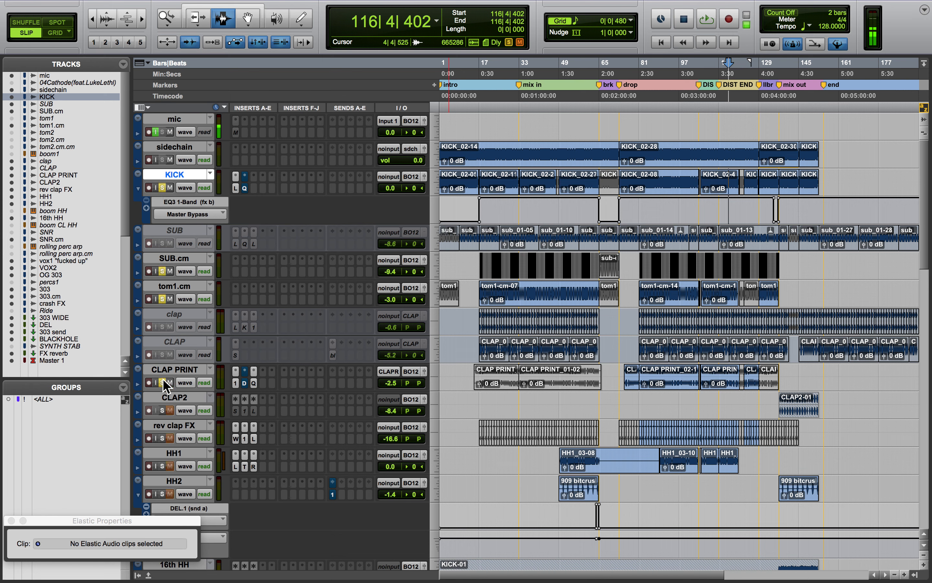
{"action": "left_click", "coordinate": [162, 411]}
{"action": "left_click", "coordinate": [162, 438]}
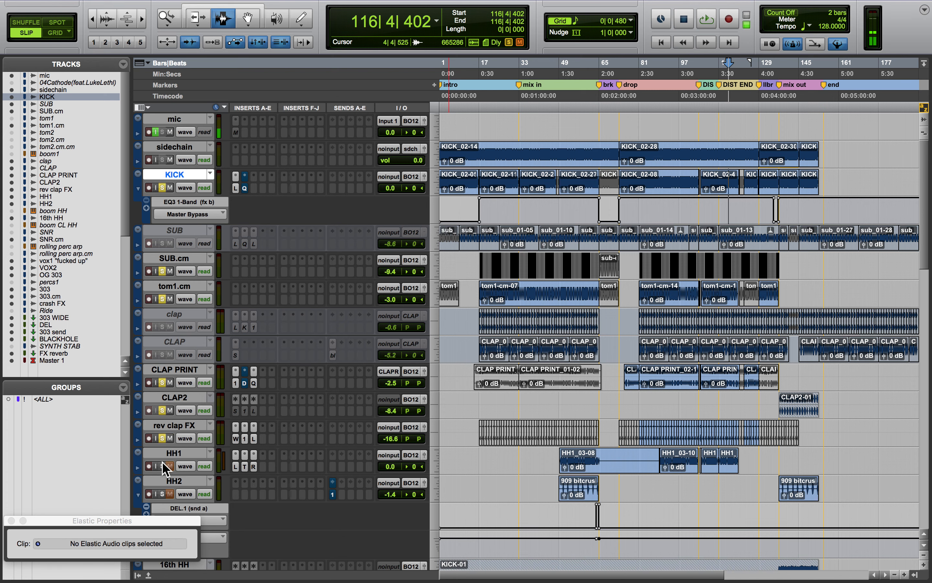
Step: Add the HH1, HH2, 16th HH, SNR.cm, vox1 and VOX2 tracks to the solo selection
{"action": "left_click", "coordinate": [162, 466]}
{"action": "scroll", "coordinate": [162, 468], "scroll_direction": "down", "scroll_amount": 2}
{"action": "left_click", "coordinate": [162, 438]}
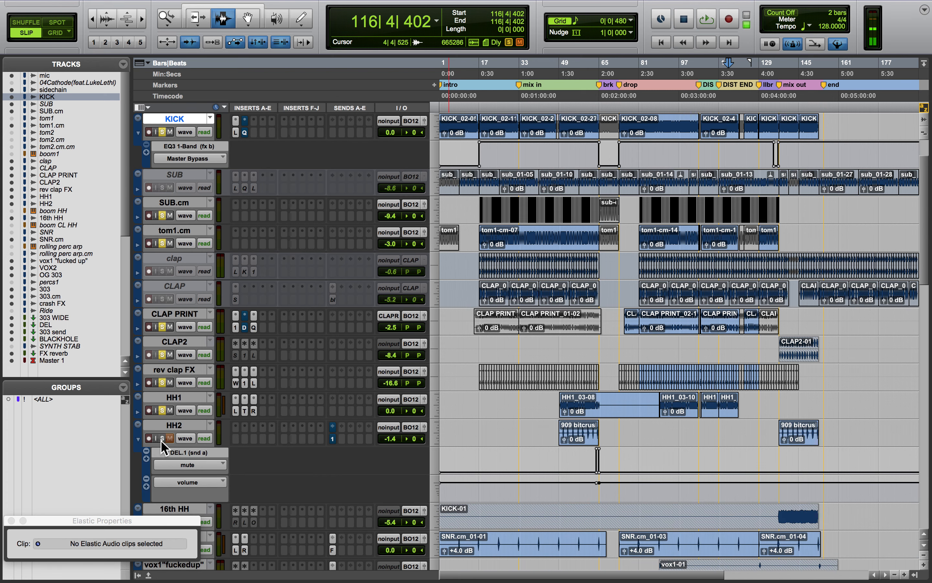
{"action": "scroll", "coordinate": [161, 439], "scroll_direction": "down", "scroll_amount": 4}
{"action": "left_click", "coordinate": [162, 410]}
{"action": "scroll", "coordinate": [306, 254], "scroll_direction": "up", "scroll_amount": 6}
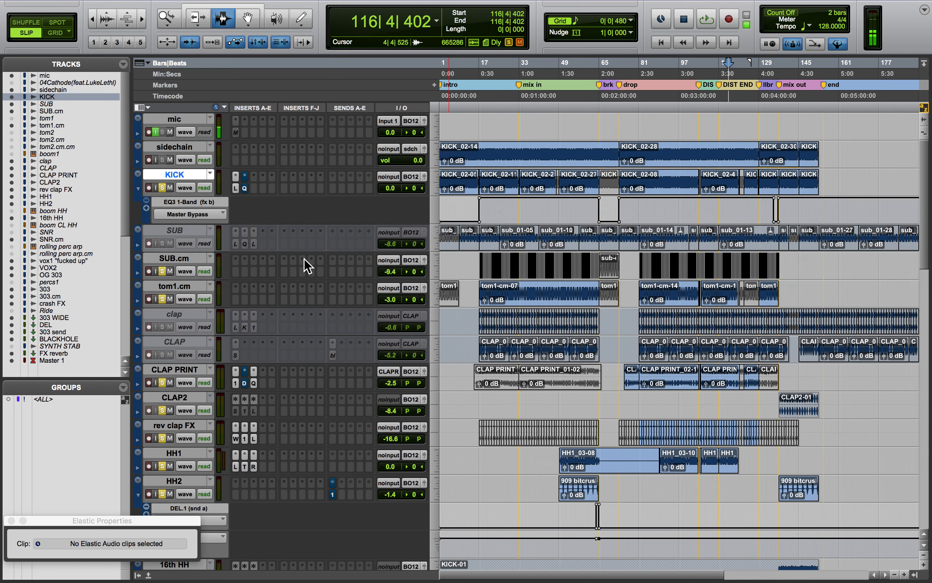
Step: Look through the remaining tracks, including the 303 automation lanes and the effect return tracks down to the master
{"action": "scroll", "coordinate": [261, 309], "scroll_direction": "down", "scroll_amount": 11}
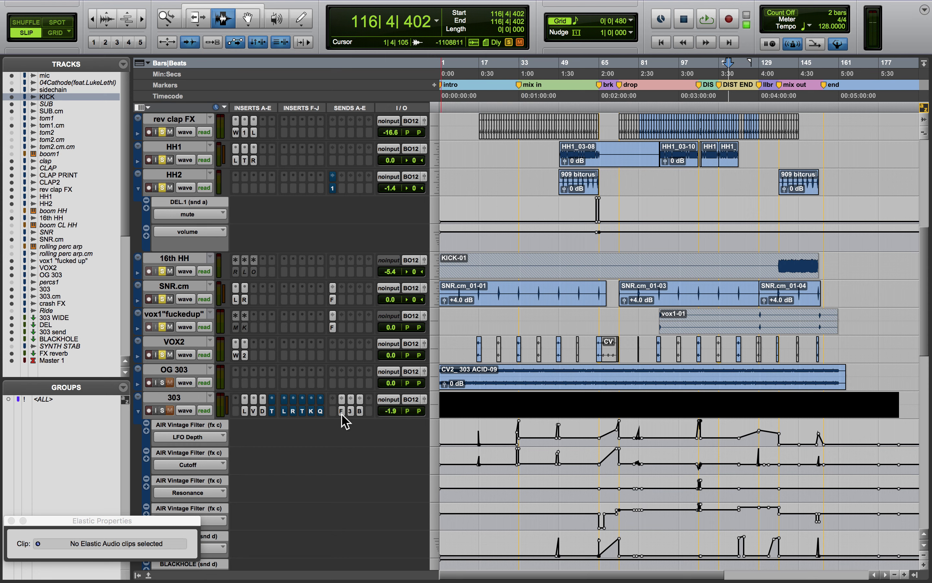
{"action": "scroll", "coordinate": [358, 413], "scroll_direction": "down", "scroll_amount": 5}
{"action": "scroll", "coordinate": [358, 413], "scroll_direction": "down", "scroll_amount": 8}
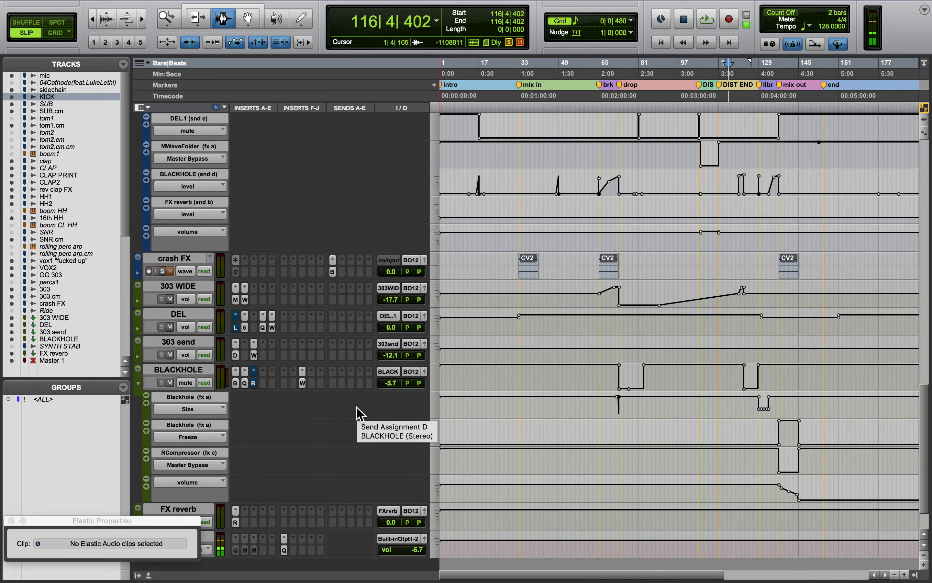
{"action": "scroll", "coordinate": [358, 413], "scroll_direction": "down", "scroll_amount": 2}
{"action": "scroll", "coordinate": [356, 415], "scroll_direction": "up", "scroll_amount": 20}
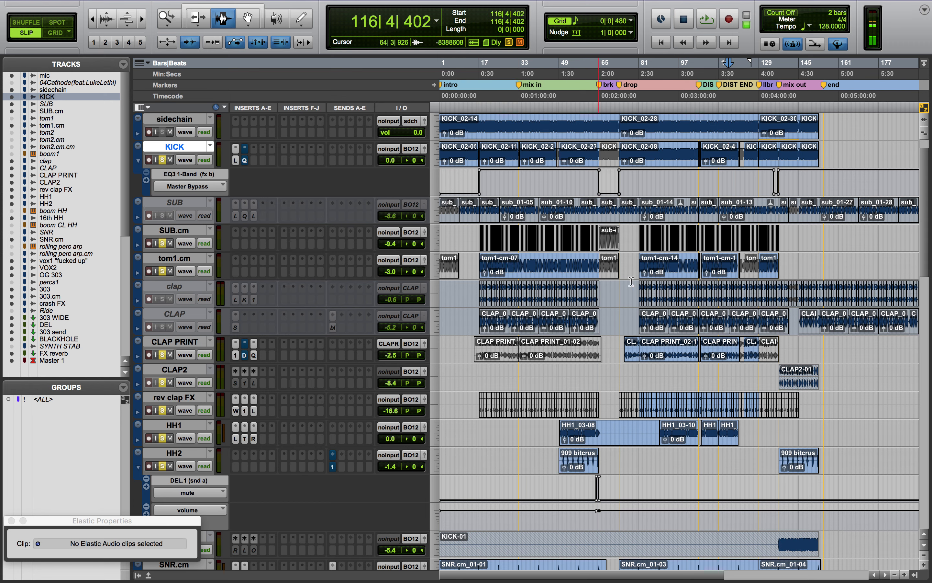
Step: Audition the soloed tracks from about bar 90 and from about bar 136, and clear all solos
{"action": "left_click", "coordinate": [662, 297]}
{"action": "key", "text": "space"}
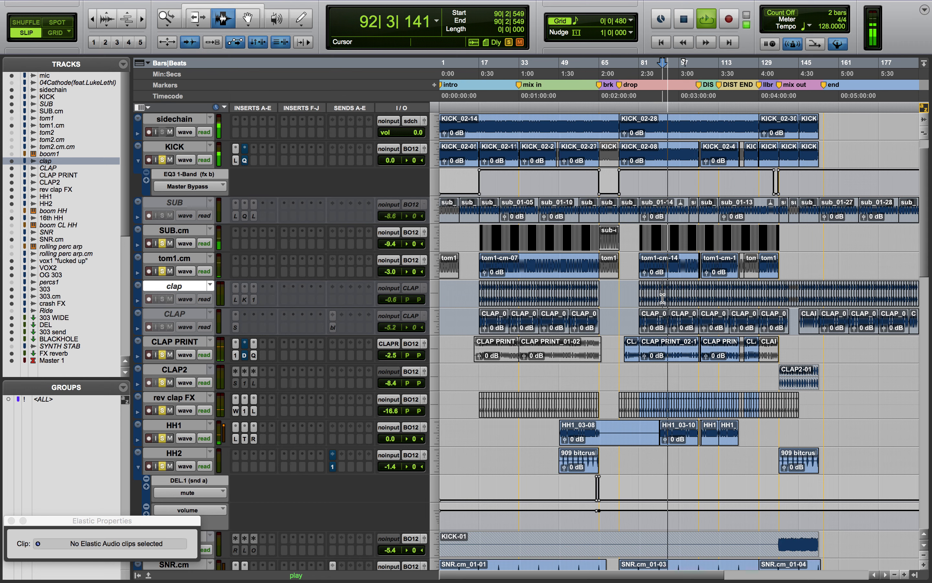
{"action": "key", "text": "space"}
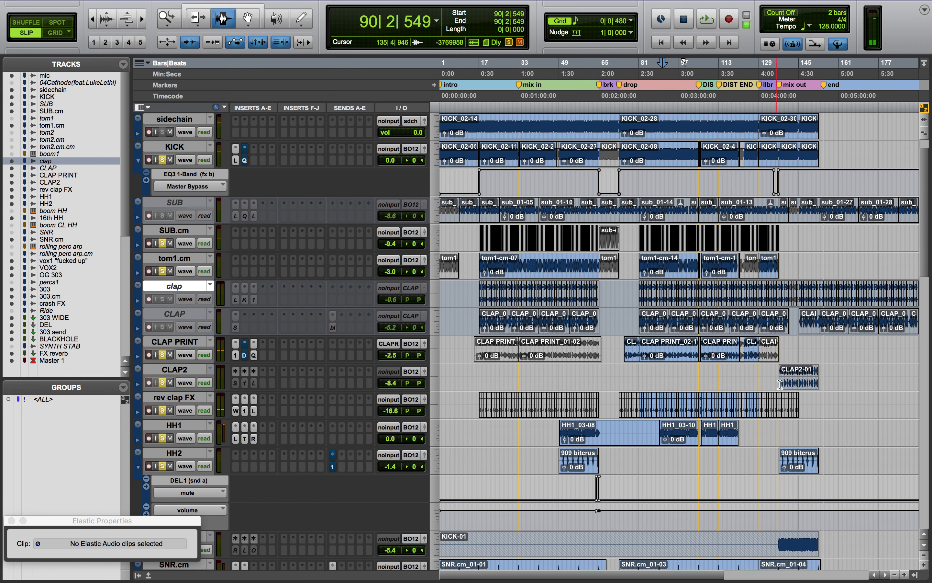
{"action": "left_click", "coordinate": [778, 402]}
{"action": "key", "text": "space"}
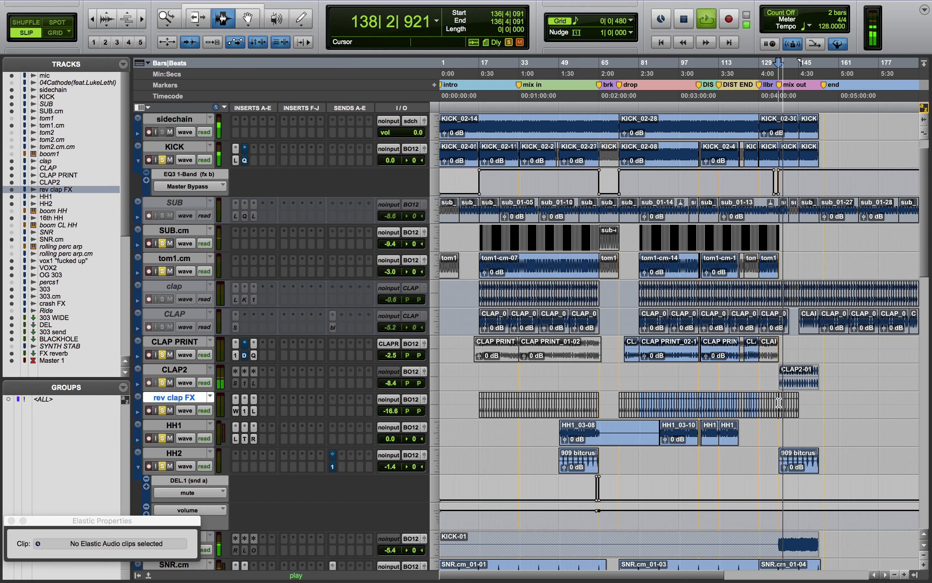
{"action": "key", "text": "space"}
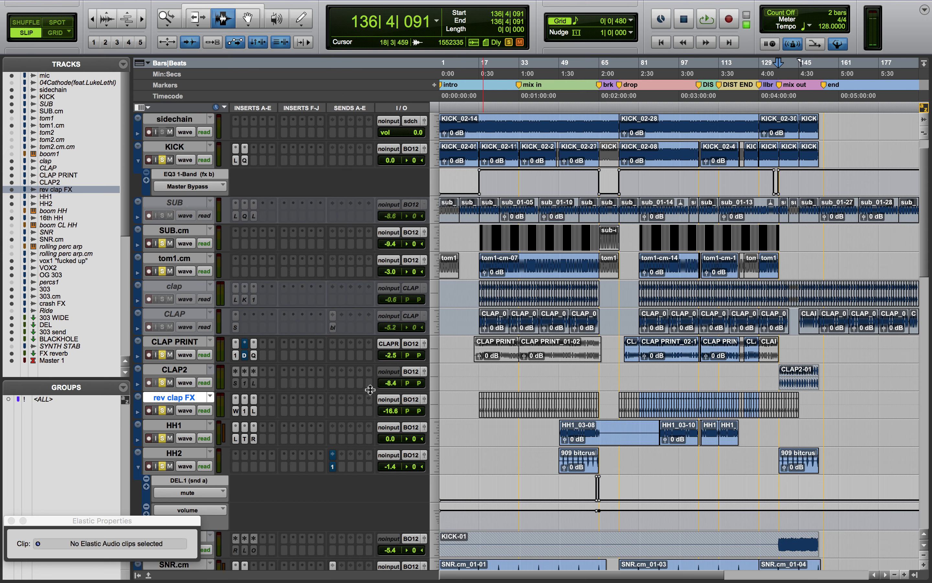
{"action": "left_click", "coordinate": [162, 410], "text": "alt"}
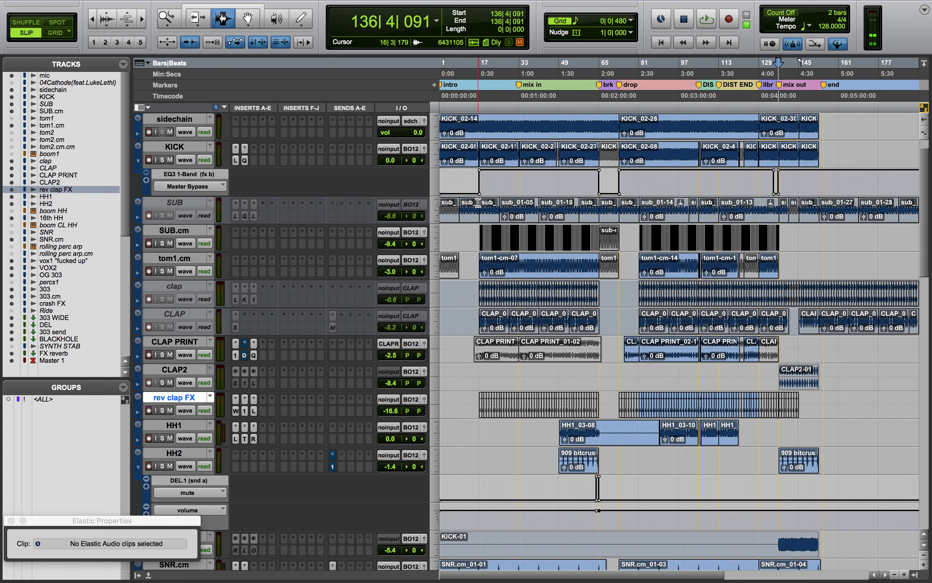
Step: Set the KICK track's height to large around the DIST section and place the edit cursor near bar 105
{"action": "key", "text": "t"}
{"action": "key", "text": "t"}
{"action": "key", "text": "t"}
{"action": "scroll", "coordinate": [501, 193], "scroll_direction": "left", "scroll_amount": 10}
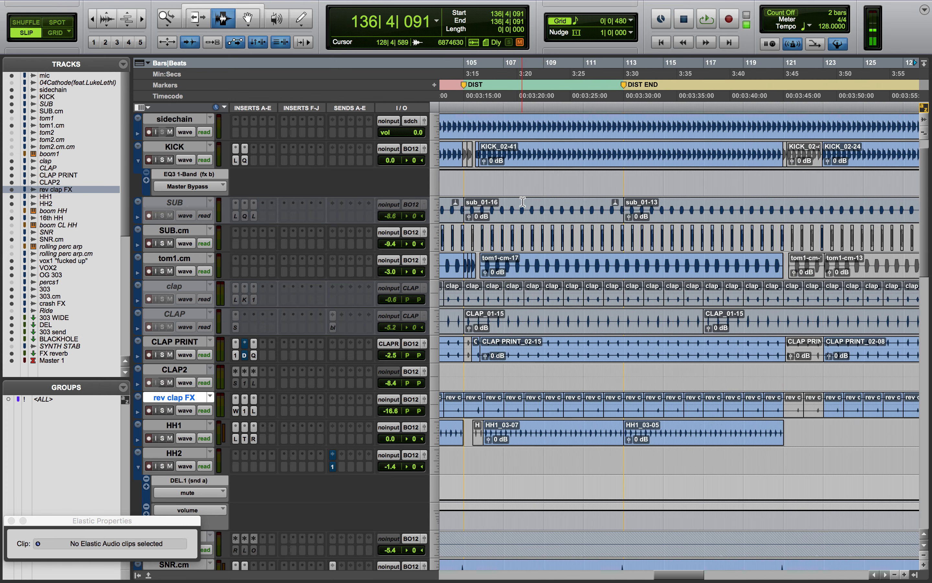
{"action": "left_click", "coordinate": [439, 160]}
{"action": "left_click", "coordinate": [463, 184]}
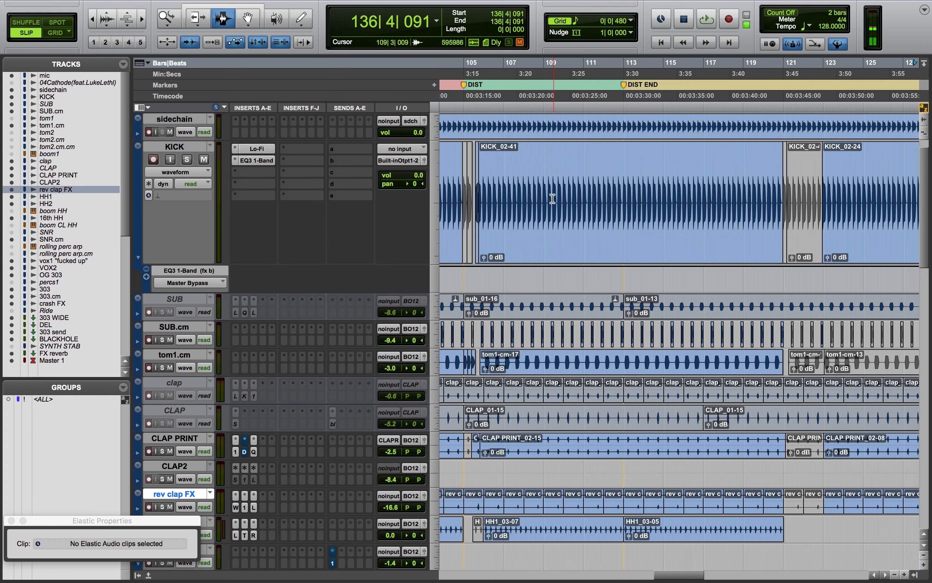
{"action": "left_click", "coordinate": [490, 205]}
Step: Turn on the Clip Gain Line display for the clips
{"action": "mouse_move", "coordinate": [214, 5]}
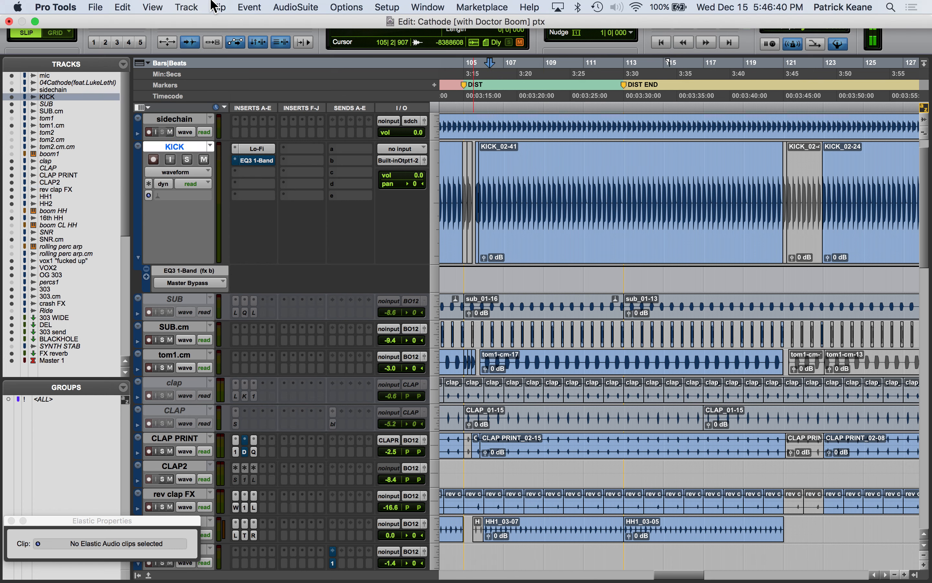
{"action": "left_click", "coordinate": [184, 6]}
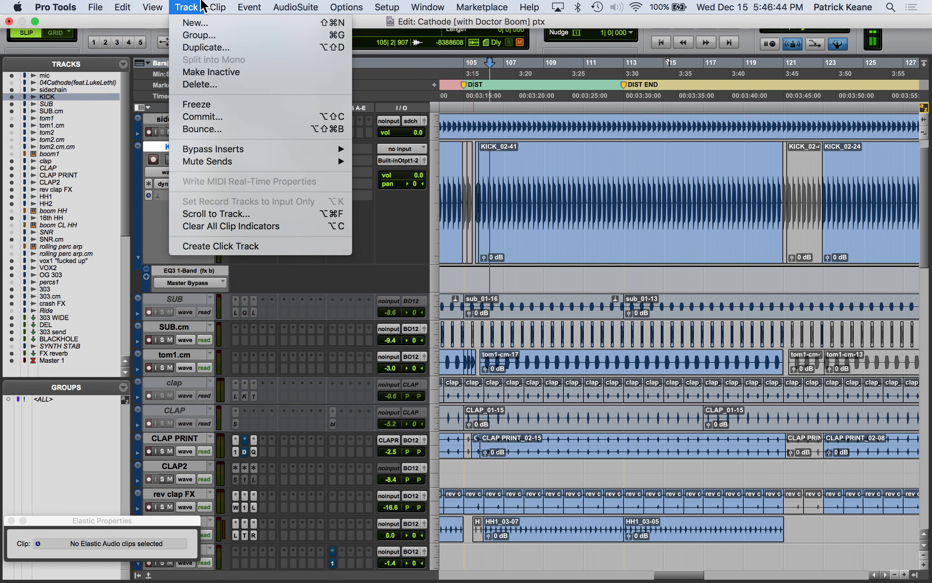
{"action": "mouse_move", "coordinate": [153, 7]}
{"action": "mouse_move", "coordinate": [173, 97]}
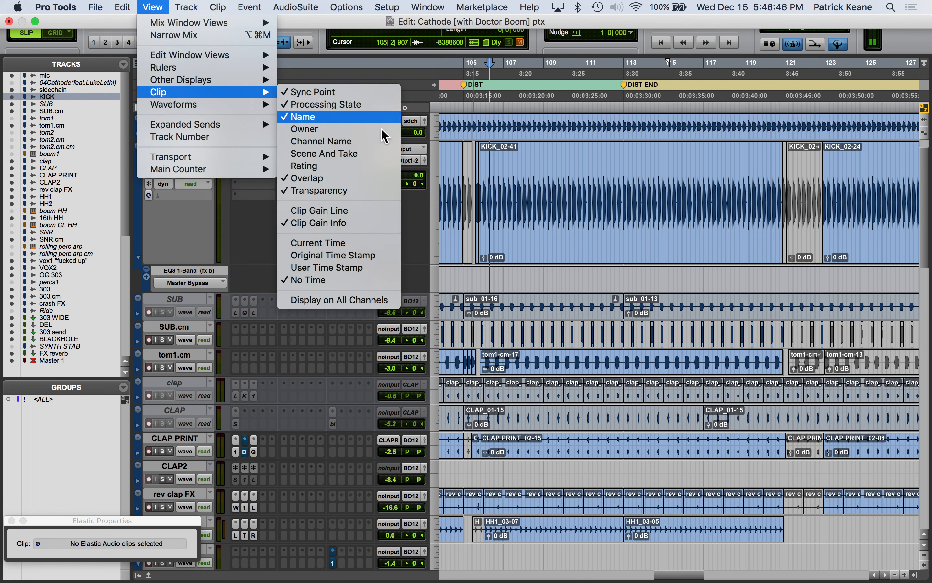
{"action": "left_click", "coordinate": [357, 213]}
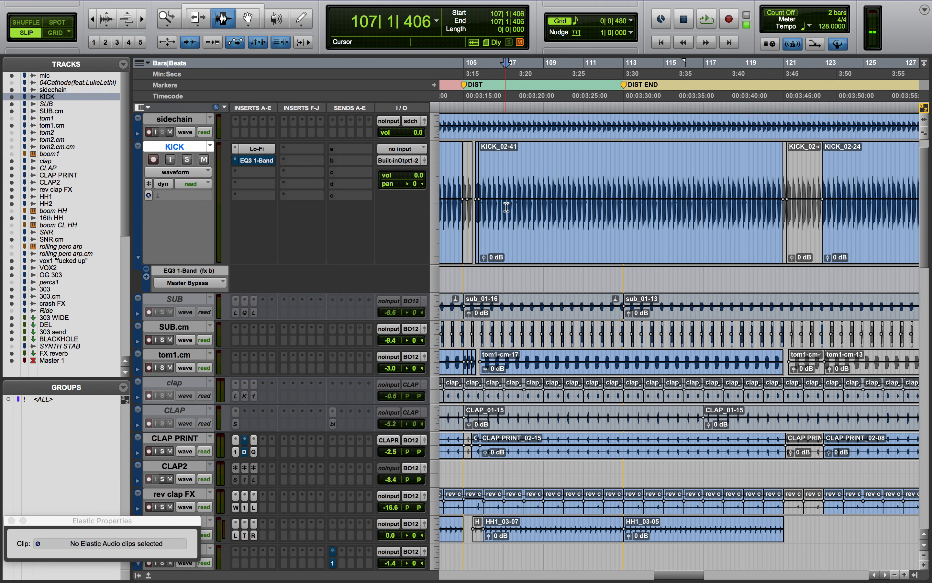
Step: Examine a single kick hit at bar 107 by selecting the whole hit, and its tail from 107|1|217 to 107|1|474
{"action": "scroll", "coordinate": [506, 207], "scroll_direction": "up", "scroll_amount": 5}
{"action": "scroll", "coordinate": [506, 207], "scroll_direction": "up", "scroll_amount": 1}
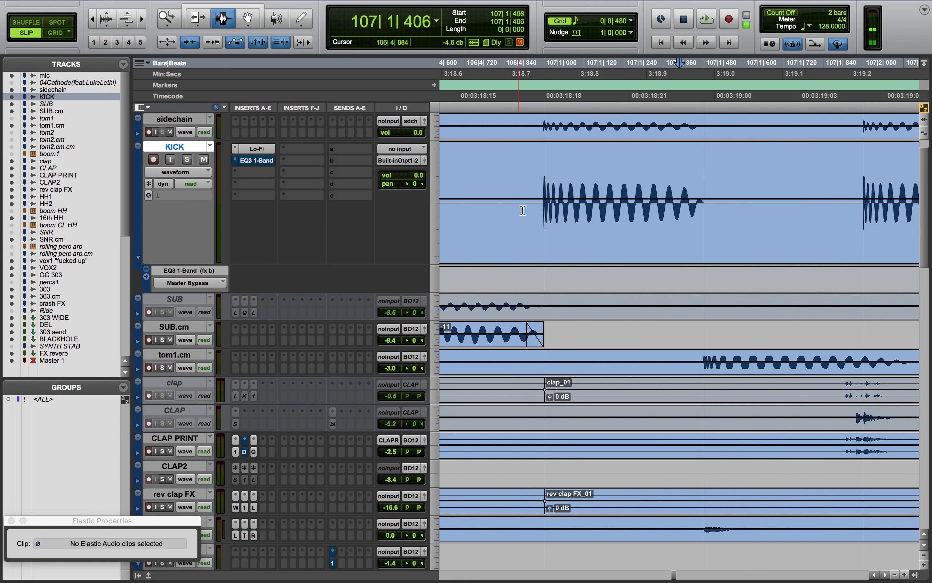
{"action": "left_click_drag", "start_coordinate": [506, 218], "coordinate": [734, 229]}
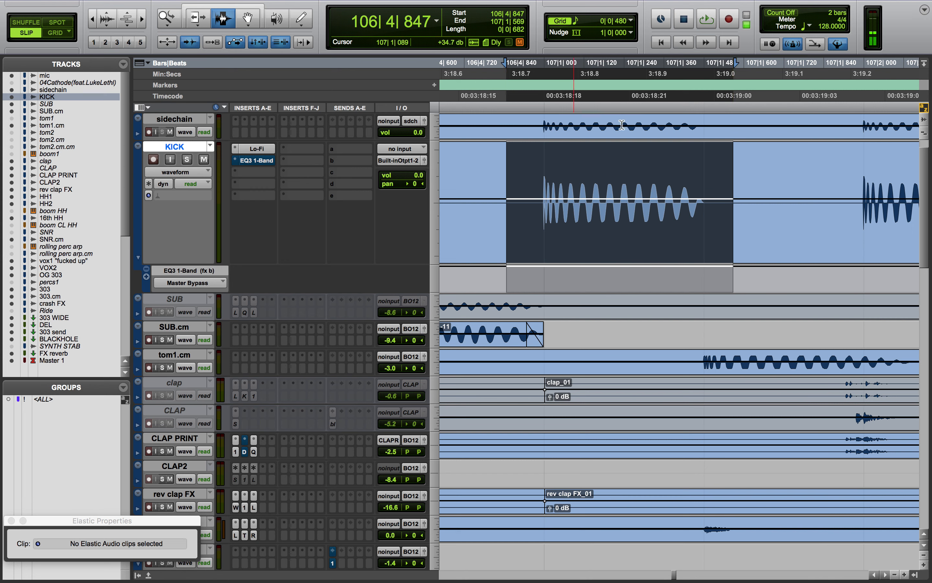
{"action": "left_click", "coordinate": [665, 216]}
{"action": "left_click_drag", "start_coordinate": [547, 243], "coordinate": [707, 218]}
{"action": "left_click_drag", "start_coordinate": [616, 214], "coordinate": [702, 215]}
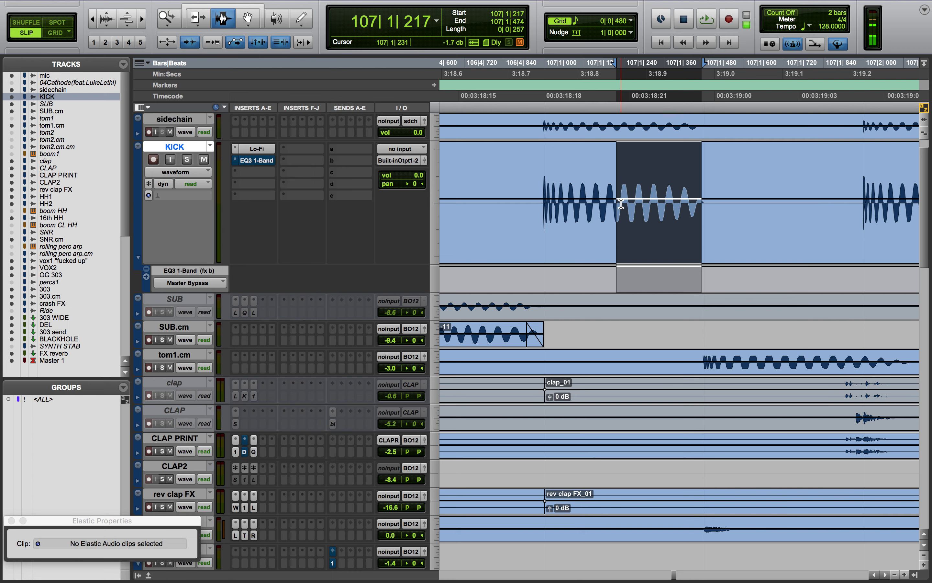
Step: Open the Lo-Fi insert on the KICK track to inspect its distortion setting, and close it
{"action": "key", "text": "alt+a"}
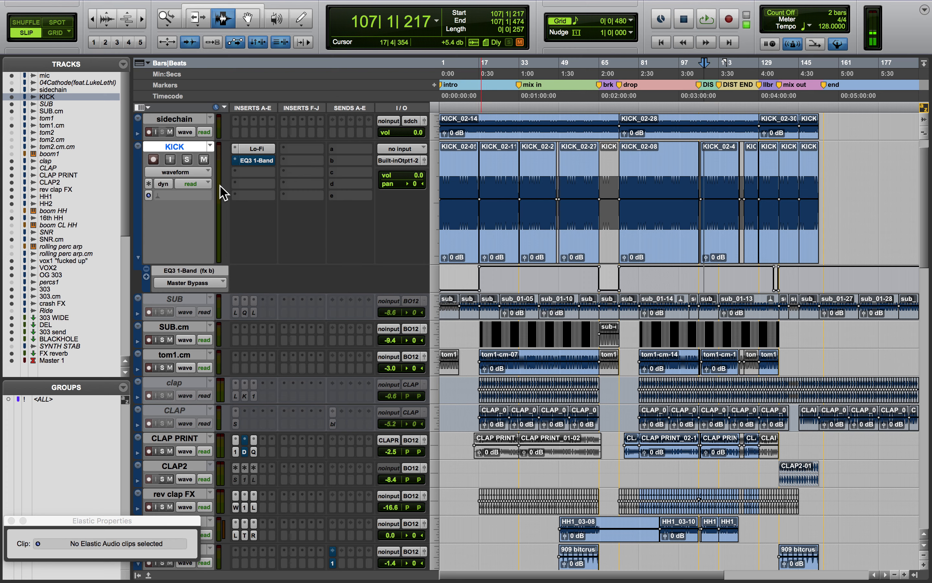
{"action": "scroll", "coordinate": [222, 192], "scroll_direction": "up", "scroll_amount": 1}
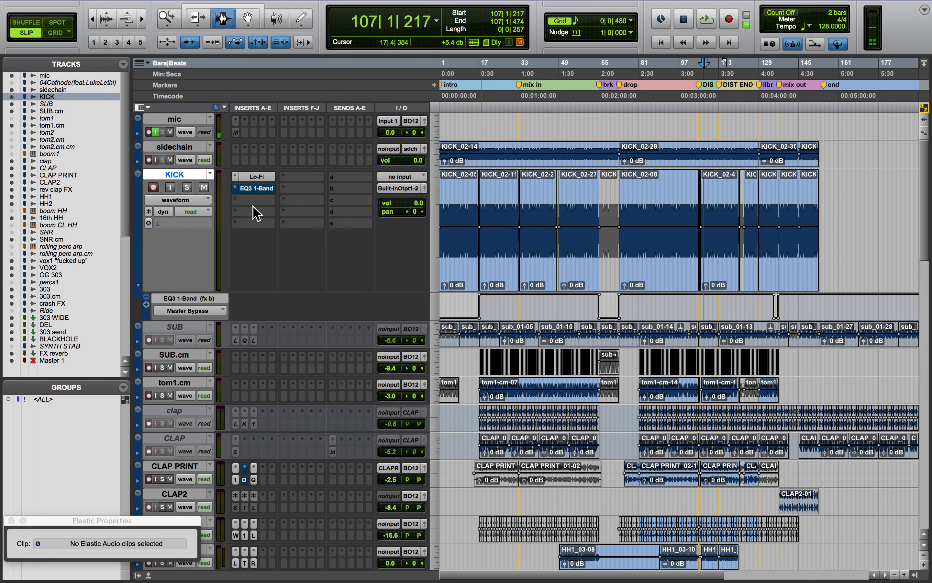
{"action": "left_click", "coordinate": [257, 177]}
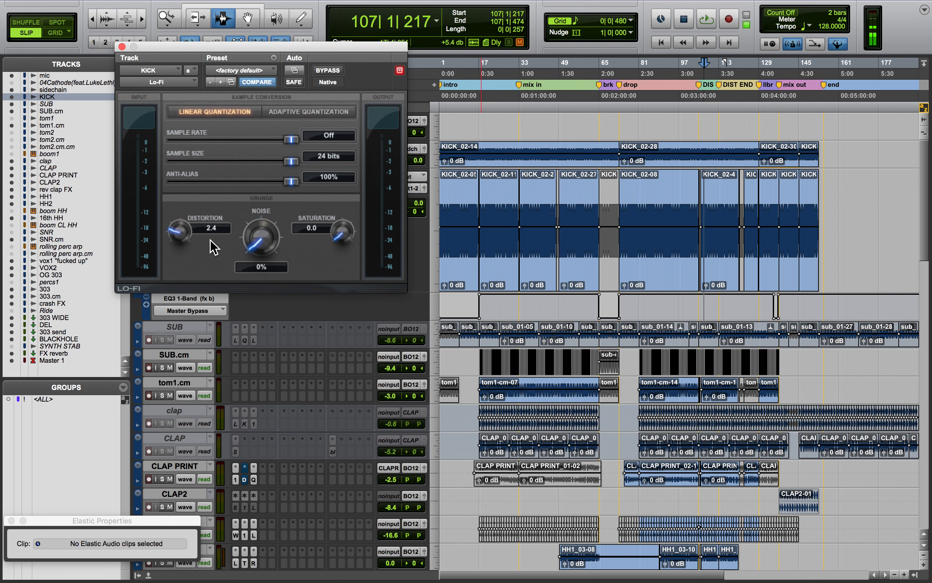
{"action": "left_click", "coordinate": [123, 46]}
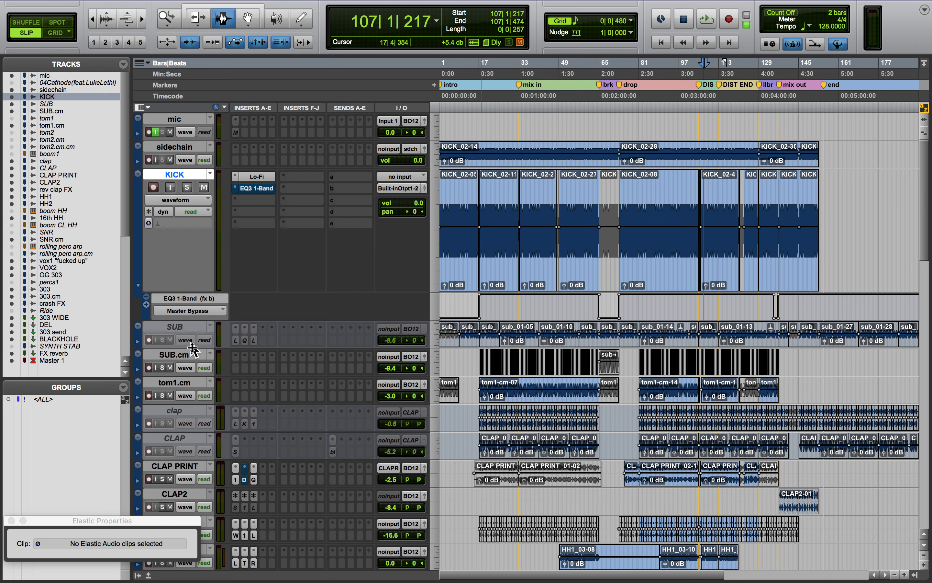
Step: Set the SUB track's height to large, with the edit cursor on the SUB.cm track at about bar 20
{"action": "left_click", "coordinate": [180, 356]}
{"action": "left_click", "coordinate": [488, 371]}
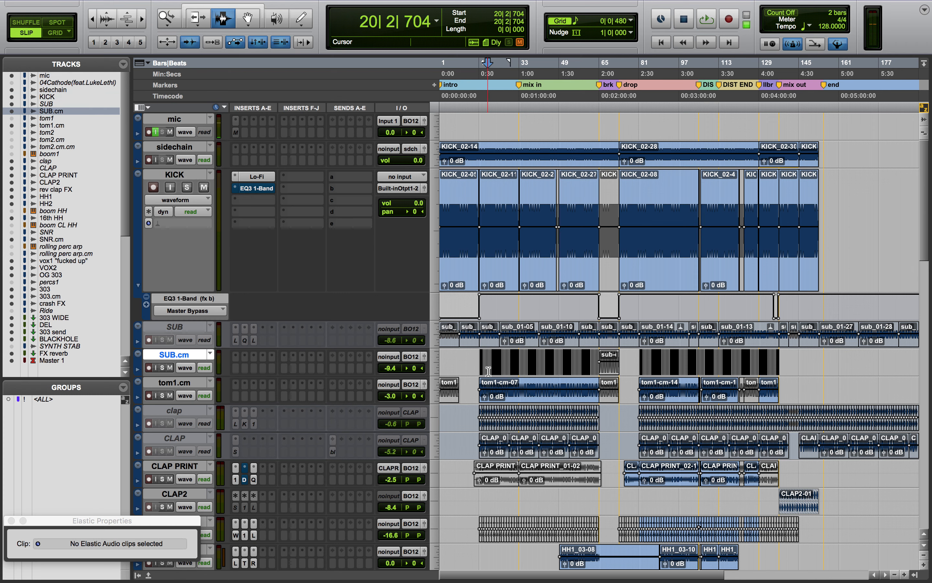
{"action": "key", "text": "super+bracketright"}
{"action": "key", "text": "super+bracketright"}
{"action": "key", "text": "super+bracketright"}
{"action": "key", "text": "super+bracketright"}
{"action": "key", "text": "super+bracketright"}
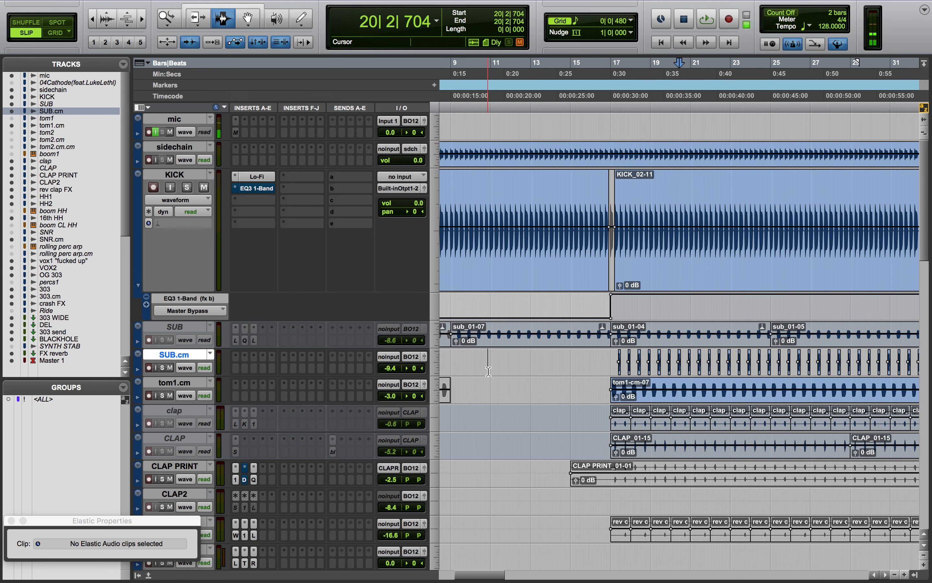
{"action": "left_click", "coordinate": [435, 334]}
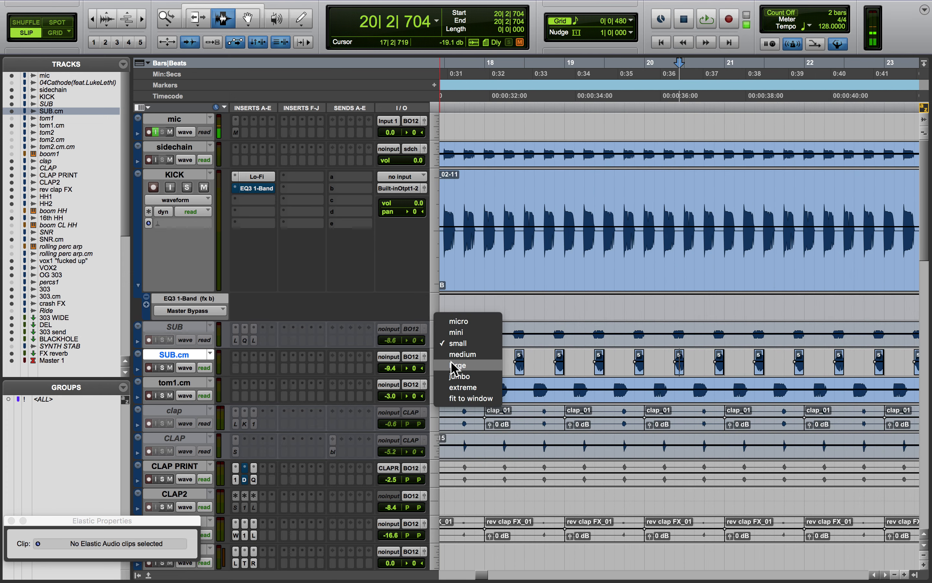
{"action": "left_click", "coordinate": [484, 367]}
Step: Set the SUB.cm track's height to jumbo, and place the edit cursor on SUB.cm at 17|4|416
{"action": "left_click", "coordinate": [437, 457]}
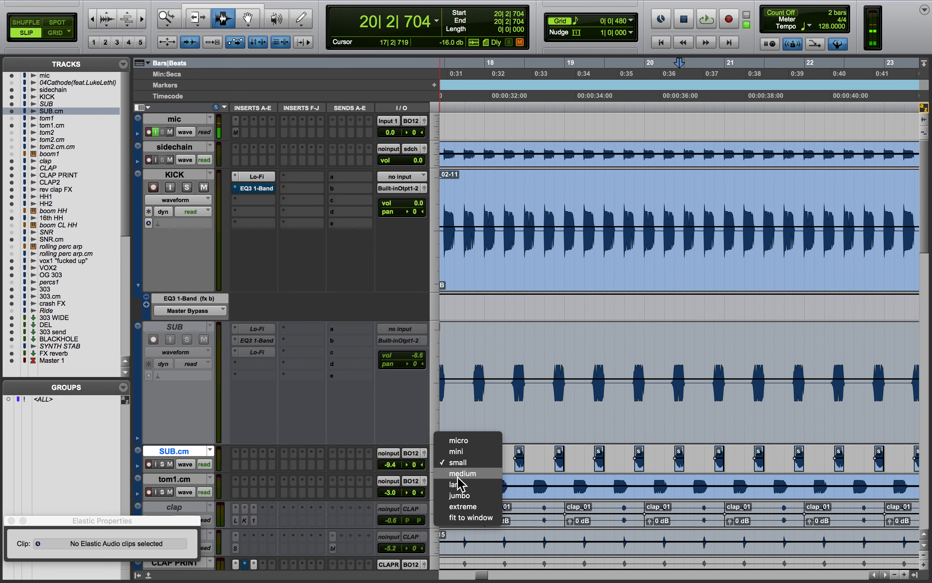
{"action": "left_click", "coordinate": [454, 491]}
{"action": "left_click", "coordinate": [473, 487]}
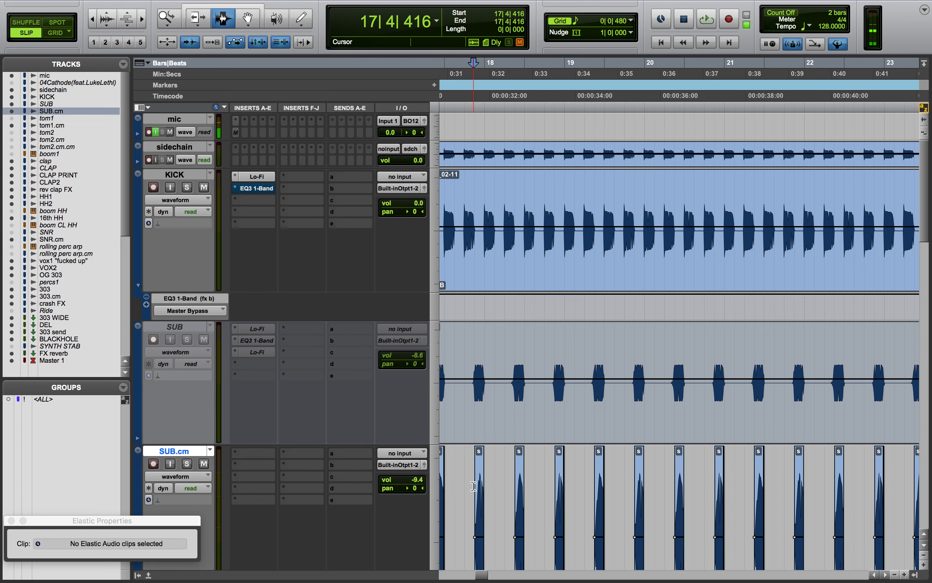
Step: Examine a single sub hit on the SUB track by selecting it from 17|4|362 to 18|1|014
{"action": "key", "text": "super+bracketright"}
{"action": "key", "text": "super+bracketright"}
{"action": "key", "text": "super+bracketright"}
{"action": "key", "text": "super+bracketright"}
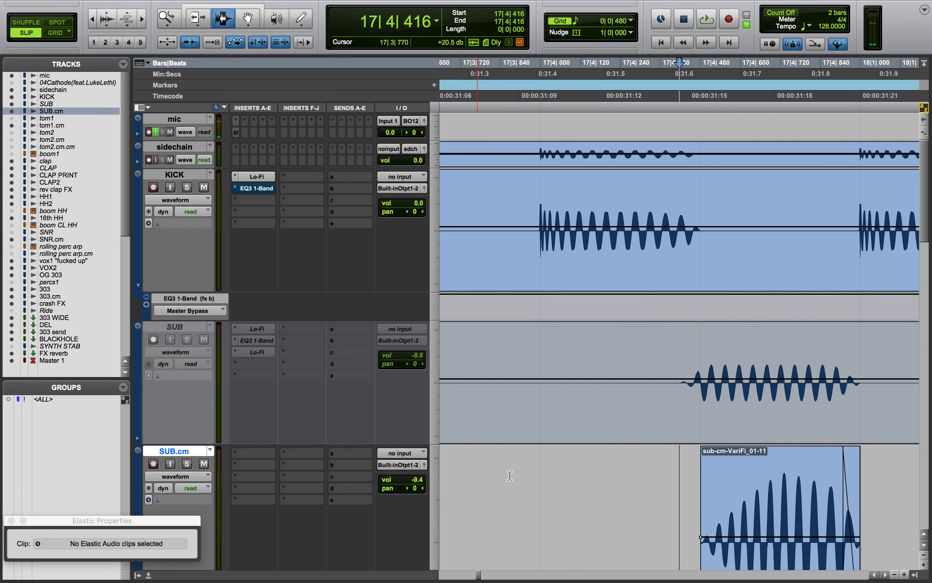
{"action": "scroll", "coordinate": [634, 456], "scroll_direction": "right", "scroll_amount": 2}
{"action": "scroll", "coordinate": [634, 455], "scroll_direction": "down", "scroll_amount": 1}
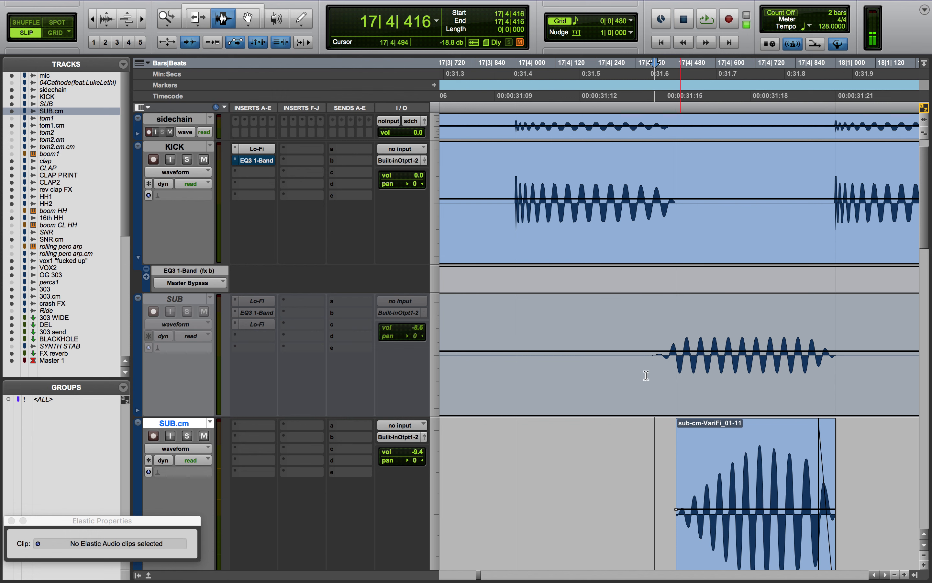
{"action": "left_click_drag", "start_coordinate": [637, 375], "coordinate": [841, 376]}
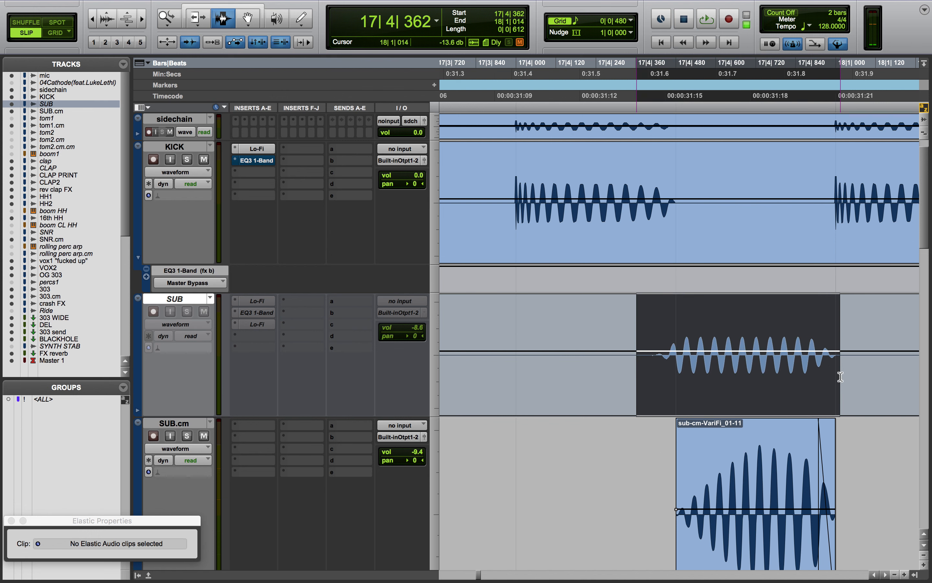
{"action": "scroll", "coordinate": [840, 376], "scroll_direction": "right", "scroll_amount": 5}
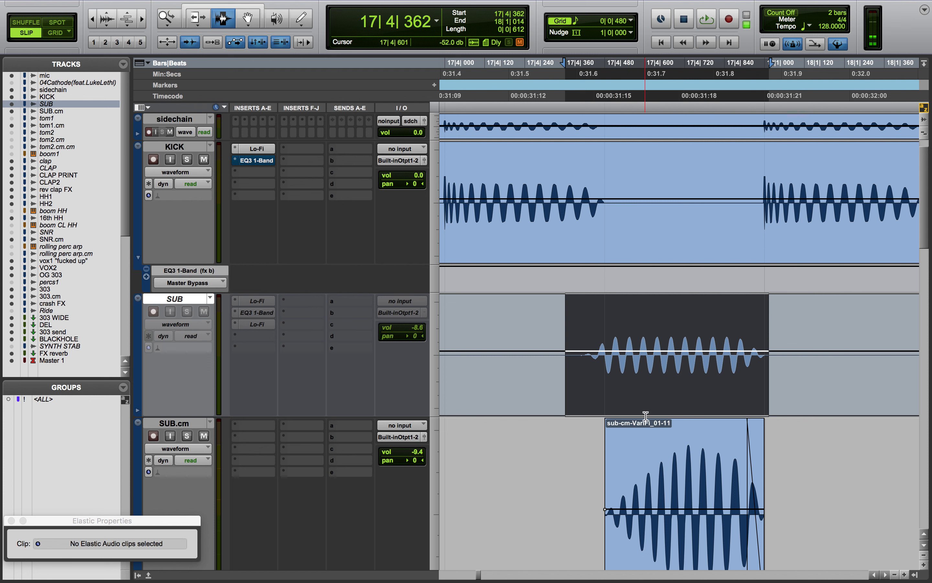
{"action": "scroll", "coordinate": [653, 417], "scroll_direction": "right", "scroll_amount": 1}
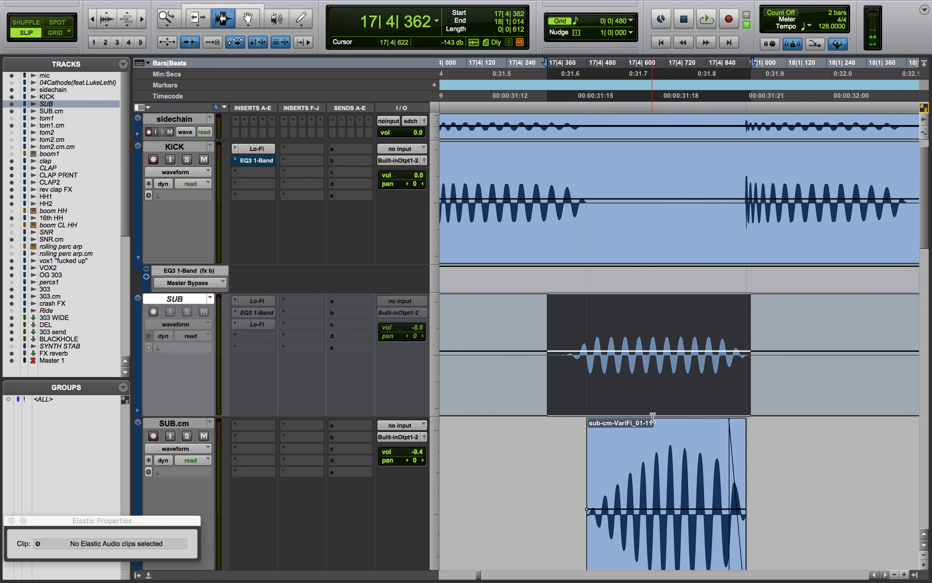
{"action": "scroll", "coordinate": [653, 417], "scroll_direction": "right", "scroll_amount": 1}
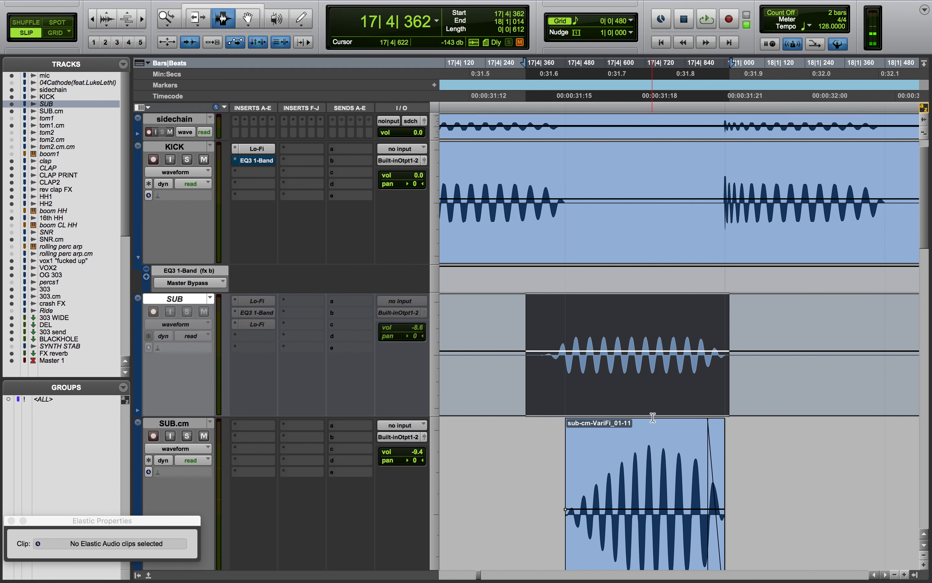
Step: Select the SUB.cm clip that starts at 17|4|480 to compare its timing with the neighbouring kick and sub hits
{"action": "double_click", "coordinate": [588, 475]}
{"action": "key", "text": "r"}
{"action": "key", "text": "r"}
{"action": "key", "text": "r"}
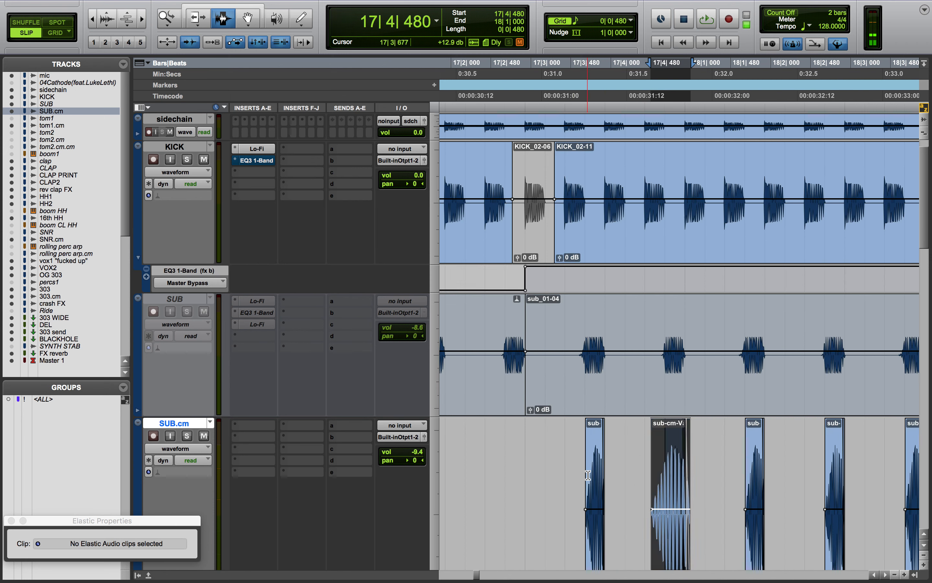
{"action": "scroll", "coordinate": [588, 475], "scroll_direction": "right", "scroll_amount": 1}
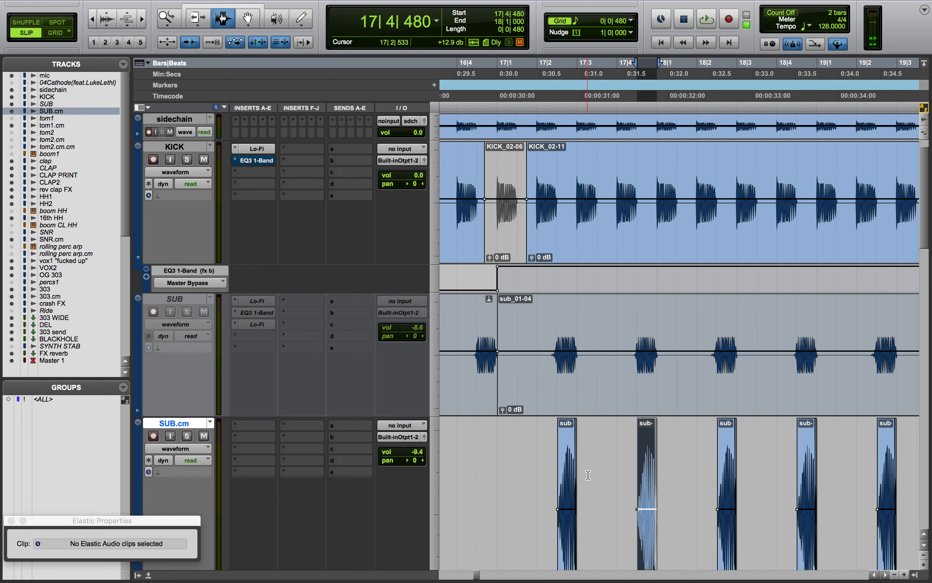
Step: Return all tracks to small height, and place the edit cursor on the clap track at 17|2|020
{"action": "key", "text": "ctrl+alt+Down"}
{"action": "key", "text": "ctrl+alt+Up"}
{"action": "key", "text": "ctrl+alt+Up"}
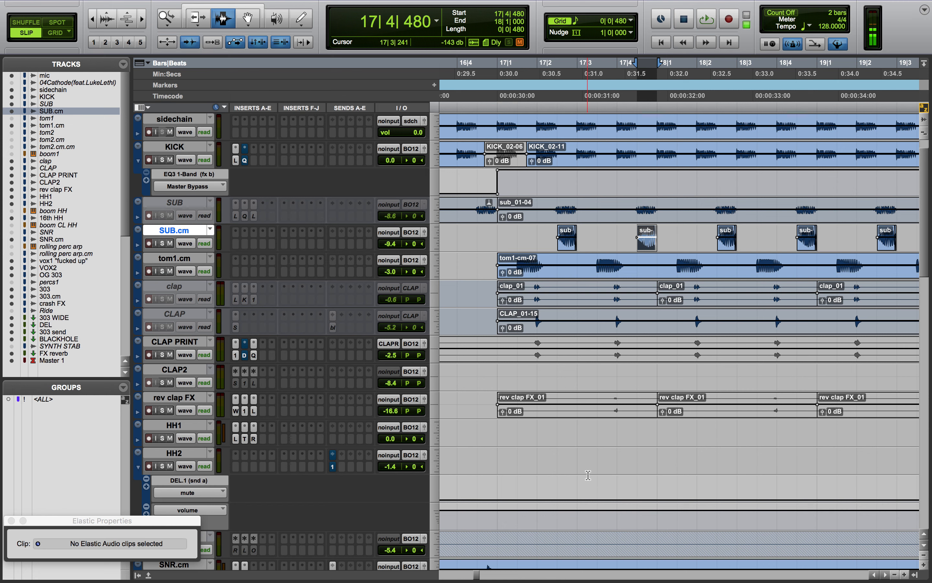
{"action": "left_click", "coordinate": [539, 293]}
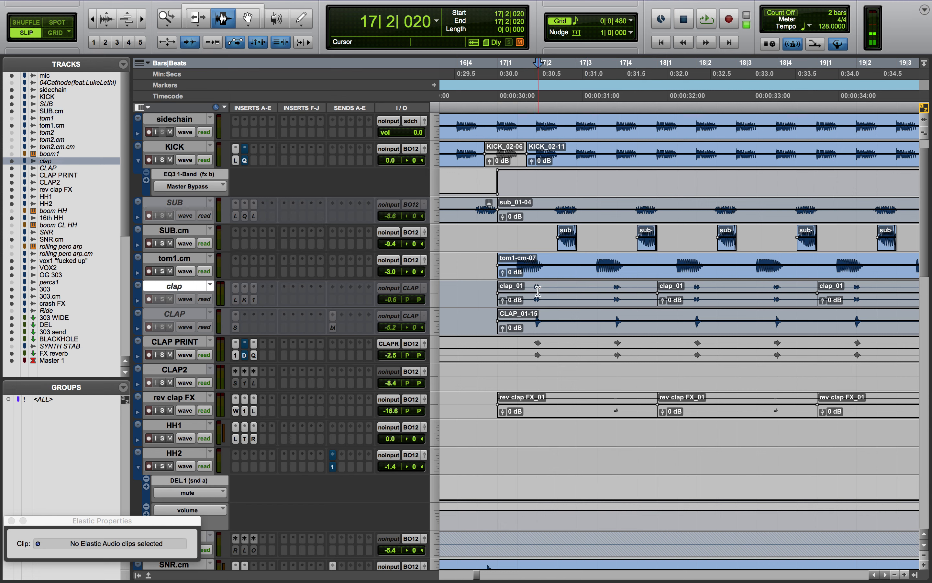
Step: Solo the tom1.cm track and audition it from 17|1|296
{"action": "left_click", "coordinate": [162, 271]}
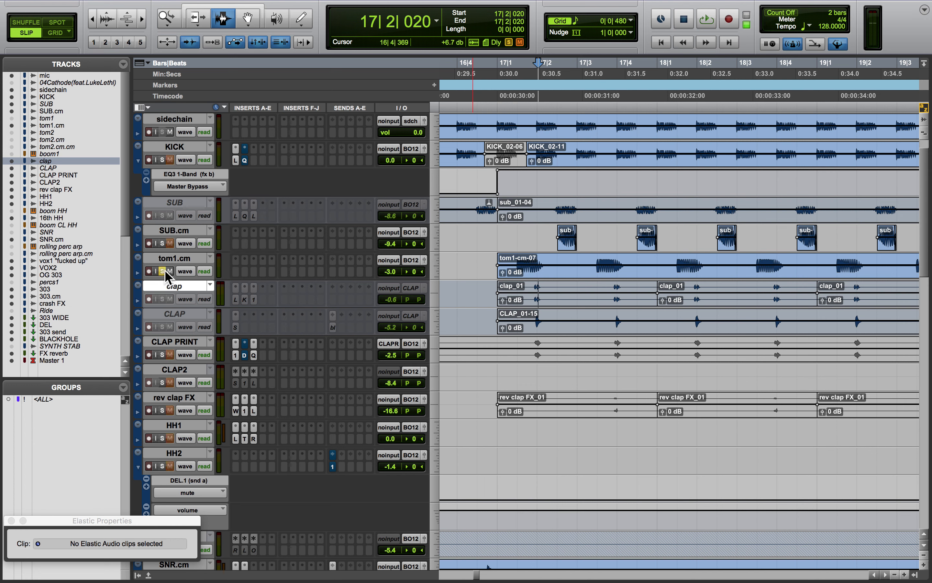
{"action": "left_click", "coordinate": [509, 270]}
{"action": "key", "text": "space"}
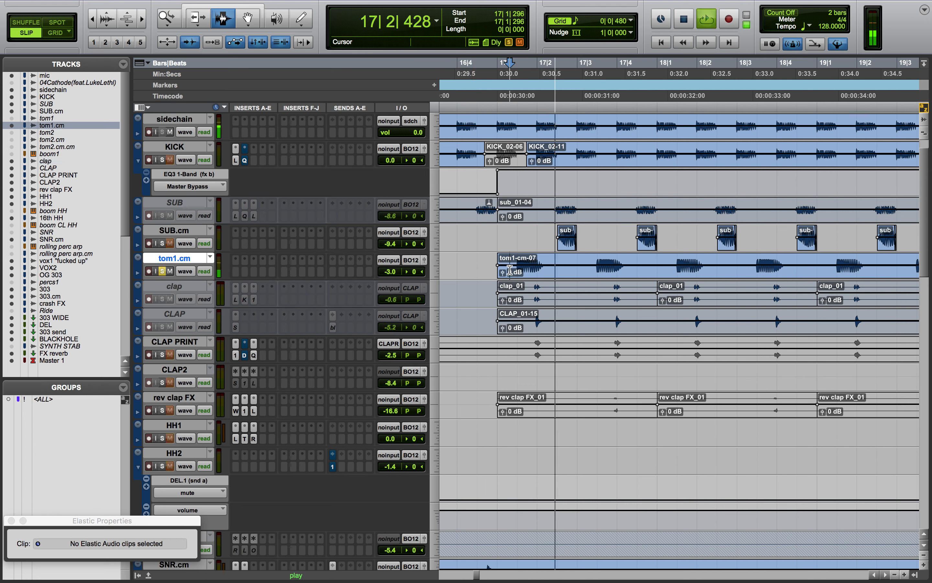
{"action": "key", "text": "space"}
Step: Add SUB.cm to the solo and audition it together with tom1.cm
{"action": "left_click", "coordinate": [163, 243]}
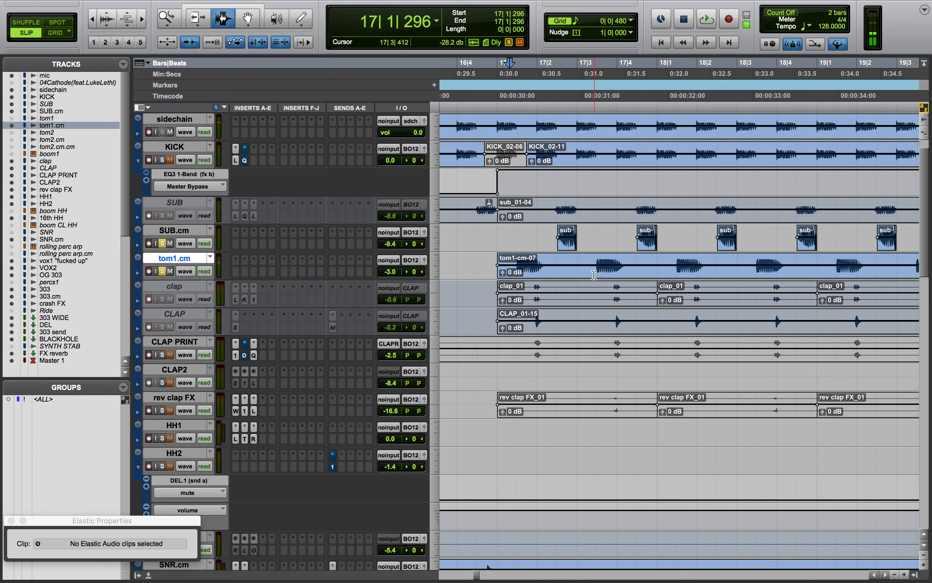
{"action": "key", "text": "space"}
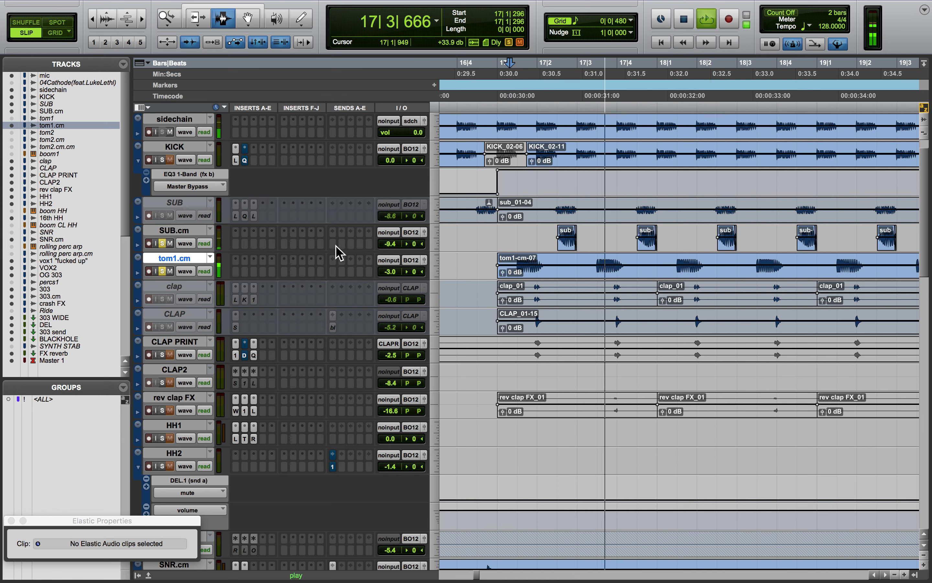
{"action": "key", "text": "space"}
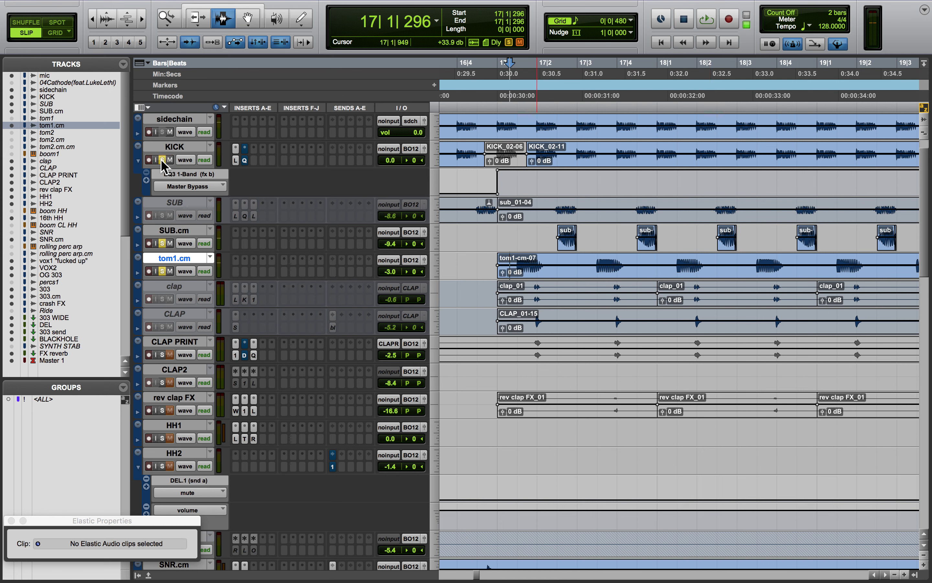
Step: Audition KICK, SUB.cm and tom1.cm soloed together, and clear all solos
{"action": "key", "text": "space"}
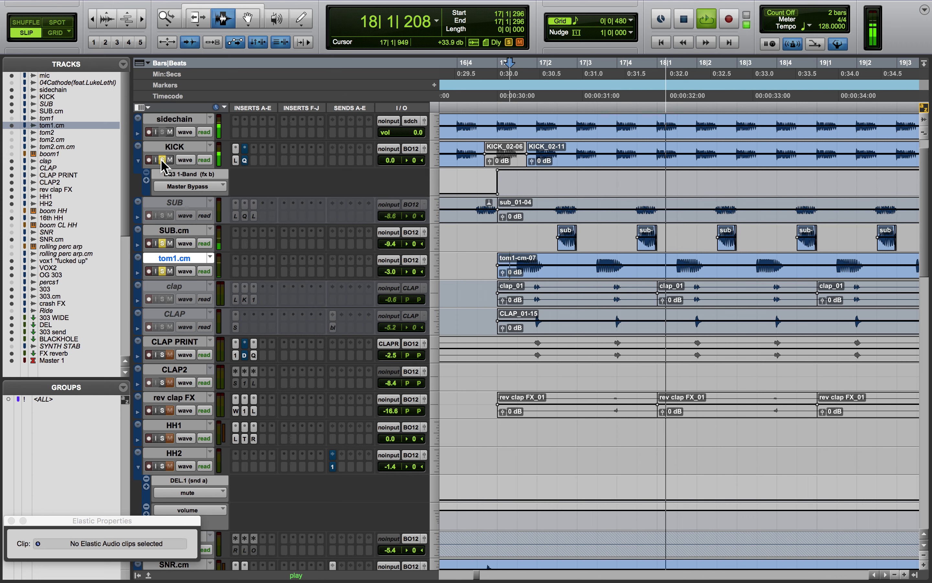
{"action": "key", "text": "space"}
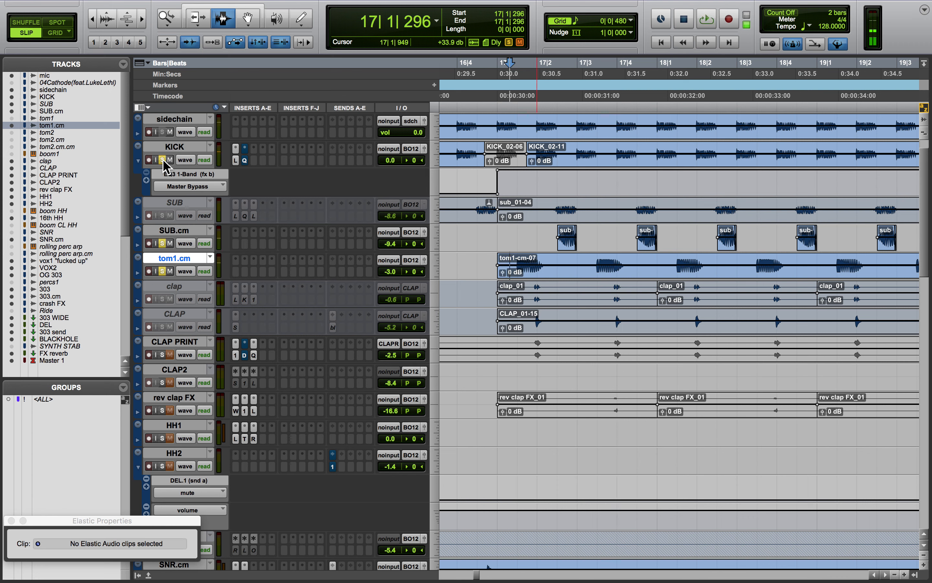
{"action": "left_click", "coordinate": [163, 160], "text": "alt"}
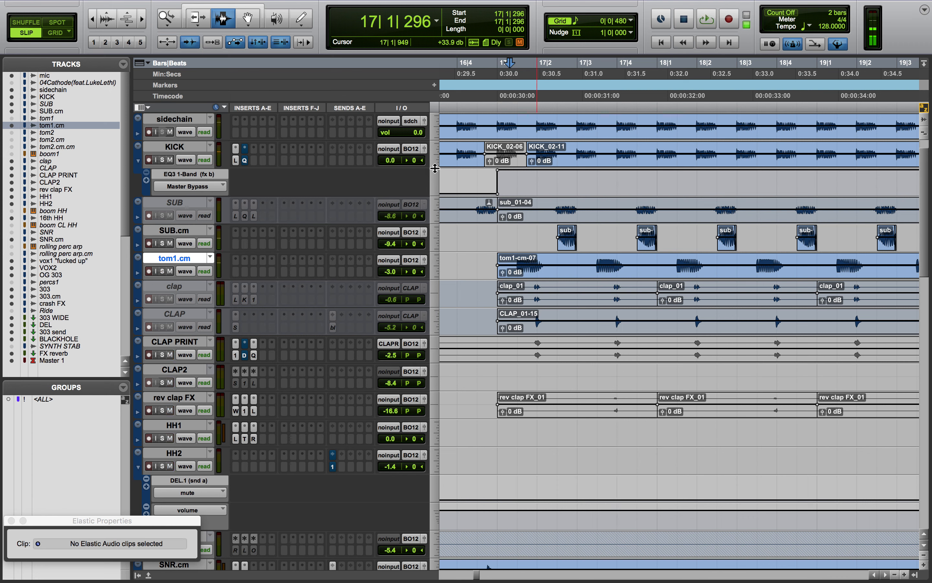
Step: Select the span of the KICK_02-06 clip in the KICK track's EQ3 1-Band Master Bypass lane
{"action": "double_click", "coordinate": [514, 173]}
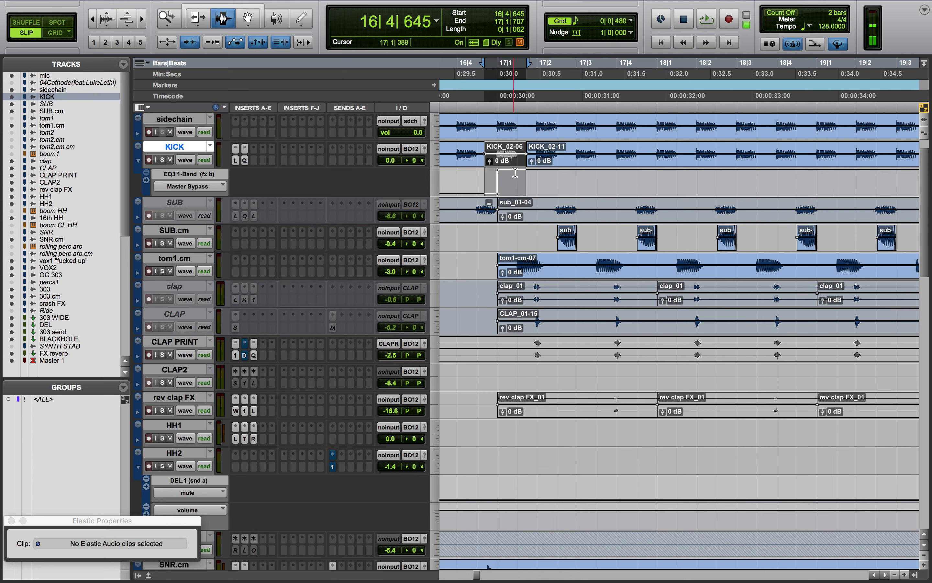
{"action": "scroll", "coordinate": [534, 187], "scroll_direction": "right", "scroll_amount": 3}
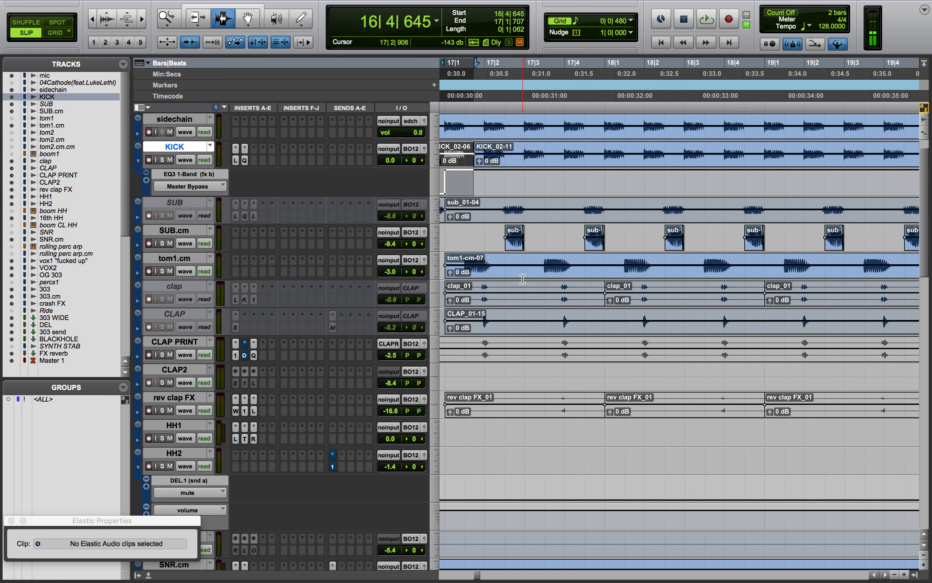
Step: Enlarge all tracks to medium height around the clap hit near 17|2, with the edit cursor on the CLAP track at 17|1|855
{"action": "left_click", "coordinate": [481, 313]}
{"action": "key", "text": "t"}
{"action": "key", "text": "t"}
{"action": "key", "text": "t"}
{"action": "key", "text": "t"}
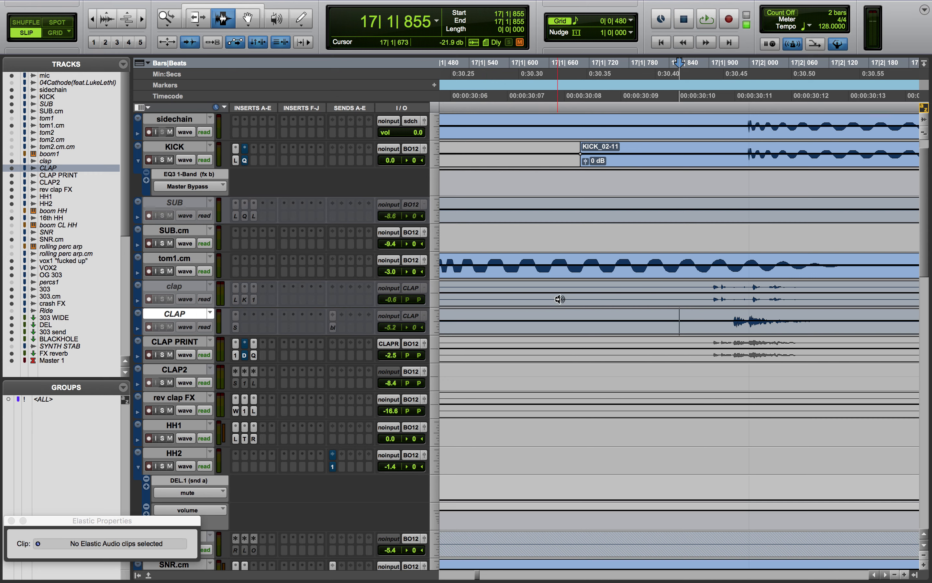
{"action": "key", "text": "ctrl+alt+Up"}
{"action": "scroll", "coordinate": [557, 301], "scroll_direction": "down", "scroll_amount": 6}
{"action": "scroll", "coordinate": [558, 302], "scroll_direction": "right", "scroll_amount": 2}
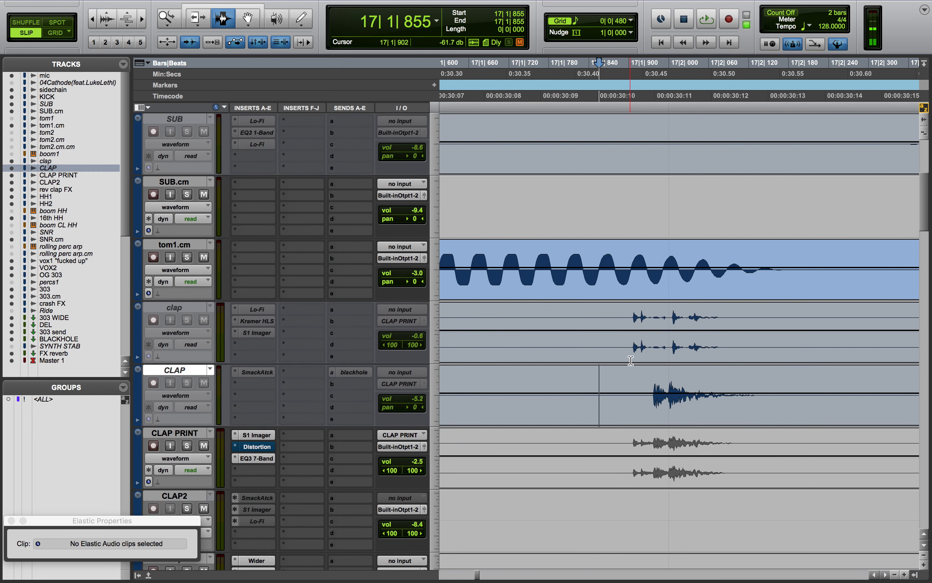
Step: Examine the clap layers by selecting 17|1|893–17|1|952 on clap, 17|1|956–17|2|050 on CLAP and 17|1|885–17|2|026 on CLAP PRINT
{"action": "left_click_drag", "start_coordinate": [625, 349], "coordinate": [663, 351]}
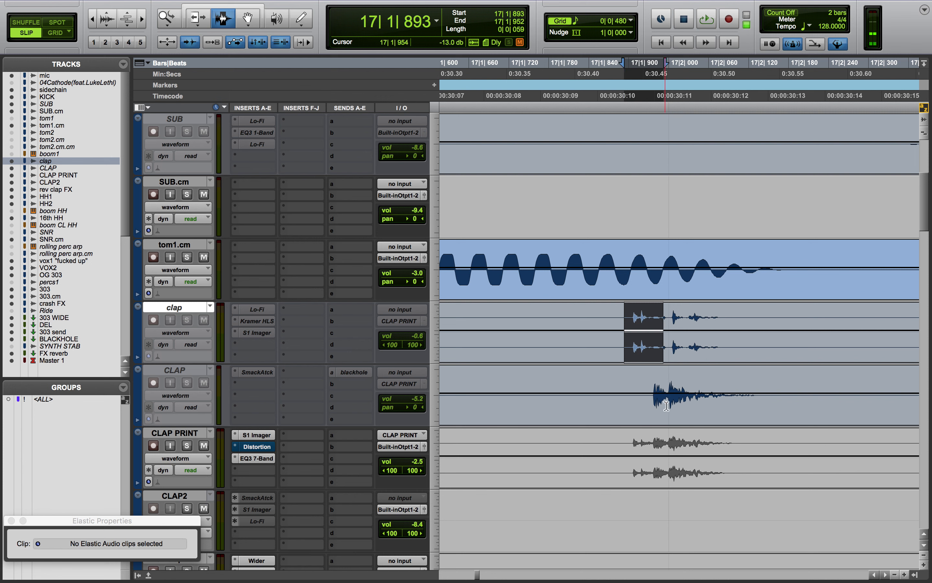
{"action": "left_click_drag", "start_coordinate": [662, 409], "coordinate": [704, 411]}
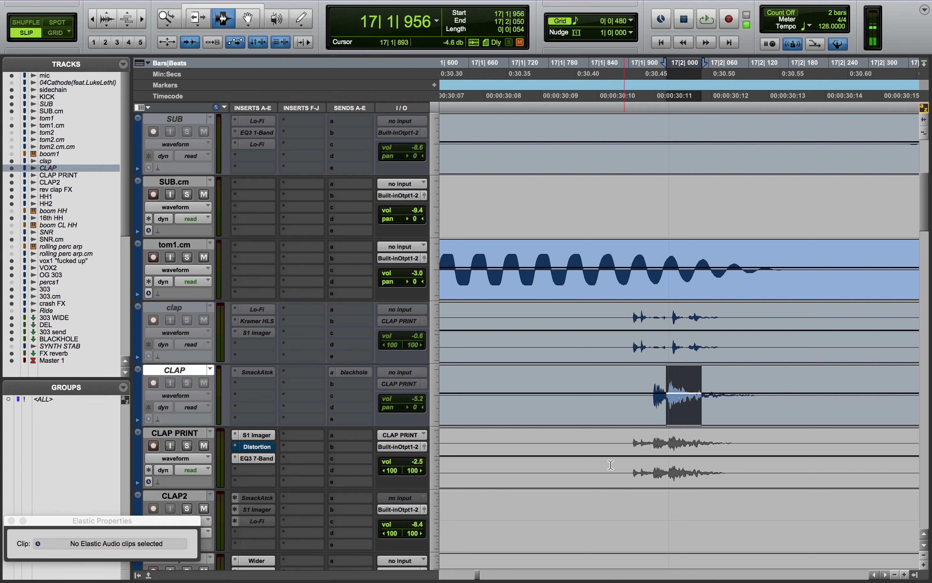
{"action": "left_click_drag", "start_coordinate": [619, 466], "coordinate": [686, 466]}
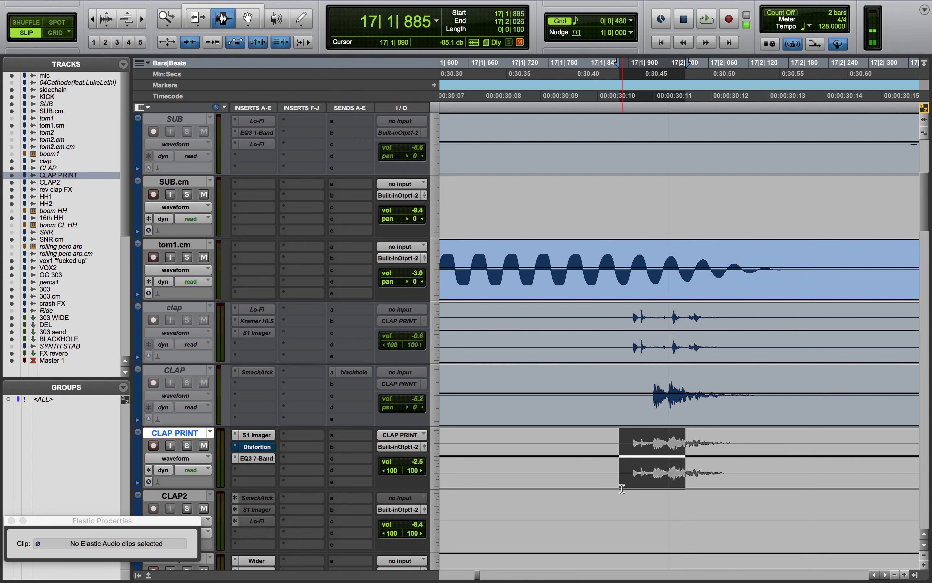
{"action": "scroll", "coordinate": [613, 498], "scroll_direction": "right", "scroll_amount": 2}
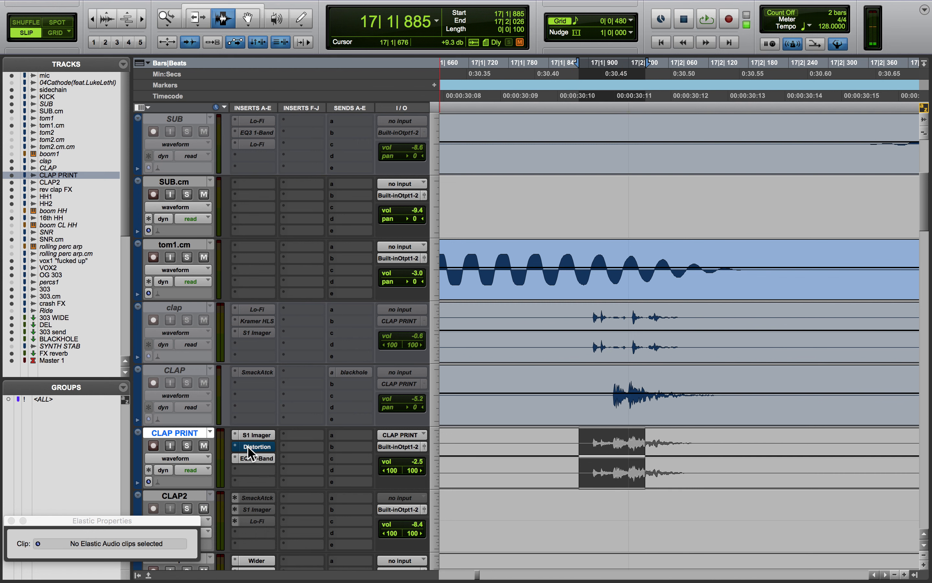
Step: Inspect the EQ3 7-Band insert on CLAP PRINT, close it, and place the edit cursor on that track at 17|1|950
{"action": "left_click", "coordinate": [255, 459]}
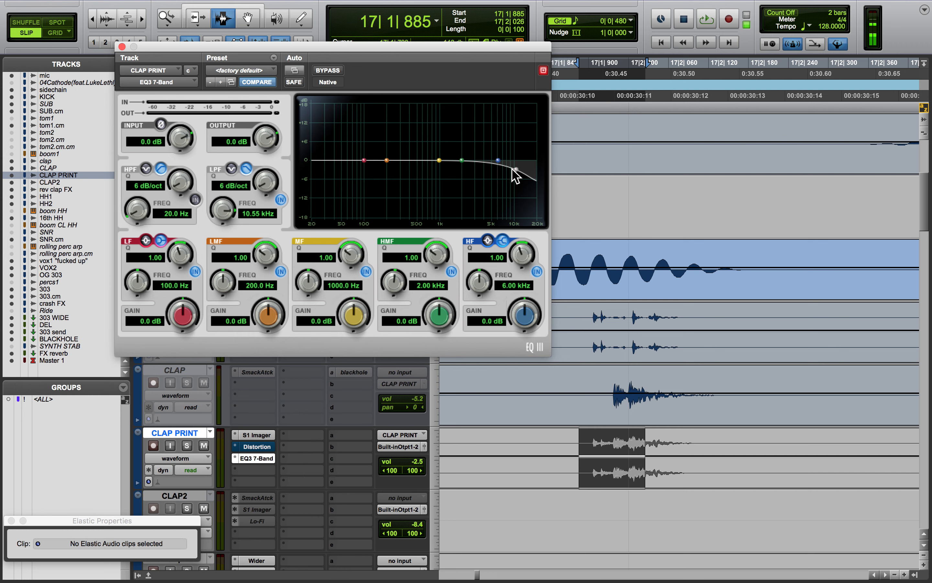
{"action": "left_click", "coordinate": [121, 47]}
{"action": "left_click", "coordinate": [622, 467]}
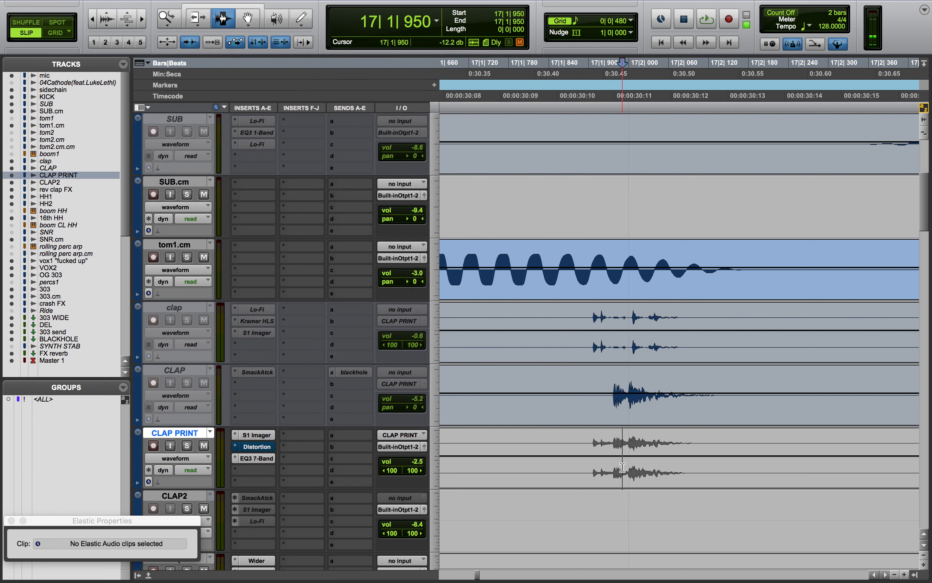
Step: Show the whole arrangement and place the edit cursor inside the CLAP2 clip at 142|2|861
{"action": "key", "text": "alt+a"}
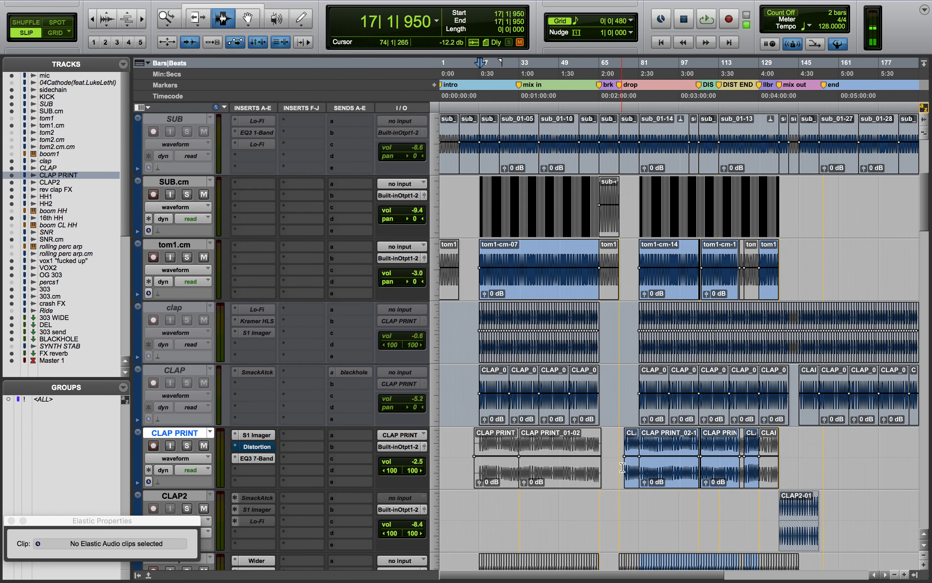
{"action": "scroll", "coordinate": [622, 467], "scroll_direction": "down", "scroll_amount": 2}
{"action": "scroll", "coordinate": [622, 467], "scroll_direction": "right", "scroll_amount": 3}
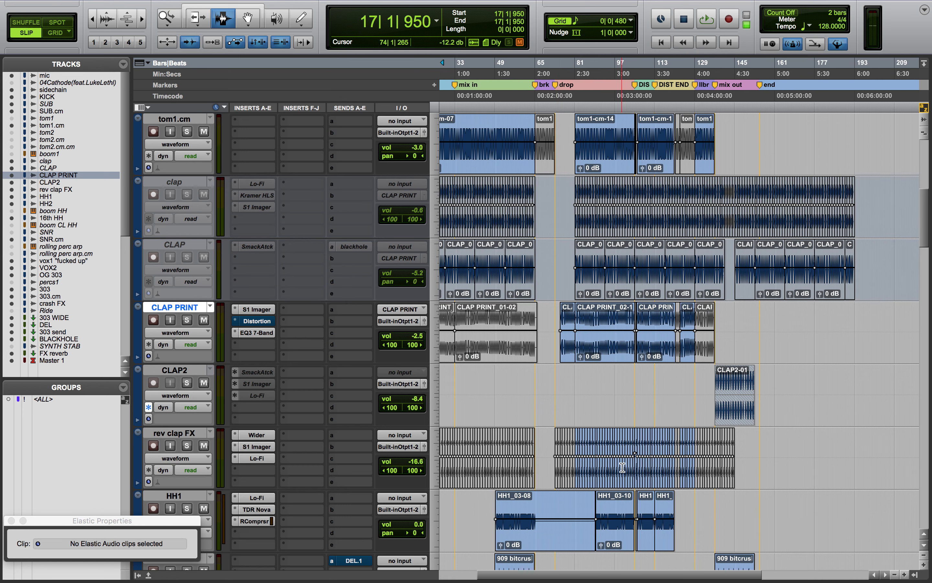
{"action": "left_click", "coordinate": [731, 406]}
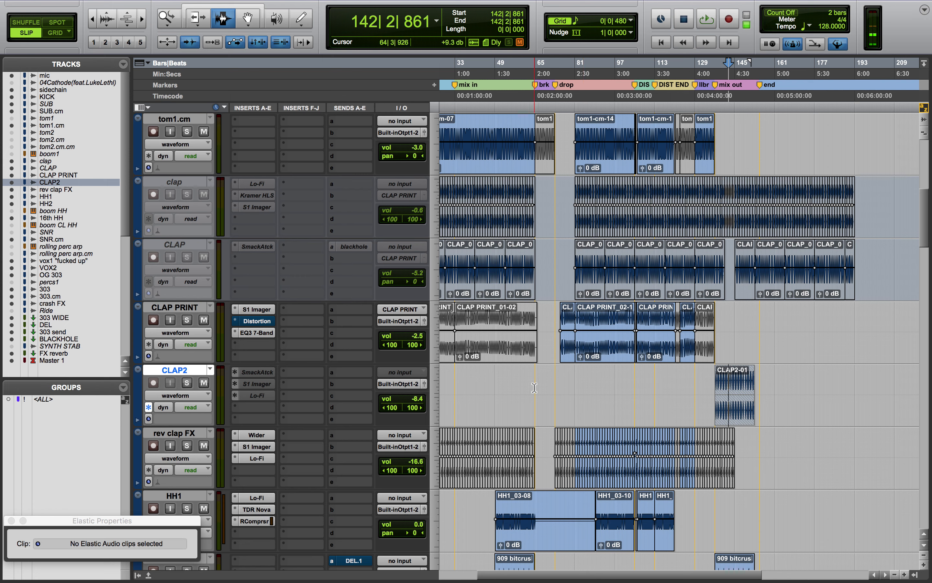
Step: Solo the rev clap FX and CLAP PRINT tracks and audition them together from 95|2|254
{"action": "left_click", "coordinate": [610, 458]}
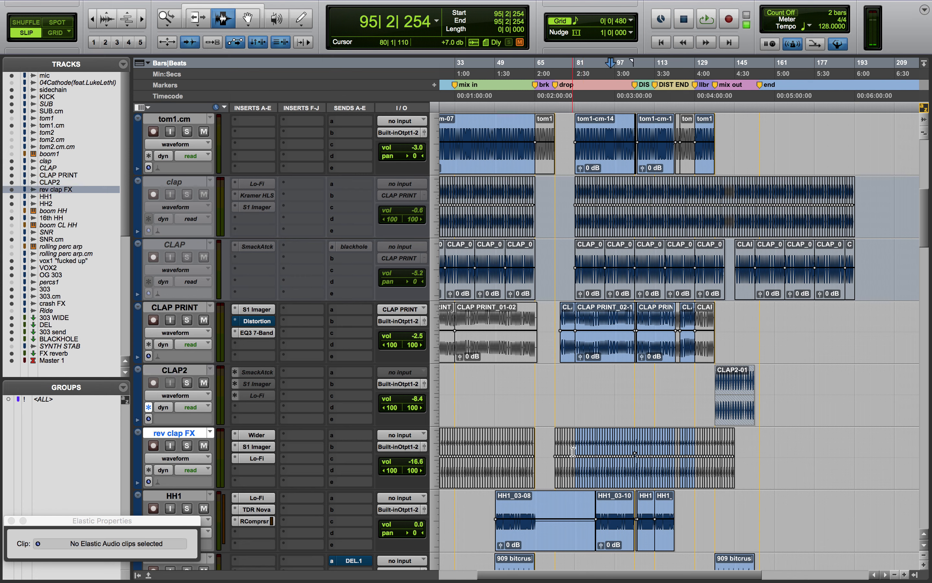
{"action": "left_click", "coordinate": [187, 445]}
{"action": "left_click", "coordinate": [186, 320]}
{"action": "key", "text": "space"}
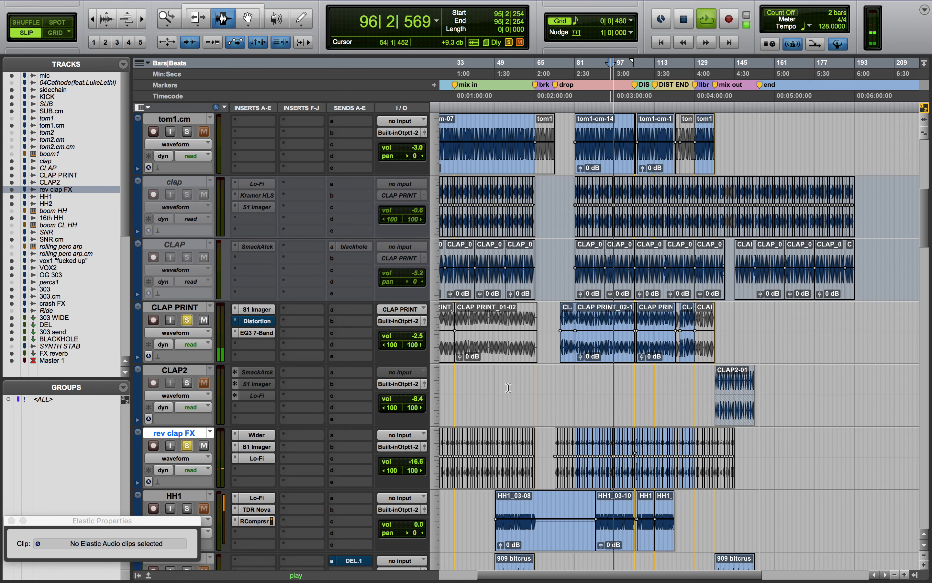
Step: End the clap audition by clearing the track solos, and place the edit cursor in the HH1_03-08 clip at 50|3|957
{"action": "key", "text": "space"}
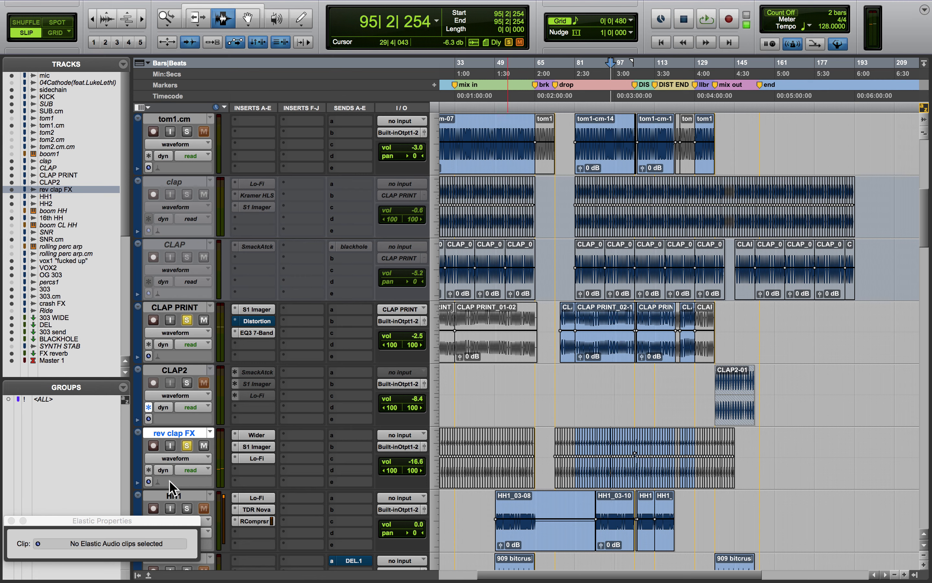
{"action": "left_click", "coordinate": [187, 446]}
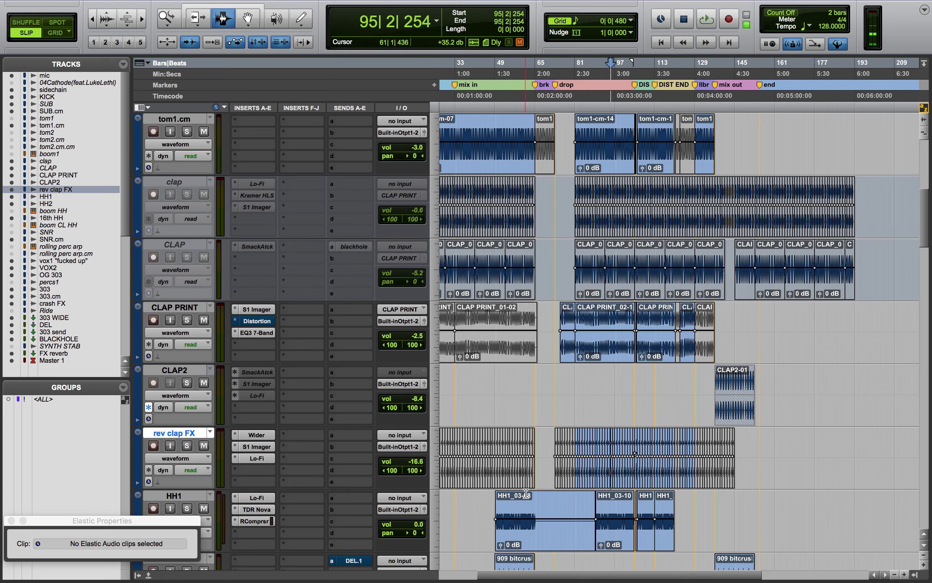
{"action": "scroll", "coordinate": [526, 494], "scroll_direction": "down", "scroll_amount": 5}
{"action": "left_click", "coordinate": [499, 291]}
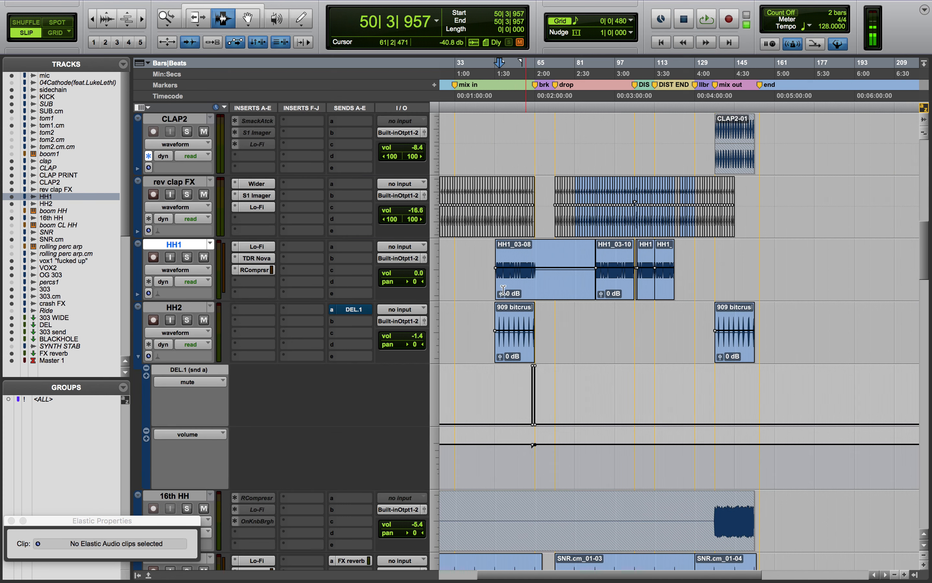
Step: Inspect the Lo-Fi and TDR Nova inserts on HH1, closing each plug-in window
{"action": "left_click", "coordinate": [251, 246]}
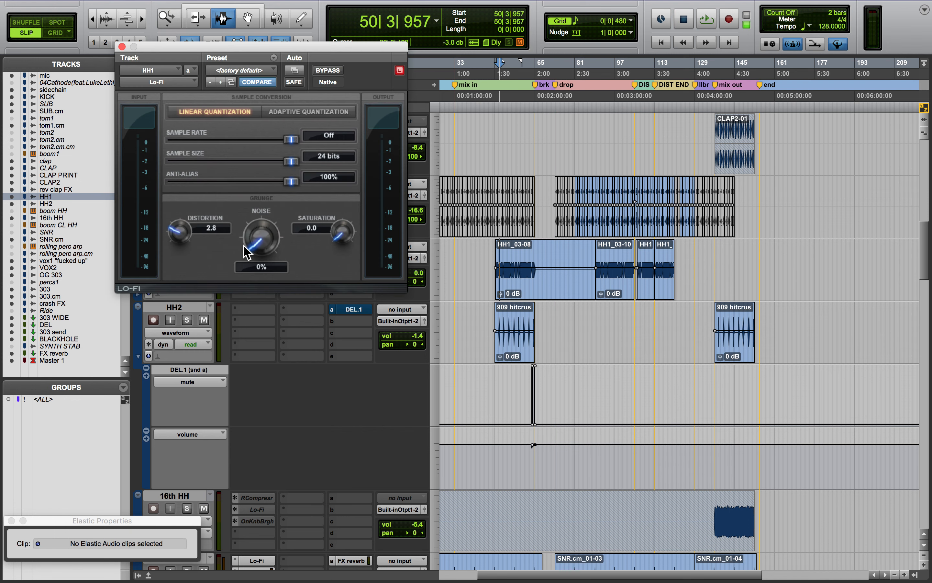
{"action": "left_click", "coordinate": [122, 46]}
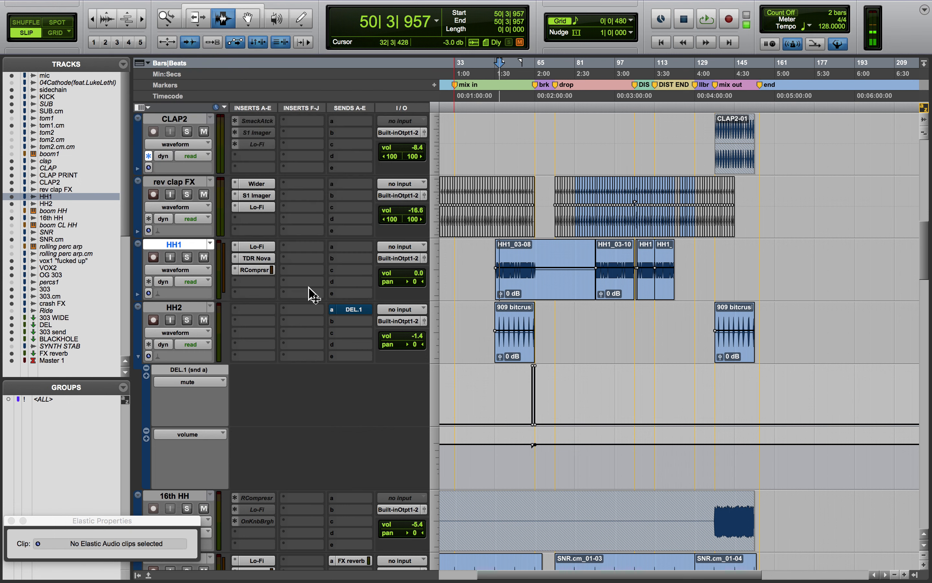
{"action": "left_click", "coordinate": [271, 261]}
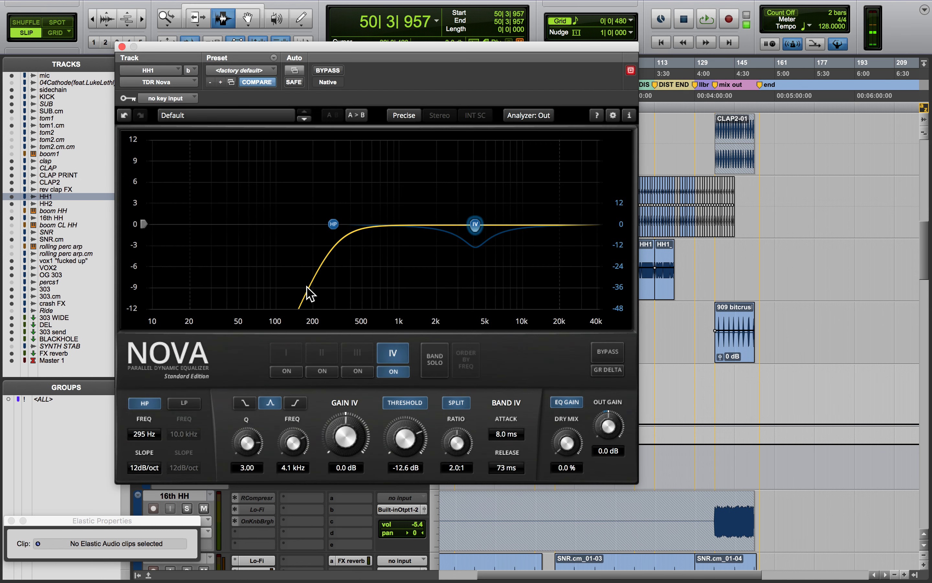
{"action": "left_click", "coordinate": [122, 46]}
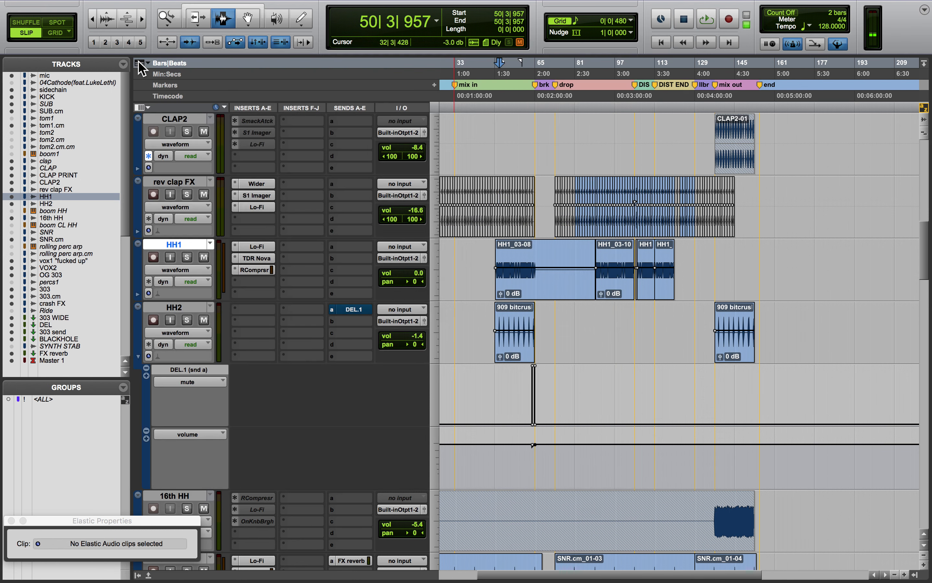
Step: Inspect HH1's RCompressor insert while auditioning the track in solo from 50|3|957, and clear the solo
{"action": "left_click", "coordinate": [269, 271]}
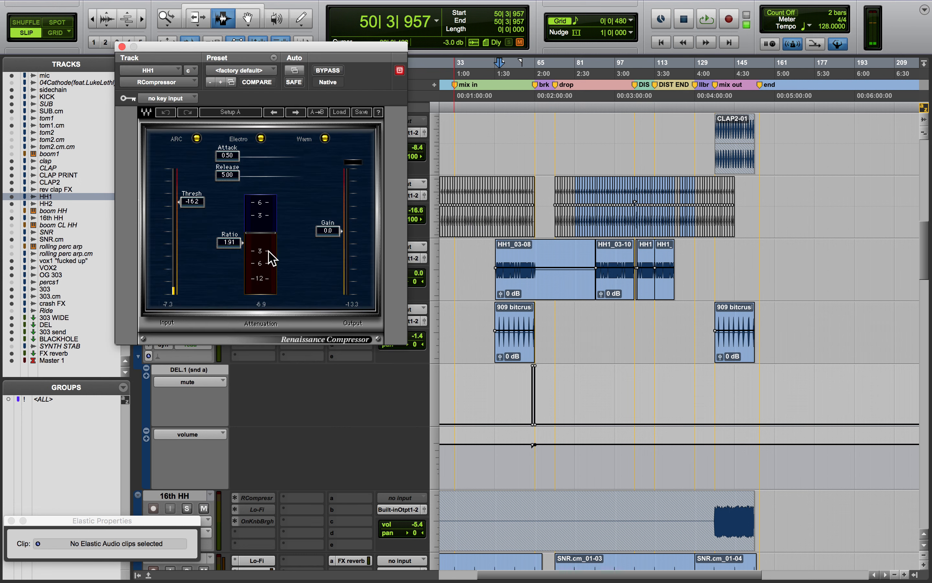
{"action": "key", "text": "space"}
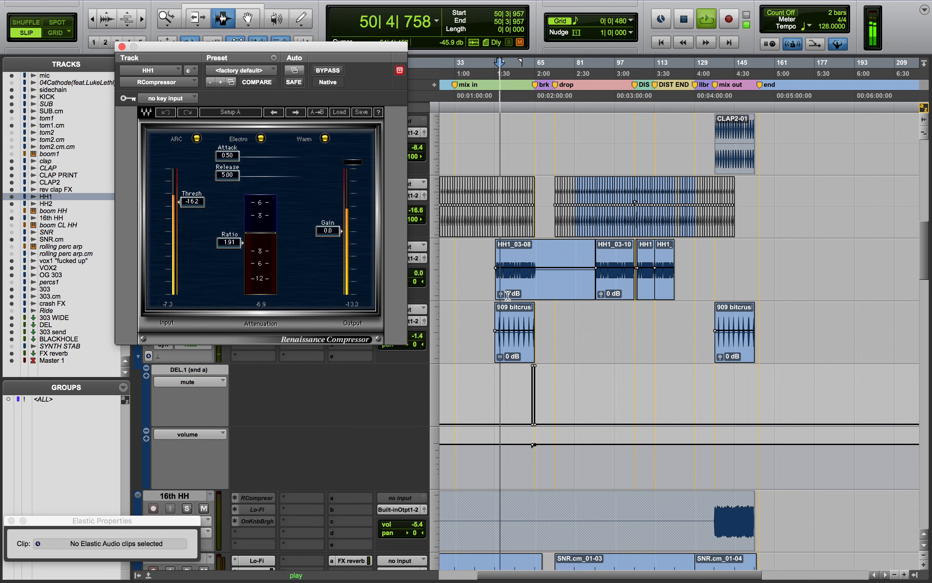
{"action": "key", "text": "space"}
{"action": "left_click", "coordinate": [121, 47]}
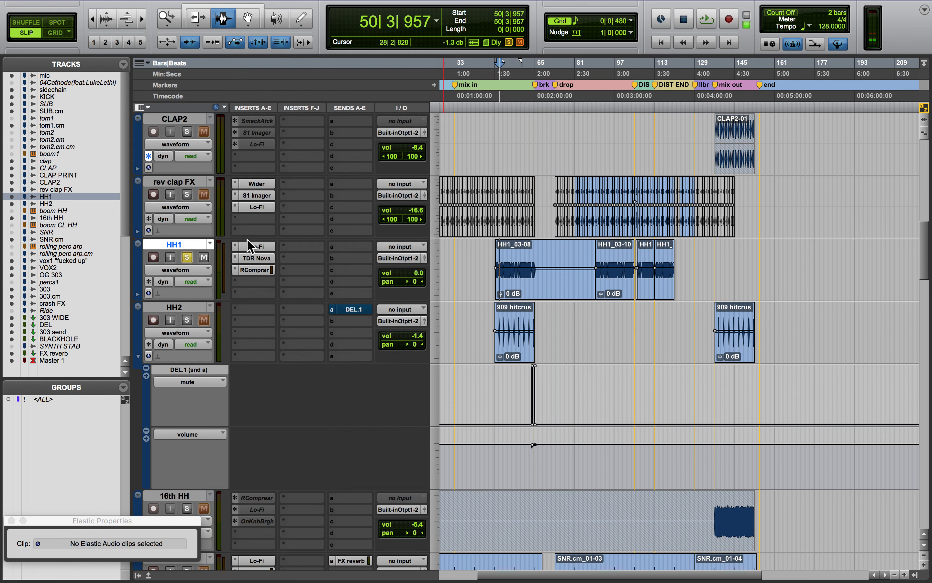
{"action": "left_click", "coordinate": [187, 257]}
Step: Solo HH2, audition its 909 bitcrushed hat clip from 50|2|922, and clear the solo
{"action": "left_click", "coordinate": [187, 320]}
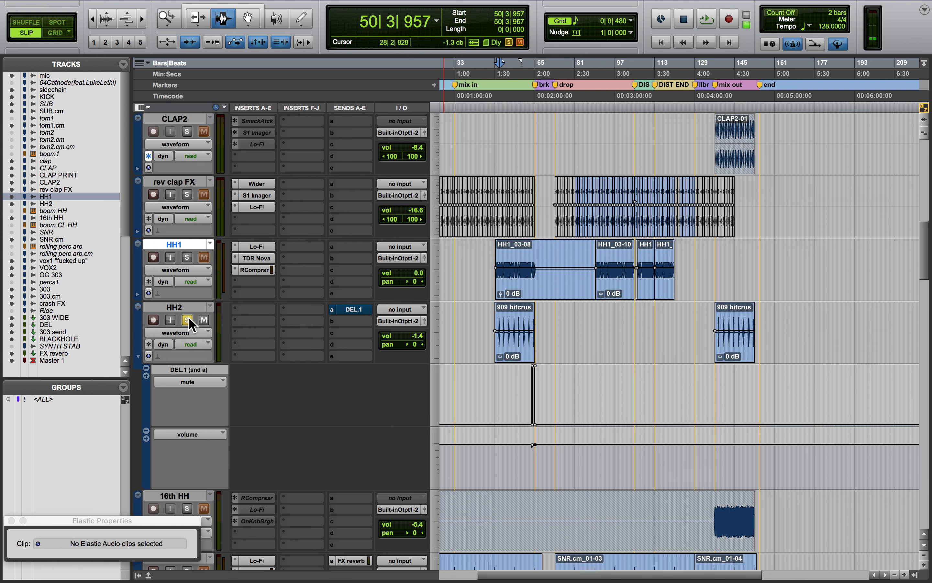
{"action": "left_click", "coordinate": [496, 341]}
{"action": "key", "text": "t"}
{"action": "key", "text": "t"}
{"action": "key", "text": "t"}
{"action": "key", "text": "t"}
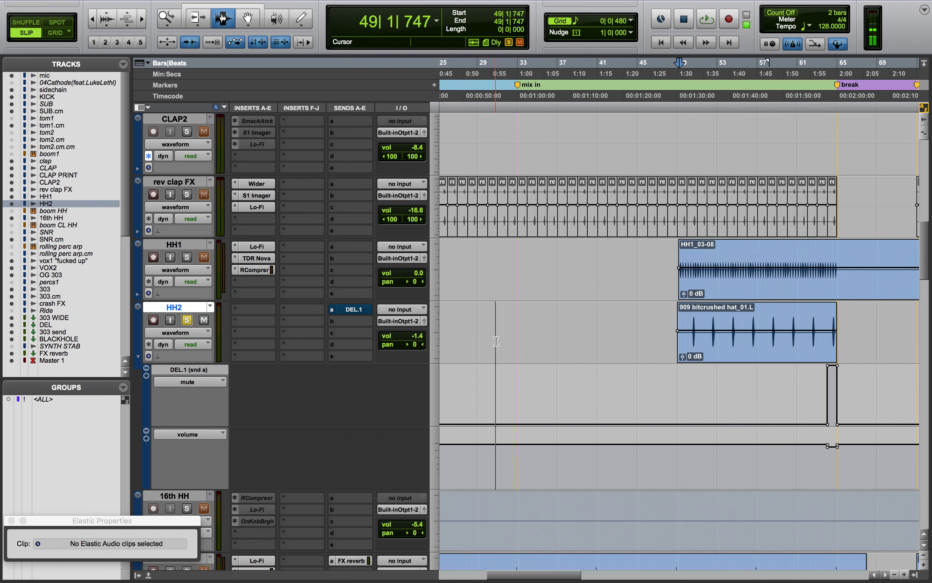
{"action": "scroll", "coordinate": [497, 341], "scroll_direction": "right", "scroll_amount": 4}
{"action": "left_click", "coordinate": [585, 338]}
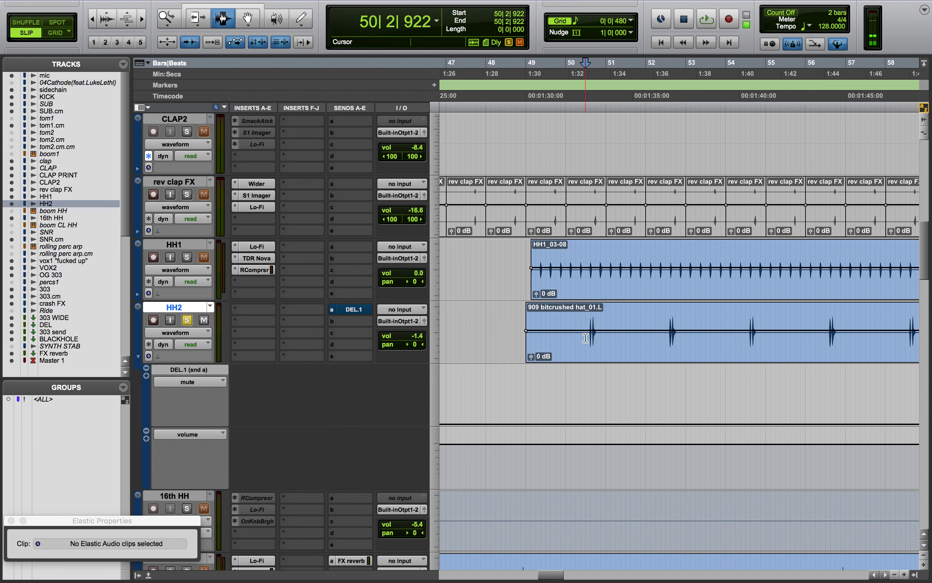
{"action": "key", "text": "space"}
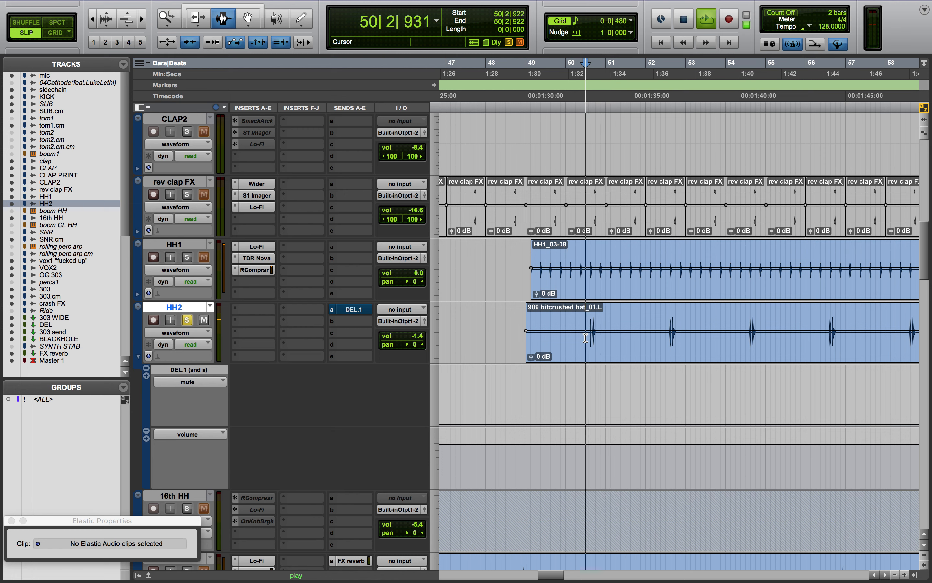
{"action": "key", "text": "space"}
{"action": "key", "text": "shift+s"}
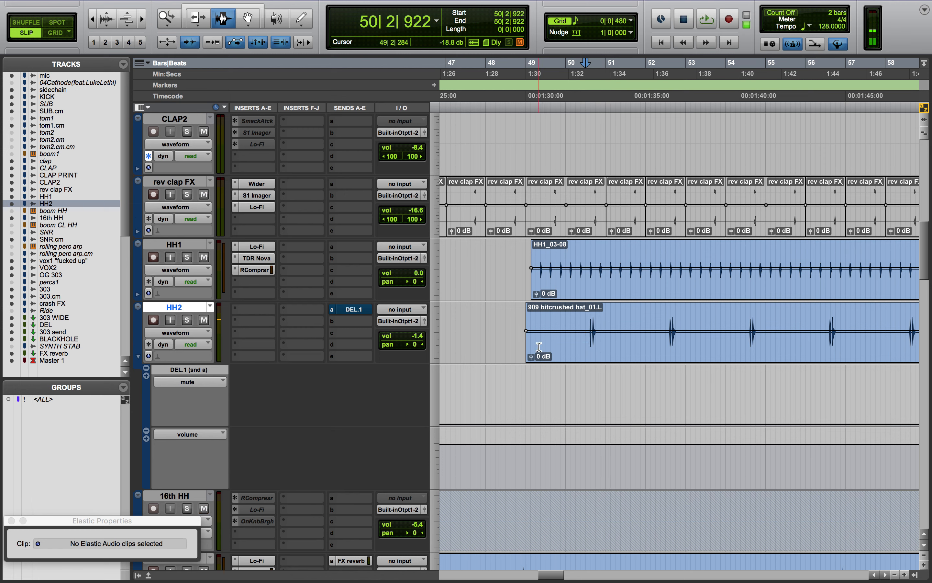
Step: Reduce the height of all tracks to a compact size that still shows clip names and waveforms
{"action": "key", "text": "ctrl+alt+Down"}
{"action": "key", "text": "ctrl+alt+Down"}
{"action": "key", "text": "ctrl+alt+Down"}
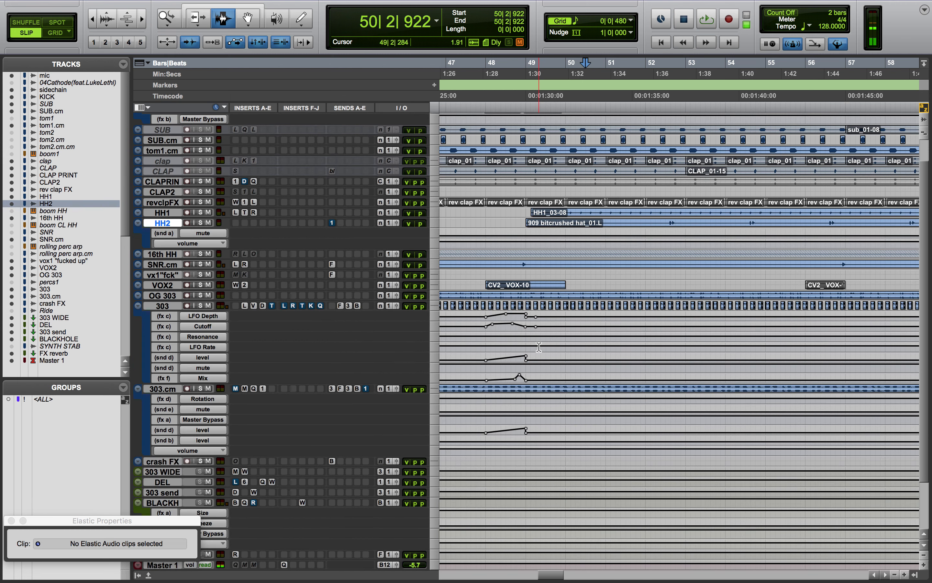
{"action": "key", "text": "ctrl+alt+Up"}
{"action": "key", "text": "ctrl+alt+Up"}
{"action": "key", "text": "ctrl+alt+Up"}
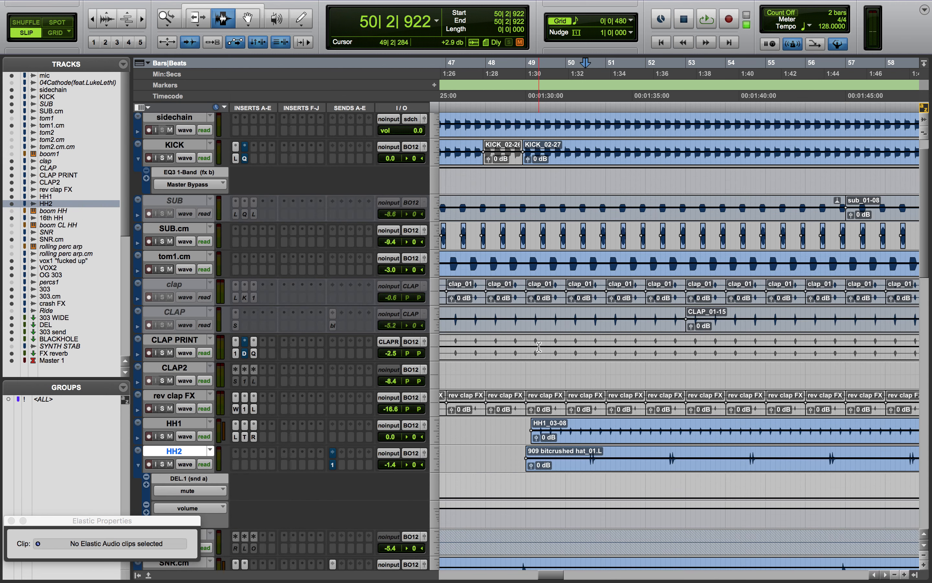
Step: Enlarge the 16th HH track to a medium height to examine its waveform in the mix out section
{"action": "scroll", "coordinate": [539, 346], "scroll_direction": "down", "scroll_amount": 5}
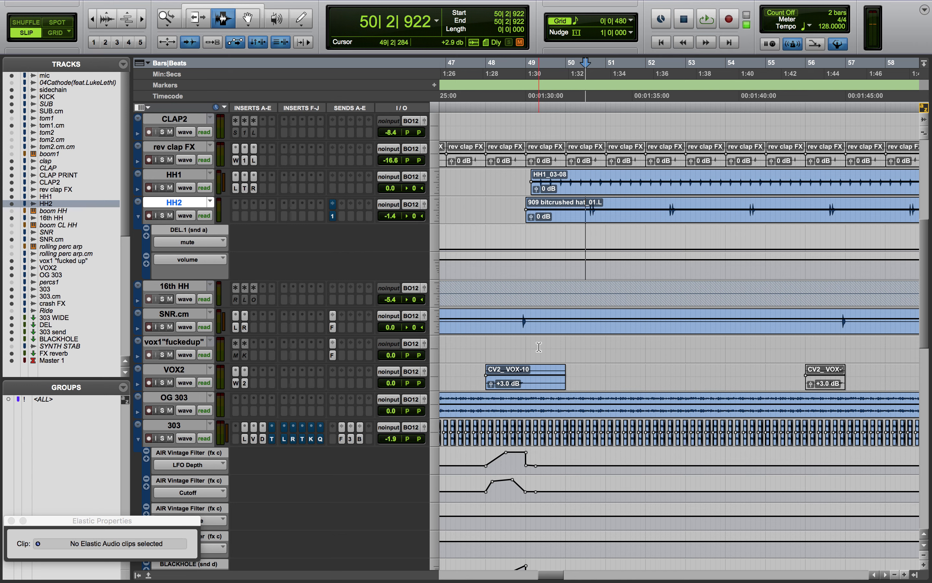
{"action": "key", "text": "ctrl+bracketleft"}
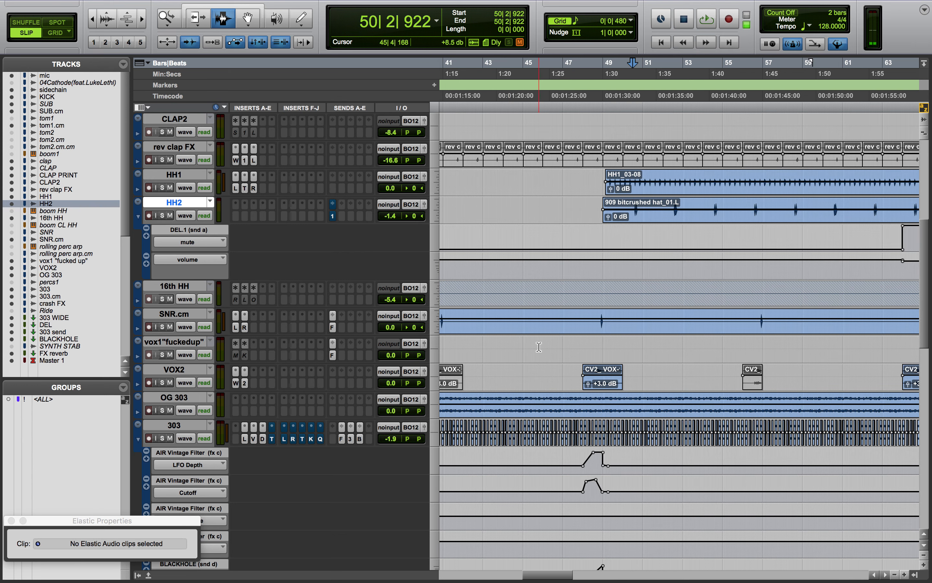
{"action": "scroll", "coordinate": [539, 347], "scroll_direction": "right", "scroll_amount": 10}
{"action": "scroll", "coordinate": [539, 346], "scroll_direction": "up", "scroll_amount": 1}
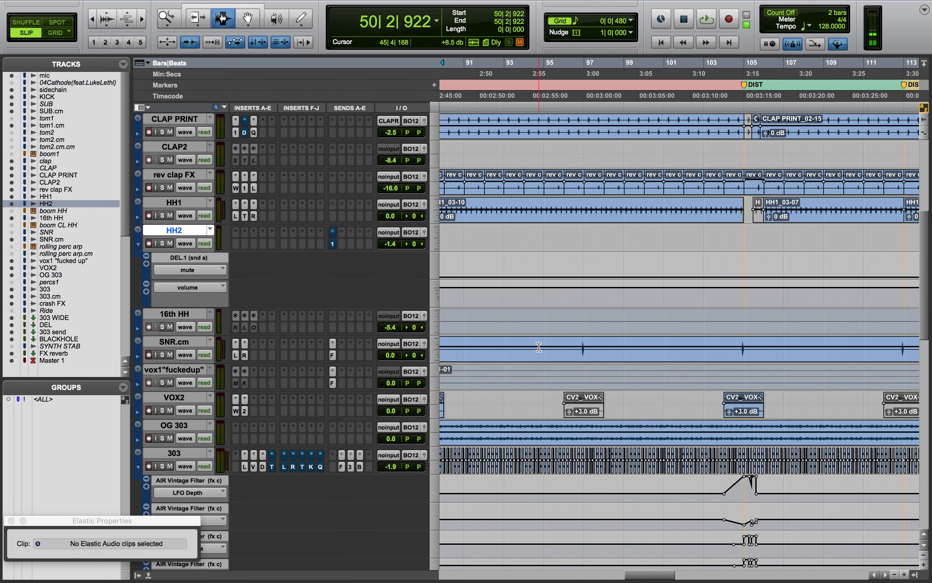
{"action": "scroll", "coordinate": [539, 346], "scroll_direction": "right", "scroll_amount": 8}
{"action": "scroll", "coordinate": [539, 346], "scroll_direction": "down", "scroll_amount": 1}
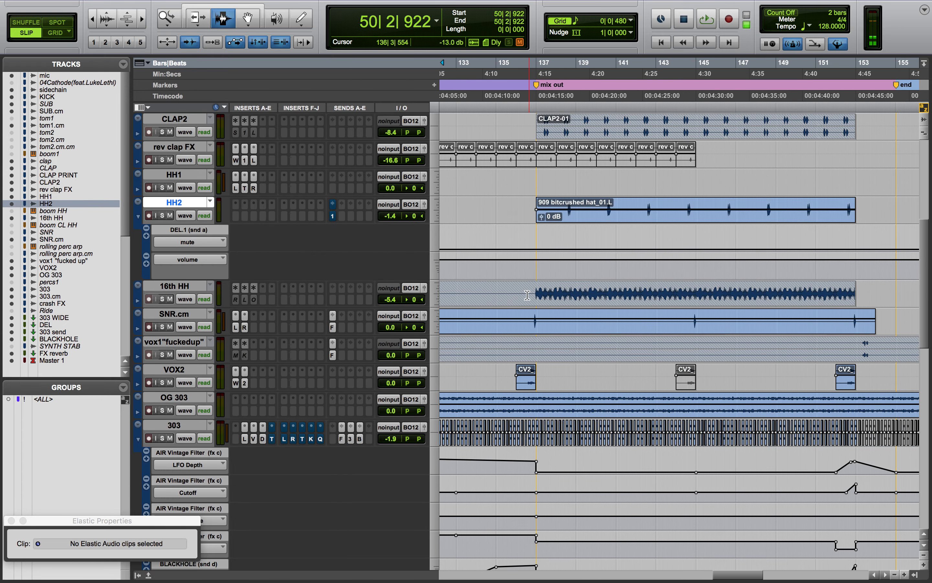
{"action": "left_click", "coordinate": [435, 303]}
{"action": "left_click", "coordinate": [448, 335]}
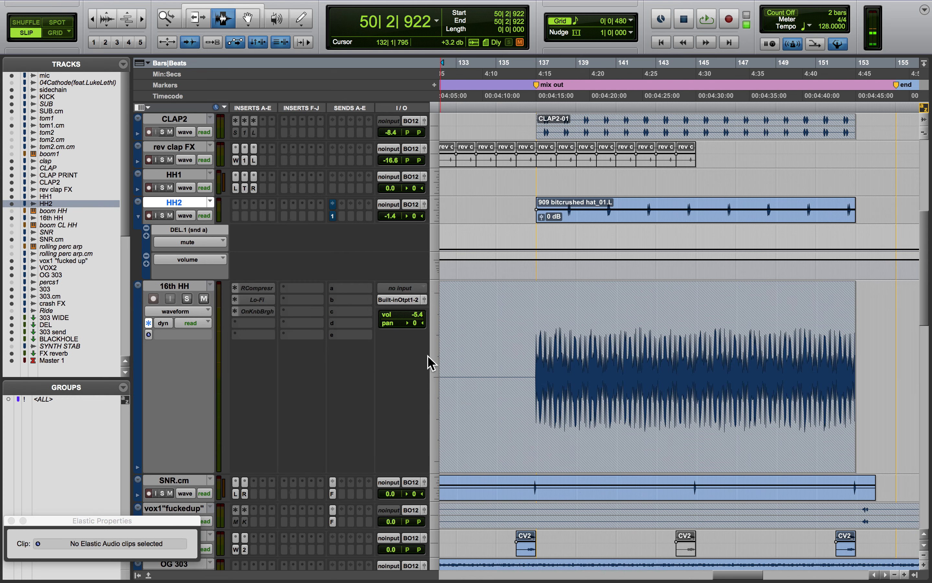
{"action": "left_click", "coordinate": [434, 362]}
{"action": "left_click", "coordinate": [454, 346]}
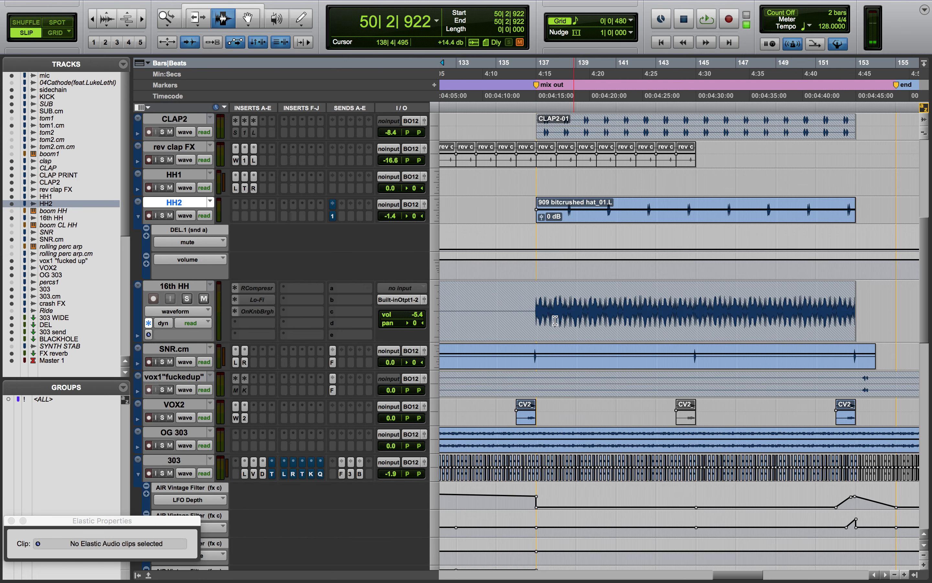
Step: Solo SNR.cm, audition its snare hit from 136|3|554, and clear the solo
{"action": "scroll", "coordinate": [497, 374], "scroll_direction": "down", "scroll_amount": 3}
{"action": "scroll", "coordinate": [497, 374], "scroll_direction": "left", "scroll_amount": 3}
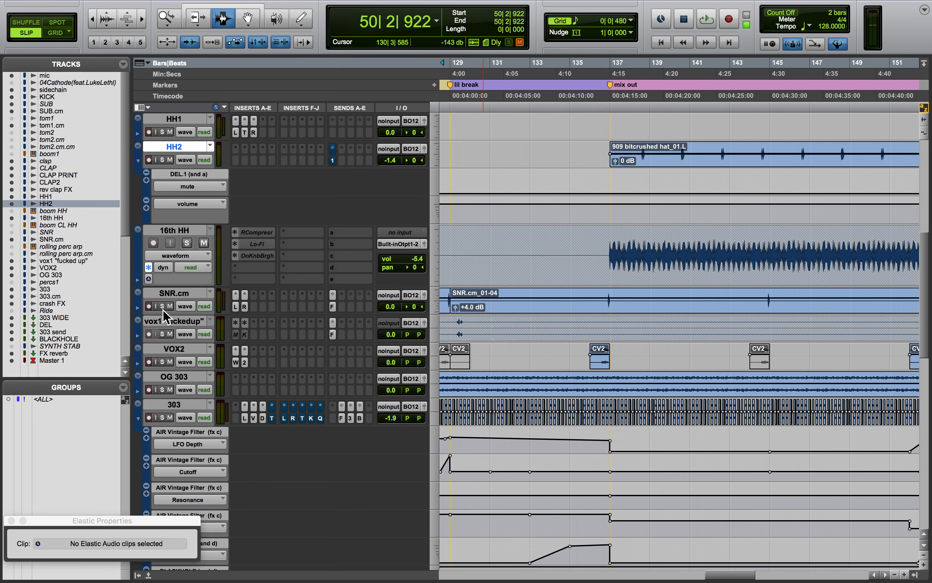
{"action": "left_click", "coordinate": [162, 306]}
{"action": "left_click", "coordinate": [603, 306]}
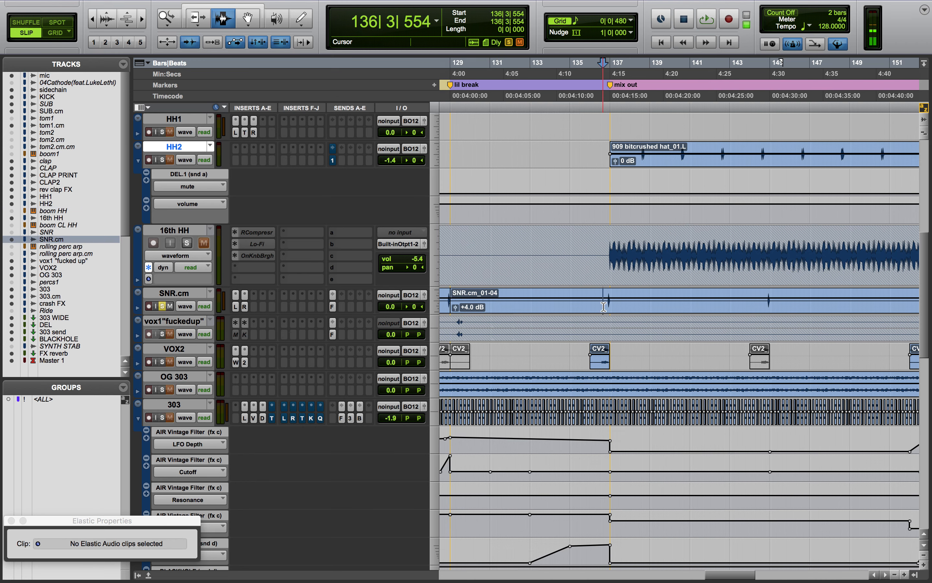
{"action": "key", "text": "space"}
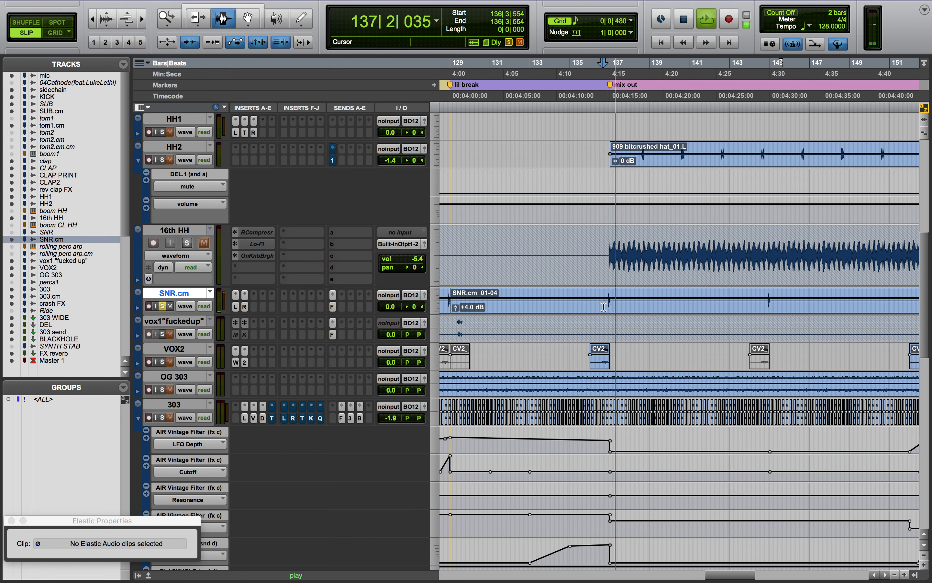
{"action": "key", "text": "space"}
{"action": "left_click", "coordinate": [163, 306]}
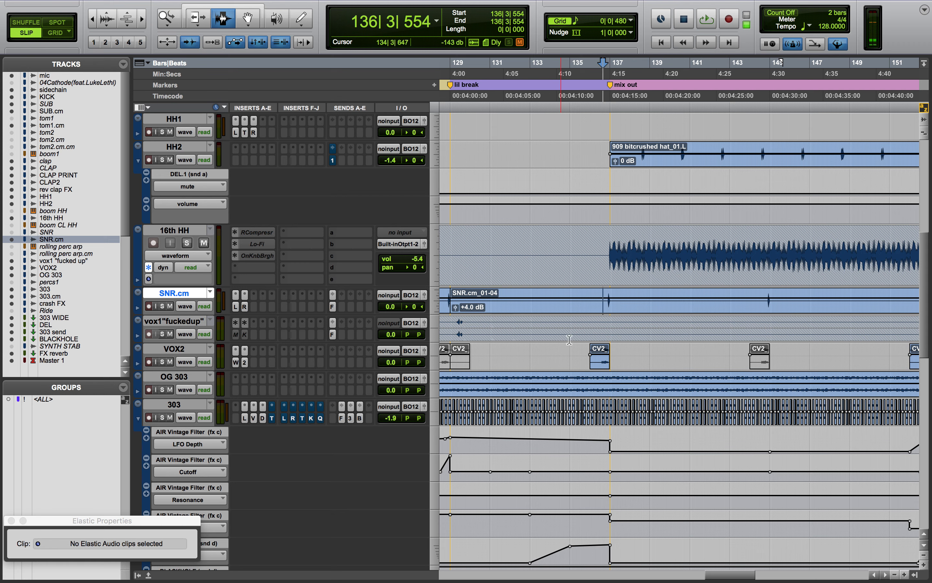
Step: Solo the vox1 "fucked up" track, audition it from 129|1|872 at the lil break, and clear the solo
{"action": "scroll", "coordinate": [569, 340], "scroll_direction": "left", "scroll_amount": 6}
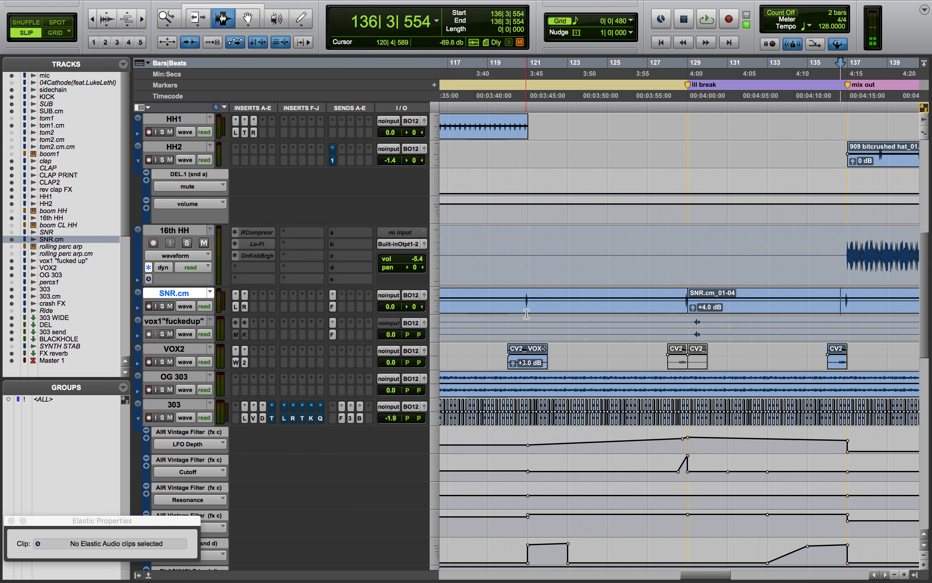
{"action": "scroll", "coordinate": [527, 314], "scroll_direction": "down", "scroll_amount": 2}
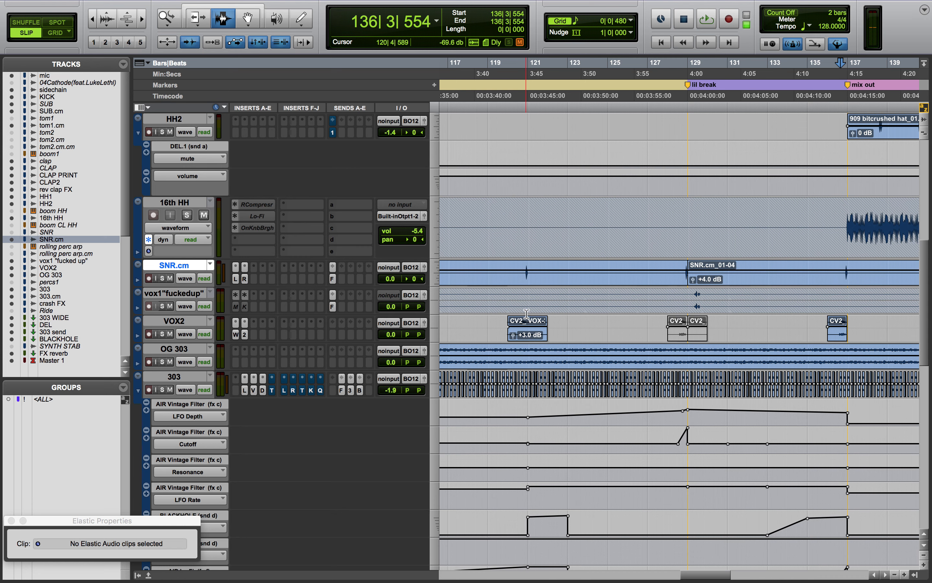
{"action": "left_click", "coordinate": [162, 306]}
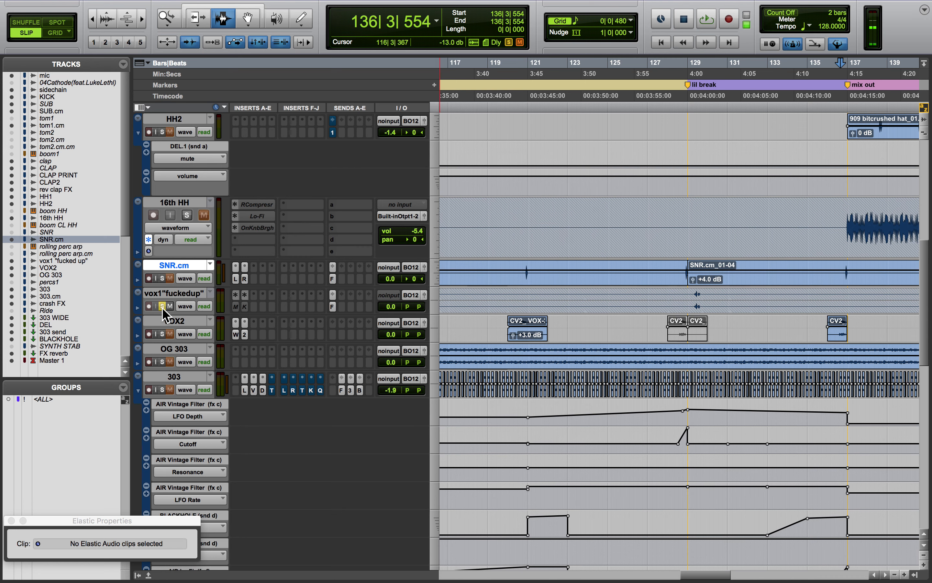
{"action": "left_click", "coordinate": [690, 308]}
{"action": "key", "text": "space"}
{"action": "key", "text": "space"}
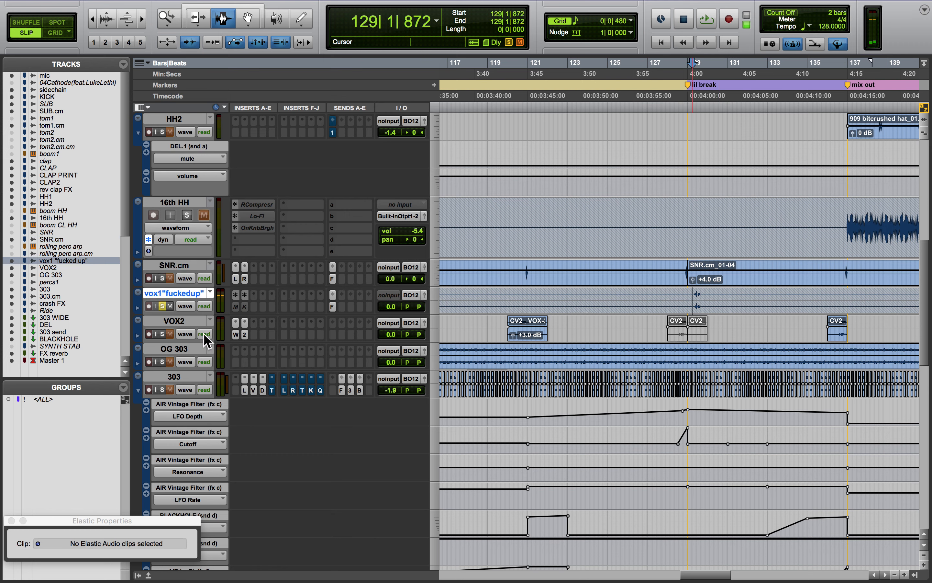
{"action": "left_click", "coordinate": [162, 306]}
Step: Audition VOX2 in solo from 119|4|697, clear the solo, and show the whole arrangement
{"action": "left_click", "coordinate": [162, 334]}
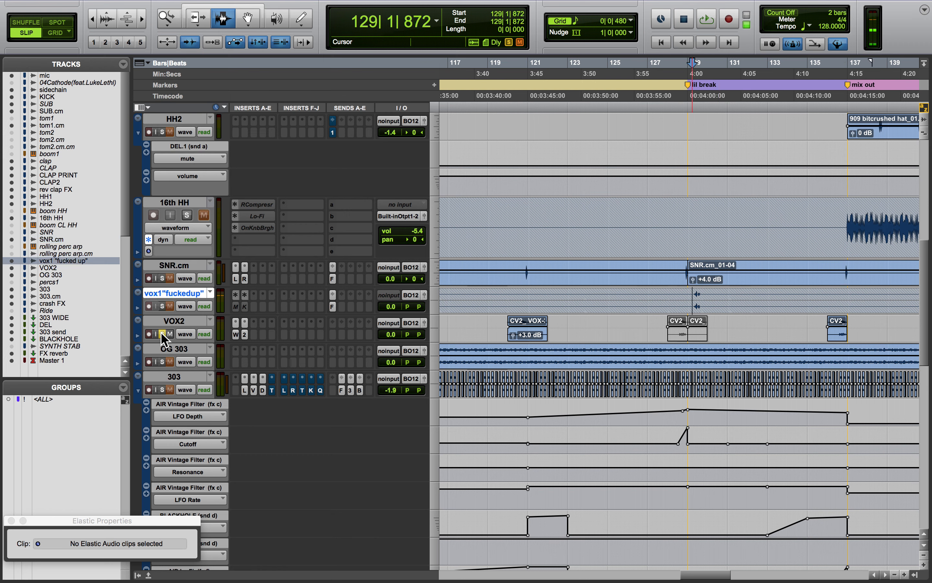
{"action": "left_click", "coordinate": [508, 335]}
{"action": "key", "text": "space"}
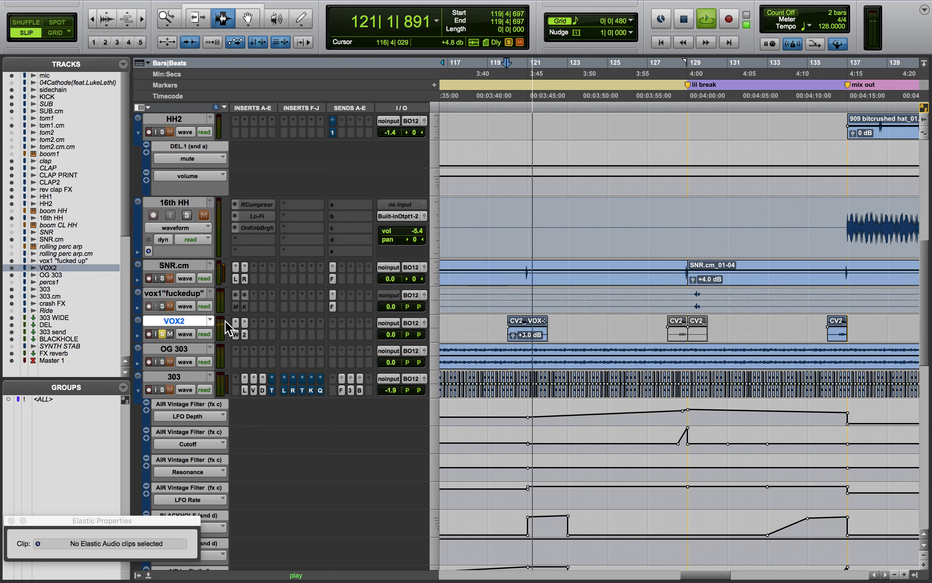
{"action": "key", "text": "space"}
{"action": "left_click", "coordinate": [162, 334]}
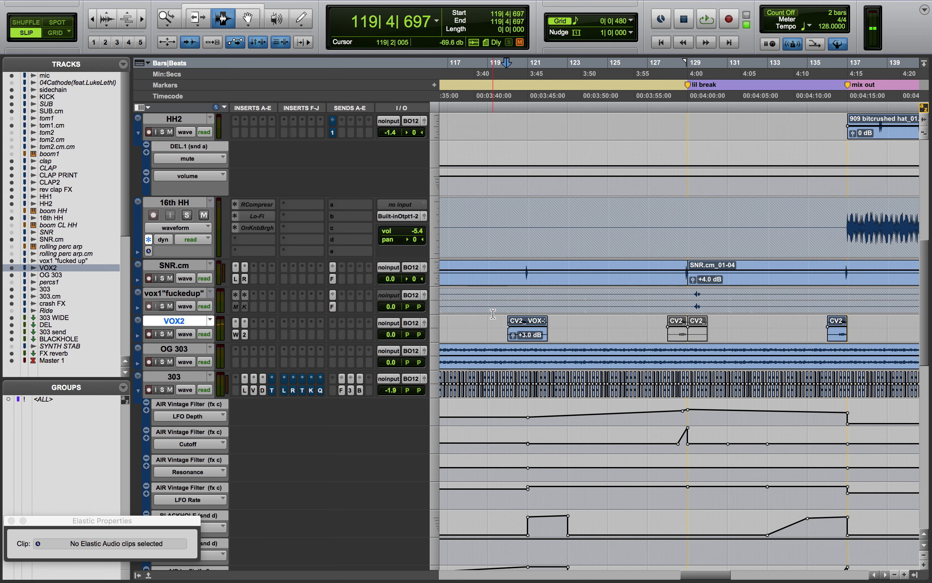
{"action": "key", "text": "alt+a"}
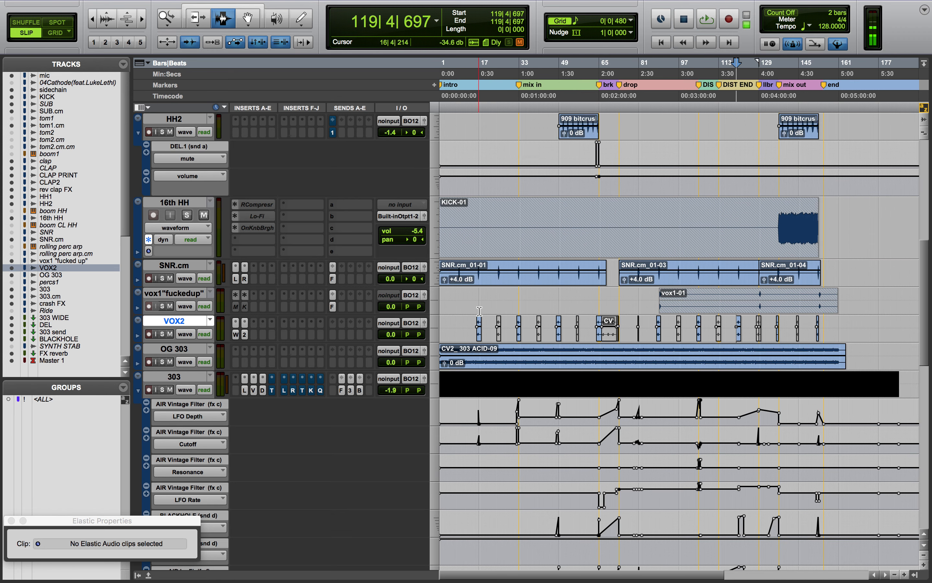
Step: Solo OG 303, set its track height to large, audition it from 119|4|697, and clear the solo
{"action": "left_click", "coordinate": [162, 362]}
{"action": "left_click", "coordinate": [438, 357]}
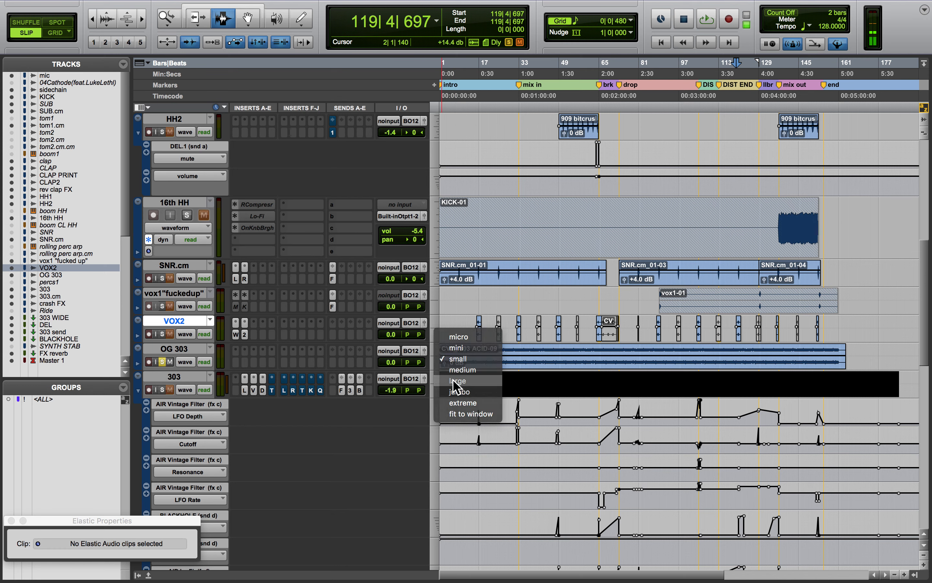
{"action": "left_click", "coordinate": [455, 380]}
{"action": "key", "text": "space"}
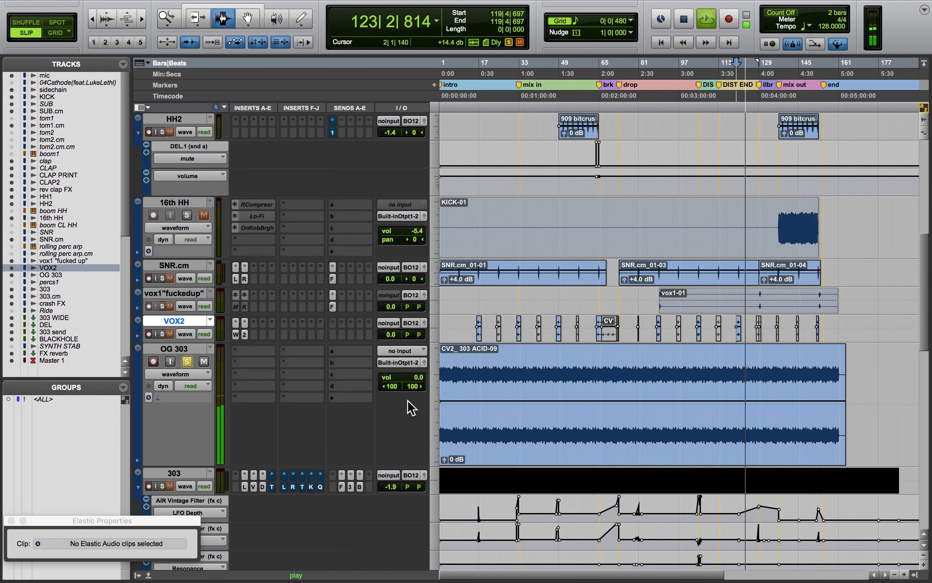
{"action": "key", "text": "space"}
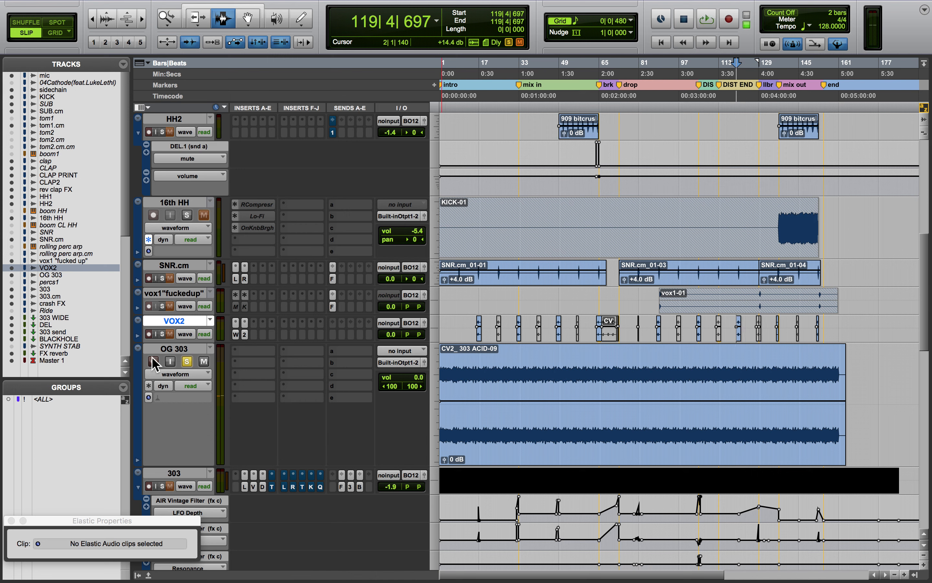
{"action": "left_click", "coordinate": [188, 361]}
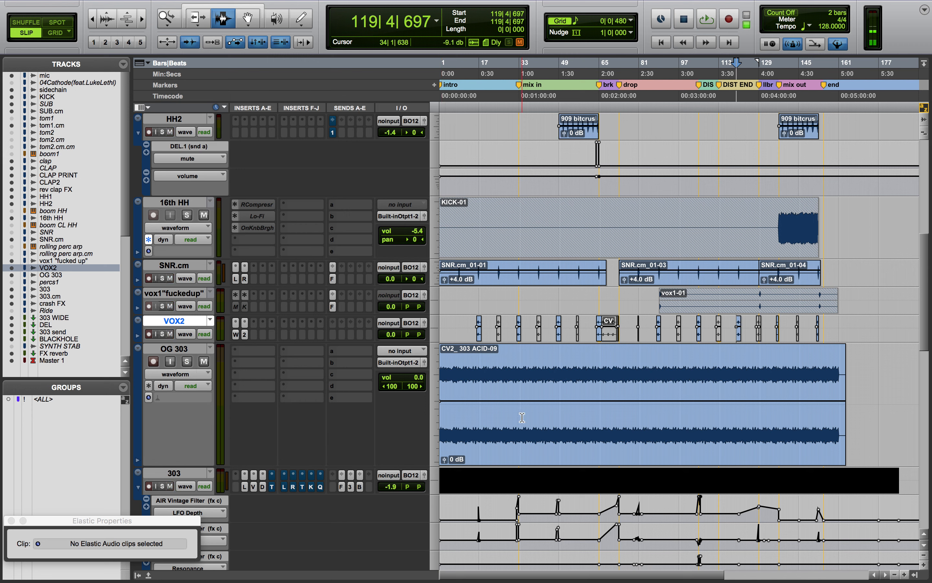
Step: Place the cursor at 15|3|039 on OG 303, magnify its waveform there, and set the track height to jumbo
{"action": "left_click", "coordinate": [476, 420]}
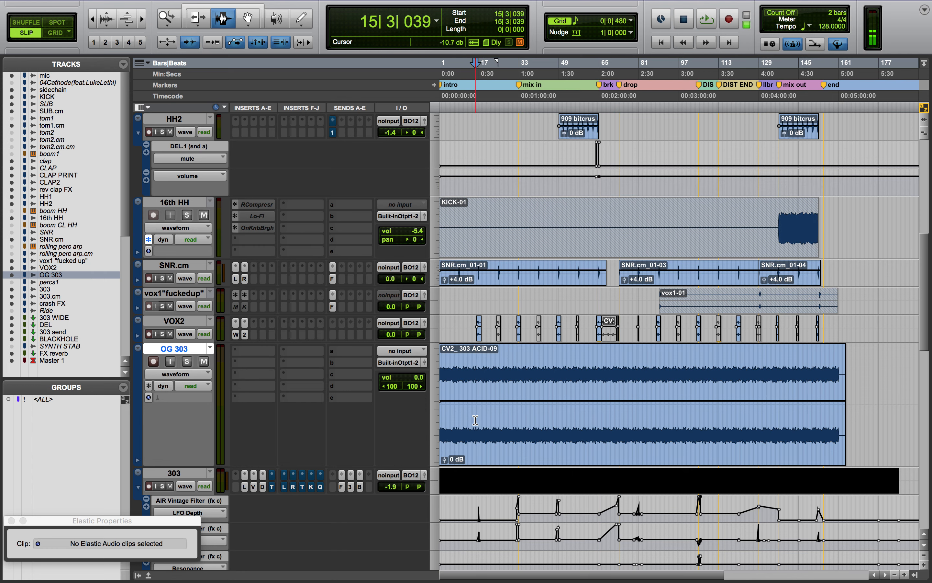
{"action": "key", "text": "super+bracketright"}
{"action": "key", "text": "super+bracketright"}
{"action": "key", "text": "super+bracketright"}
{"action": "key", "text": "super+bracketright"}
{"action": "key", "text": "super+bracketright"}
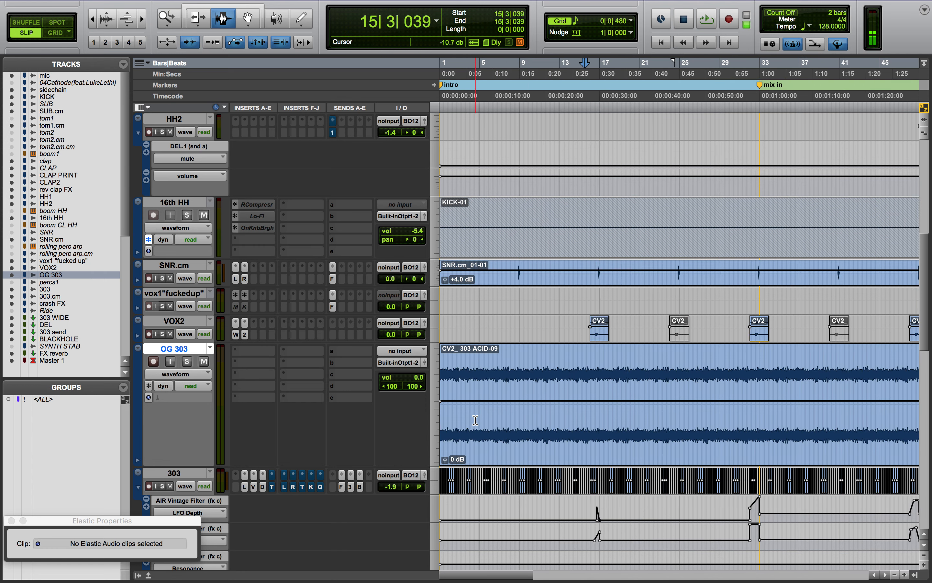
{"action": "key", "text": "super+bracketright"}
{"action": "key", "text": "super+bracketright"}
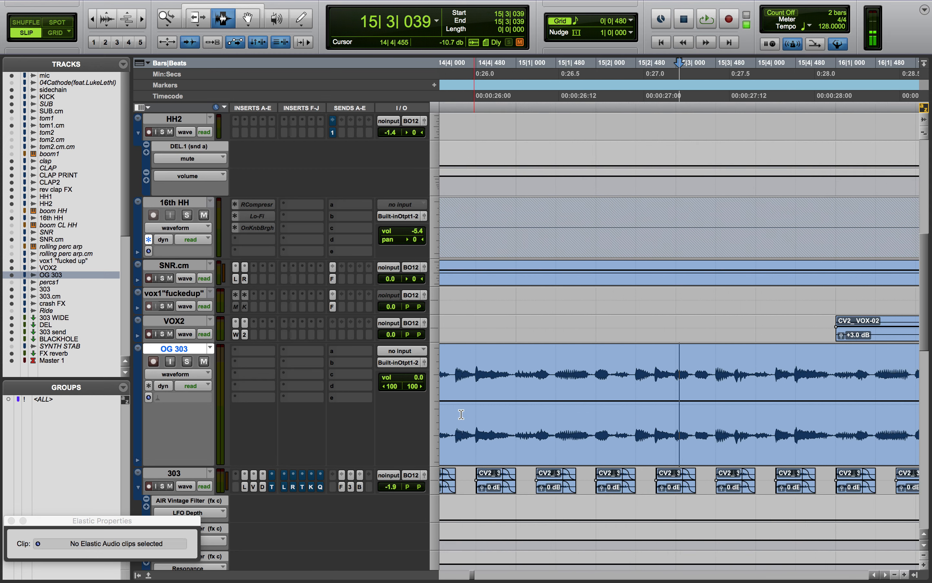
{"action": "left_click", "coordinate": [437, 403]}
{"action": "left_click", "coordinate": [459, 415]}
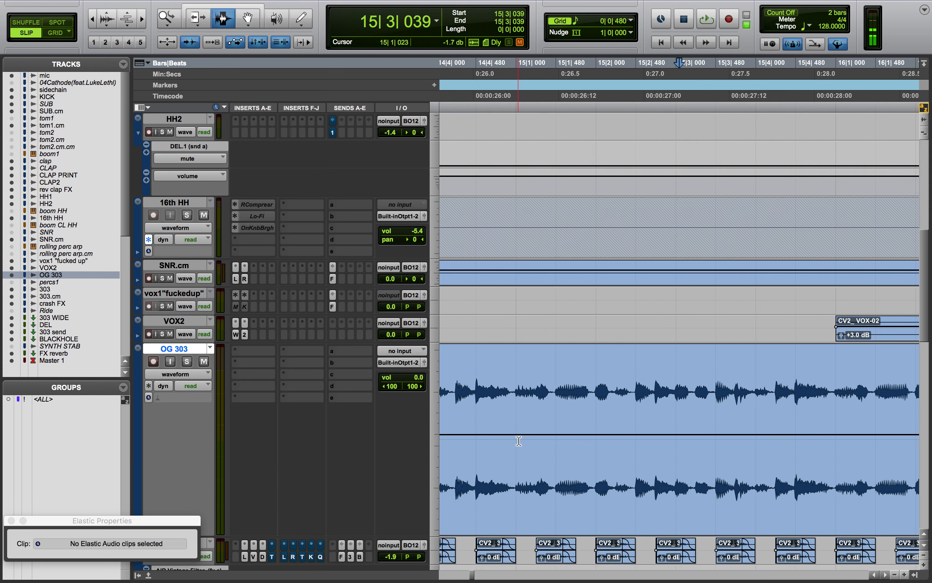
Step: Examine the first notes of the OG 303 clip at the start of the intro, with the cursor at 1|1|832
{"action": "scroll", "coordinate": [515, 441], "scroll_direction": "left", "scroll_amount": 5}
{"action": "scroll", "coordinate": [514, 441], "scroll_direction": "down", "scroll_amount": 3}
{"action": "scroll", "coordinate": [514, 441], "scroll_direction": "left", "scroll_amount": 20}
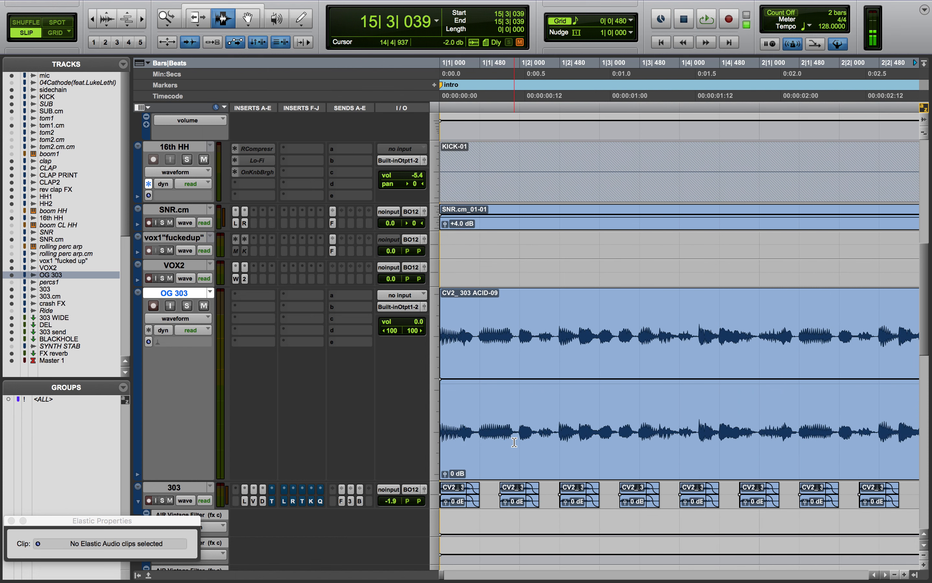
{"action": "left_click", "coordinate": [509, 427]}
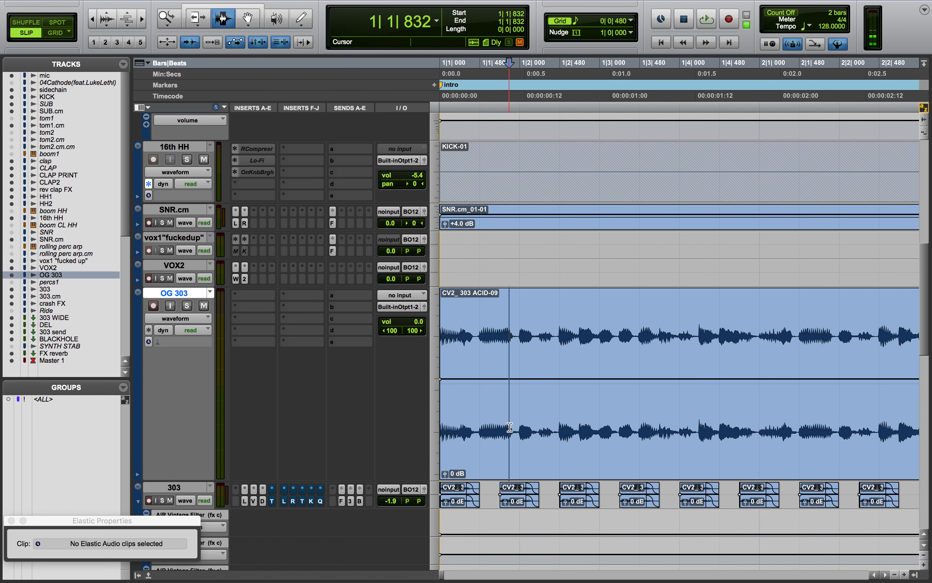
{"action": "key", "text": "super+bracketright"}
{"action": "key", "text": "super+bracketright"}
{"action": "scroll", "coordinate": [509, 427], "scroll_direction": "left", "scroll_amount": 3}
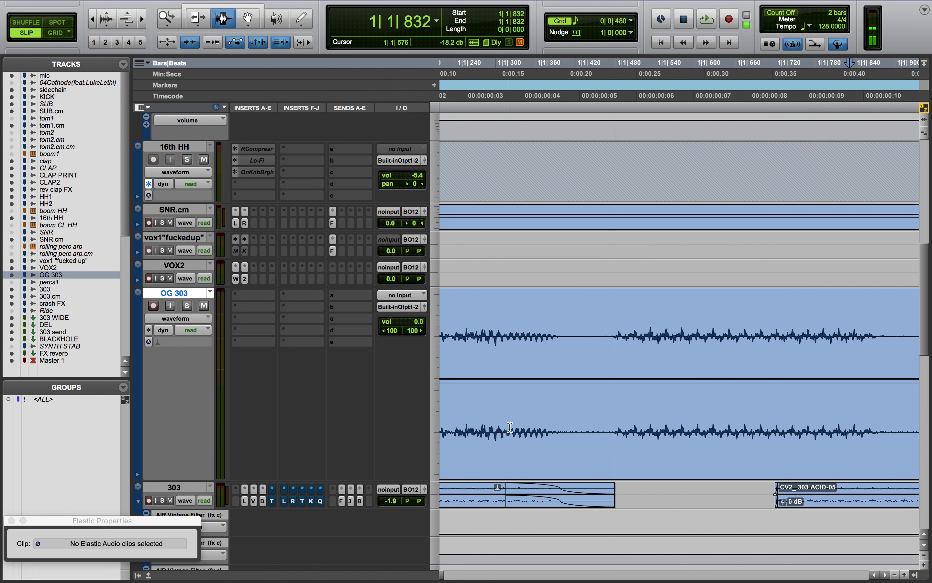
{"action": "key", "text": "super+bracketleft"}
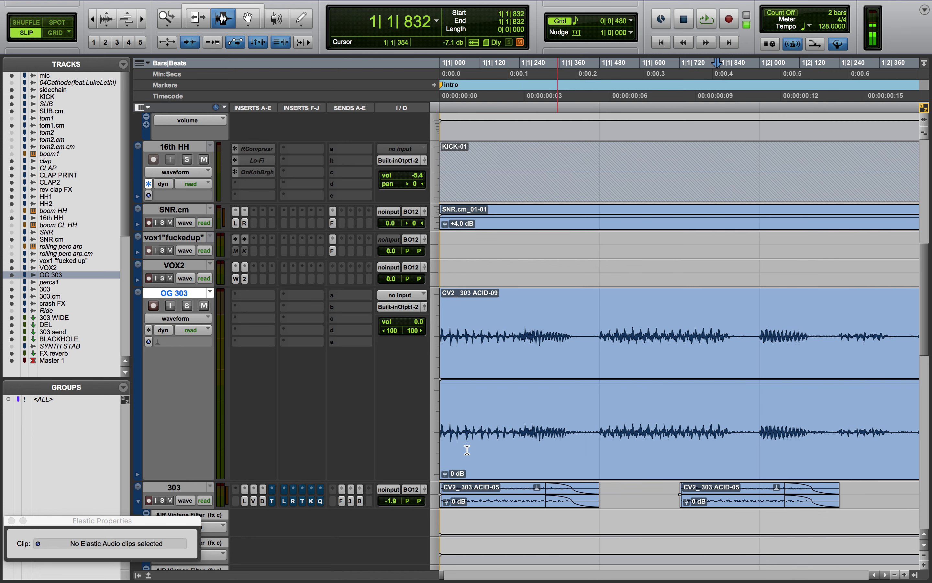
Step: Set the 303 track height to jumbo and select the OG 303 note from 1|1|462 to 1|1|909 for comparison
{"action": "left_click", "coordinate": [434, 495]}
{"action": "left_click", "coordinate": [455, 527]}
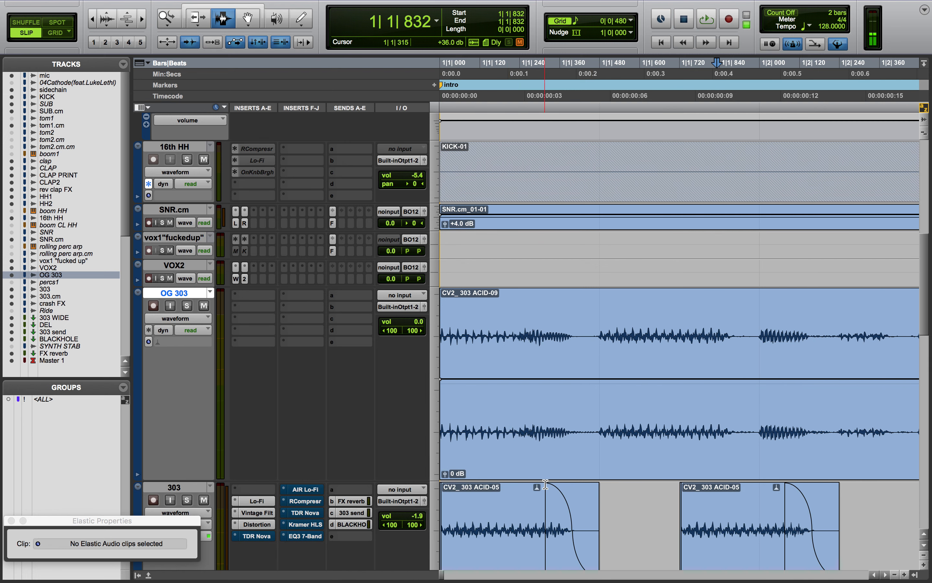
{"action": "scroll", "coordinate": [545, 484], "scroll_direction": "down", "scroll_amount": 5}
{"action": "left_click_drag", "start_coordinate": [594, 246], "coordinate": [743, 256]}
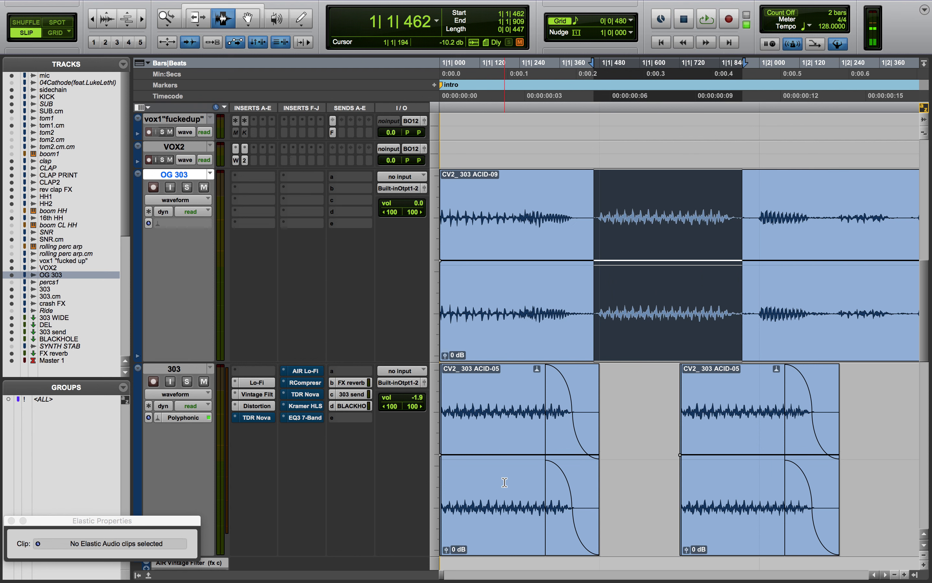
Step: Select the first 303 clip, then the range of repeated 303 clips from 1|1|886 to 3|2|672, and examine them
{"action": "double_click", "coordinate": [491, 443]}
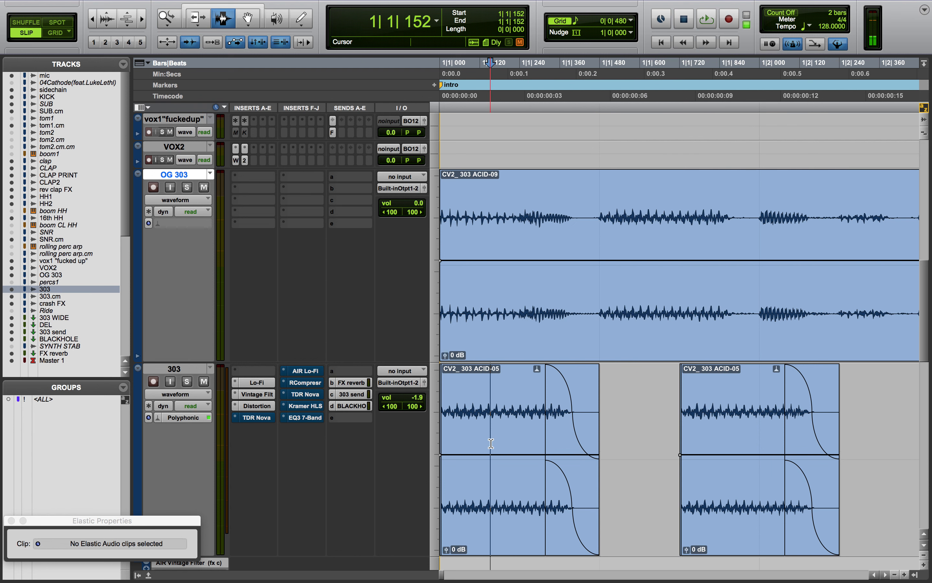
{"action": "key", "text": "r"}
{"action": "key", "text": "r"}
{"action": "key", "text": "r"}
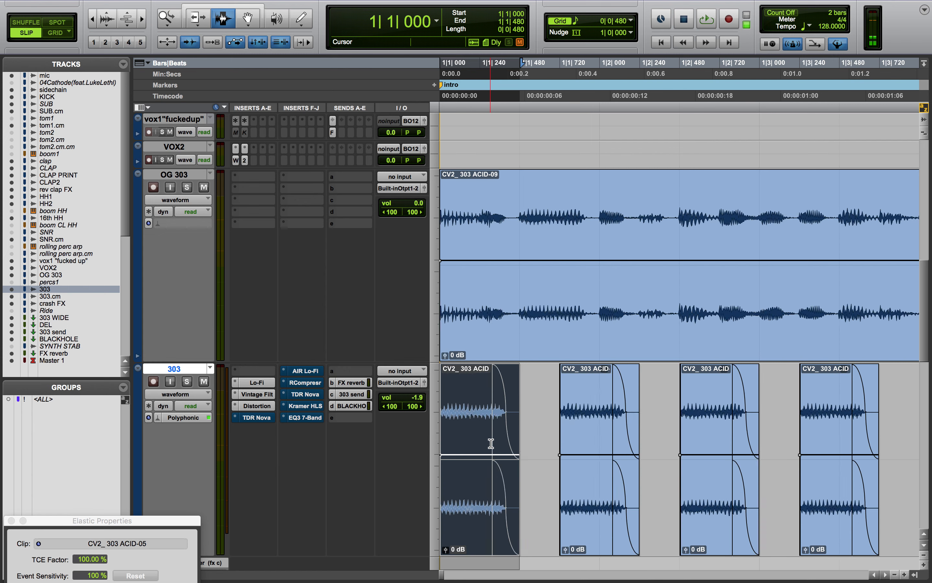
{"action": "left_click_drag", "start_coordinate": [477, 493], "coordinate": [828, 462]}
{"action": "scroll", "coordinate": [828, 462], "scroll_direction": "right", "scroll_amount": 3}
{"action": "scroll", "coordinate": [828, 462], "scroll_direction": "up", "scroll_amount": 2}
{"action": "scroll", "coordinate": [828, 462], "scroll_direction": "right", "scroll_amount": 4}
{"action": "scroll", "coordinate": [828, 462], "scroll_direction": "down", "scroll_amount": 2}
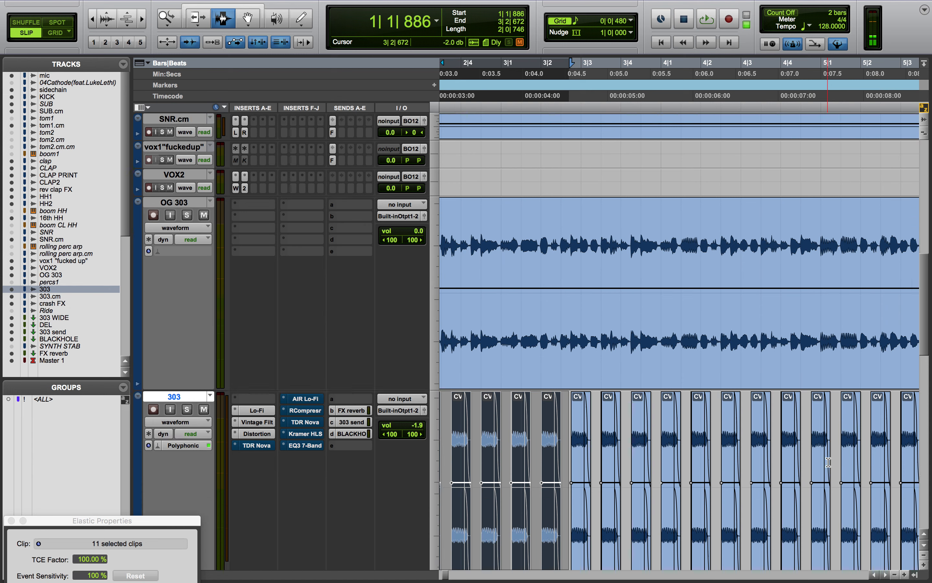
Step: Examine the 303 clips and automation lanes across the arrangement and in the intro, and return the cursor to the session start
{"action": "key", "text": "alt+a"}
{"action": "scroll", "coordinate": [828, 462], "scroll_direction": "down", "scroll_amount": 2}
{"action": "scroll", "coordinate": [828, 462], "scroll_direction": "down", "scroll_amount": 3}
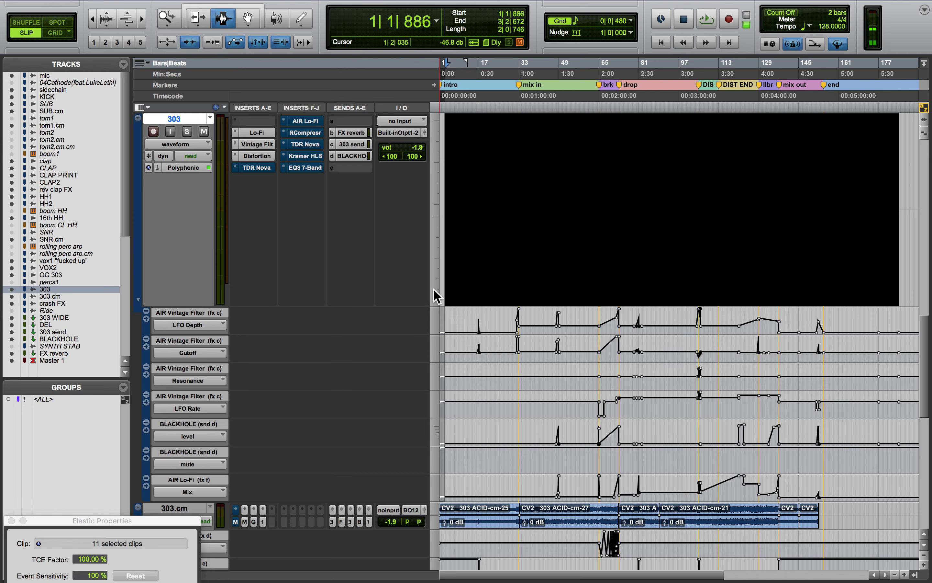
{"action": "key", "text": "t"}
{"action": "key", "text": "t"}
{"action": "key", "text": "t"}
{"action": "key", "text": "t"}
{"action": "key", "text": "t"}
{"action": "key", "text": "t"}
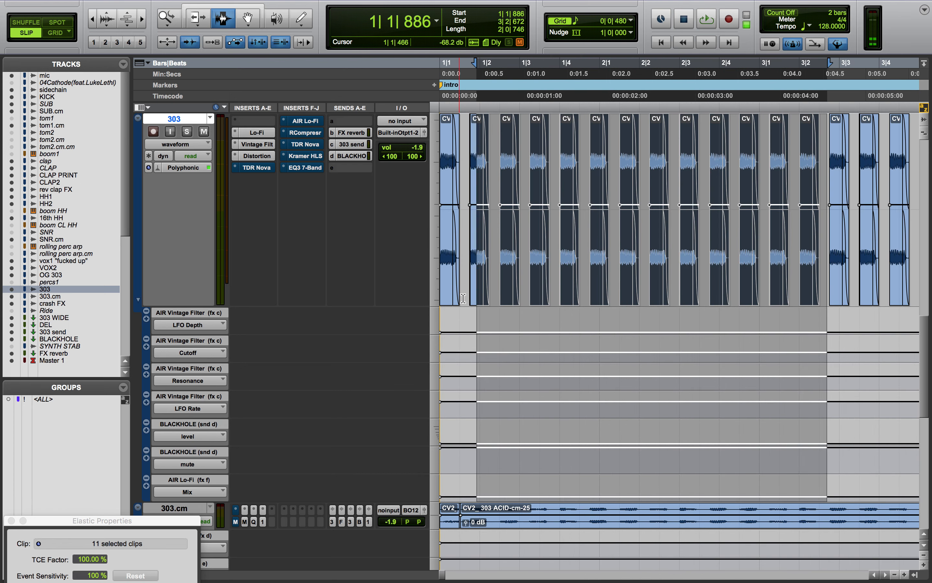
{"action": "key", "text": "Return"}
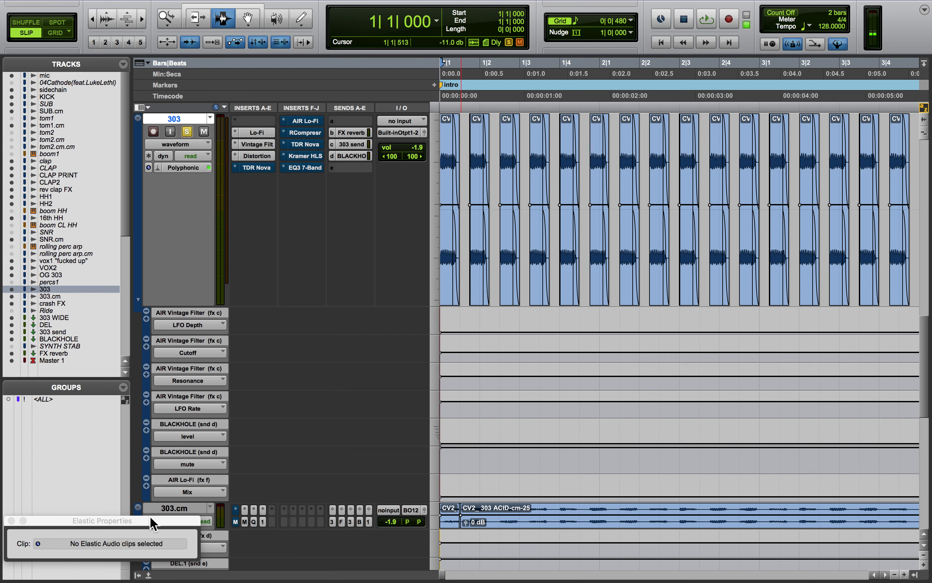
Step: Inspect the Elastic Properties of the first 303 clip, including its pitch shift, and close the window
{"action": "left_click_drag", "start_coordinate": [153, 520], "coordinate": [175, 333]}
{"action": "double_click", "coordinate": [445, 256]}
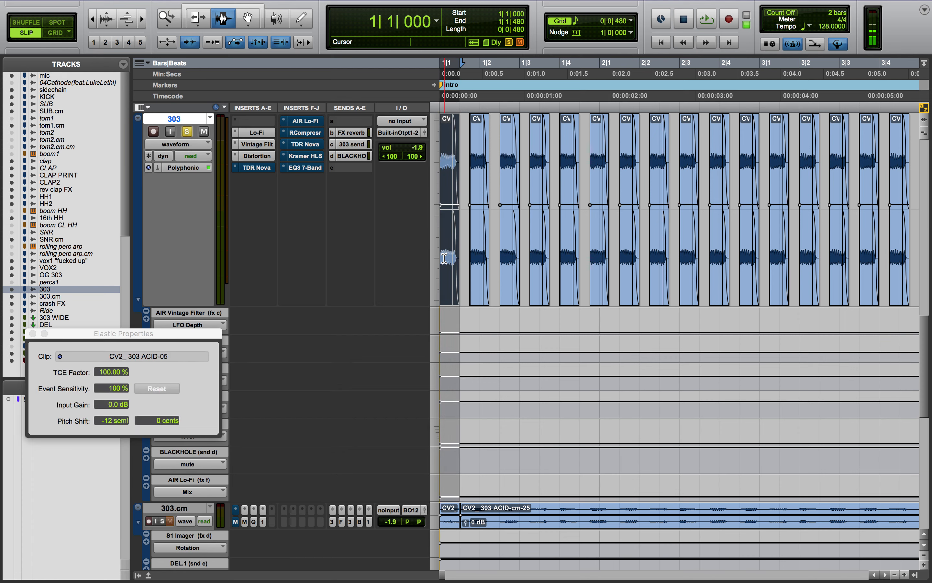
{"action": "key", "text": "t"}
{"action": "key", "text": "t"}
{"action": "key", "text": "t"}
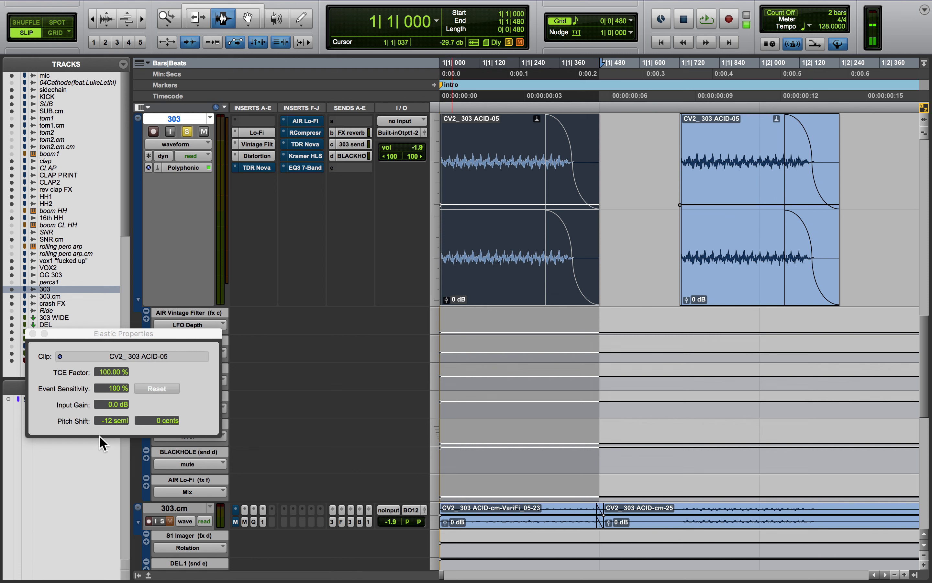
{"action": "left_click_drag", "start_coordinate": [144, 336], "coordinate": [302, 267]}
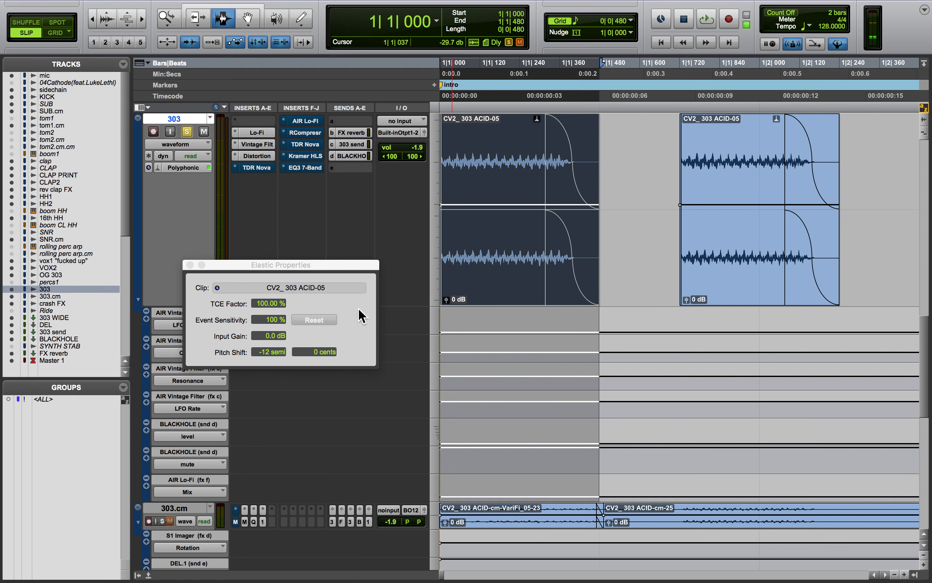
{"action": "left_click", "coordinate": [189, 266]}
Step: Bypass the Lo-Fi, Vintage Filter and Distortion inserts on the 303 track
{"action": "left_click", "coordinate": [258, 133], "text": "ctrl+super"}
{"action": "left_click", "coordinate": [264, 144], "text": "ctrl+super"}
{"action": "left_click", "coordinate": [263, 155], "text": "ctrl+super"}
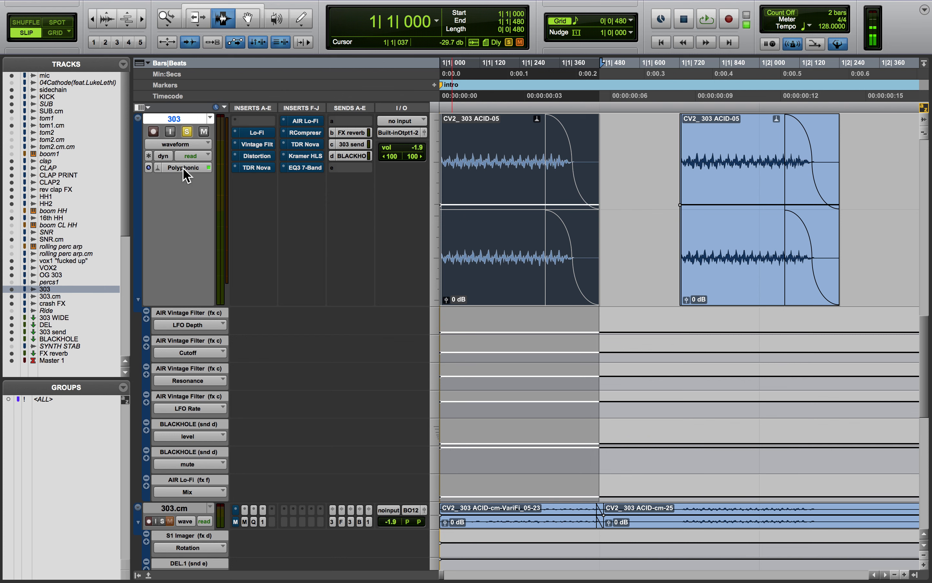
Step: Audition the soloed 303 track from the session start with its three inserts bypassed, and stop playback
{"action": "left_click", "coordinate": [446, 198]}
{"action": "key", "text": "space"}
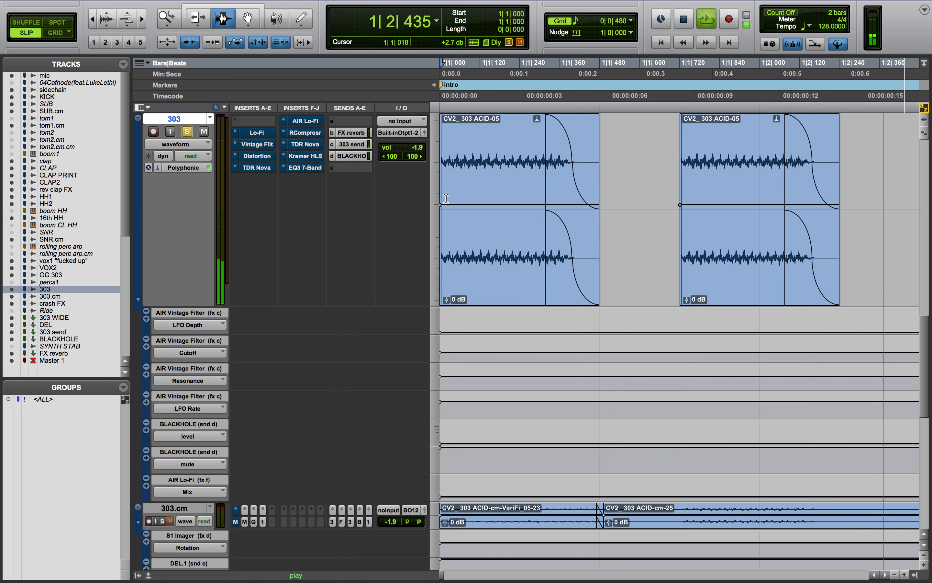
{"action": "key", "text": "r"}
{"action": "key", "text": "r"}
{"action": "key", "text": "r"}
{"action": "key", "text": "r"}
{"action": "key", "text": "r"}
{"action": "key", "text": "r"}
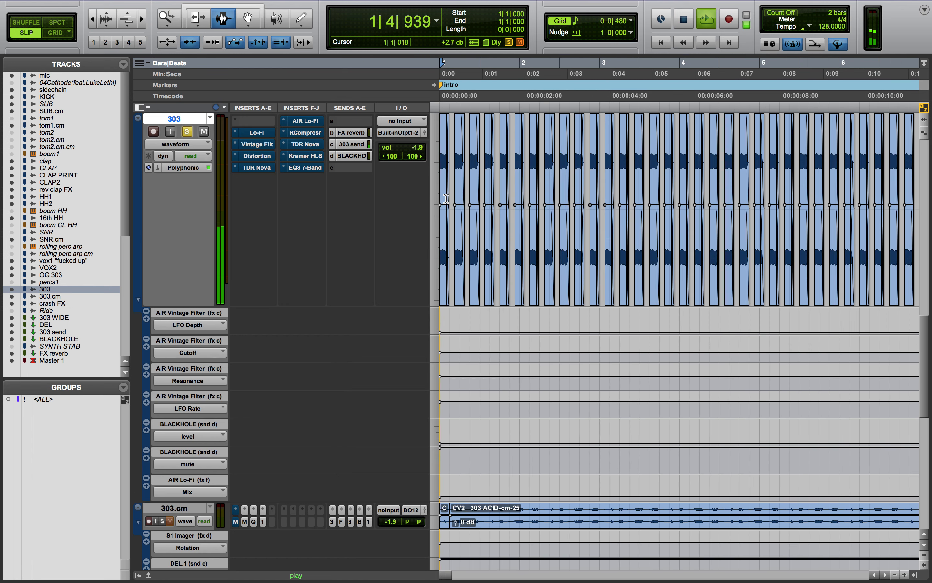
{"action": "key", "text": "r"}
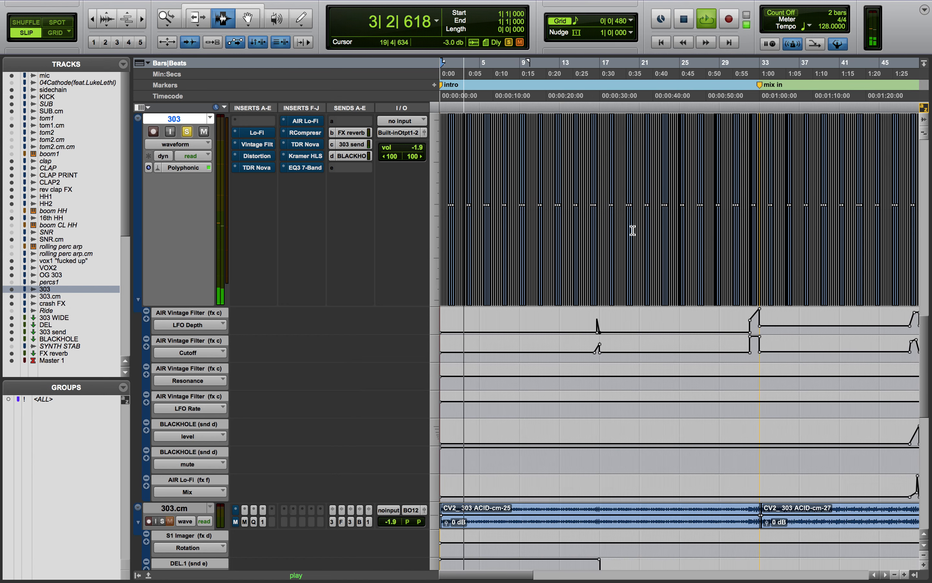
{"action": "key", "text": "space"}
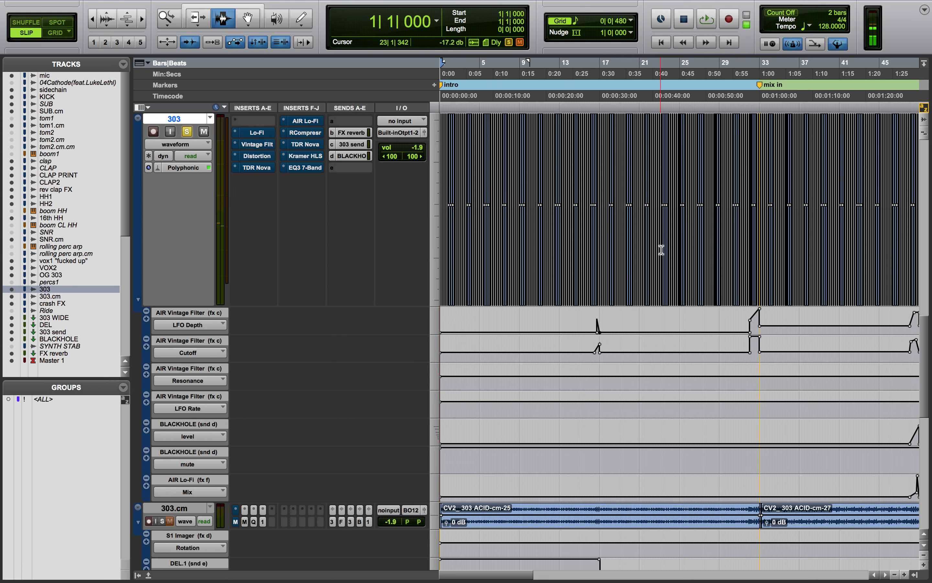
Step: Examine the 303 filter automation around the mix in marker and place the cursor at 31|3|288
{"action": "scroll", "coordinate": [661, 249], "scroll_direction": "right", "scroll_amount": 2}
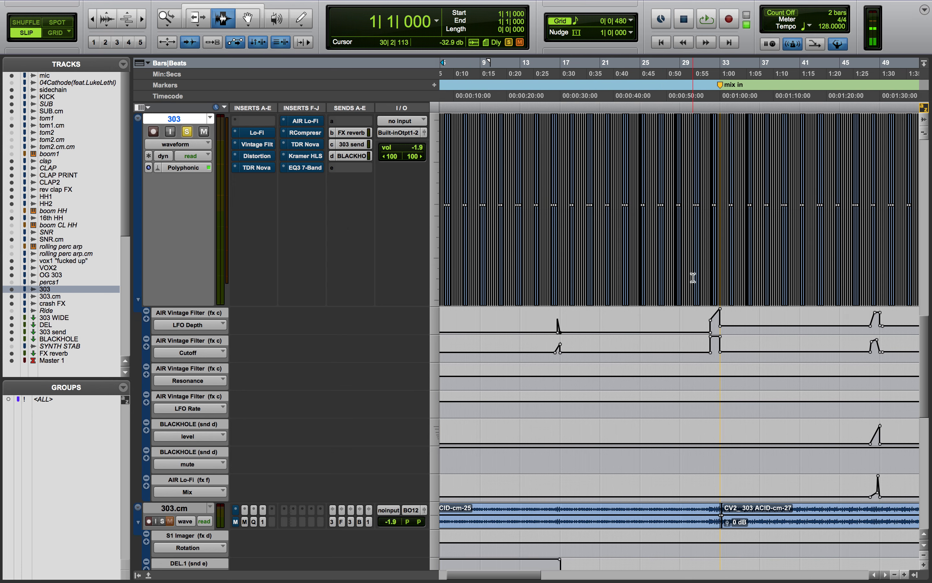
{"action": "scroll", "coordinate": [693, 278], "scroll_direction": "right", "scroll_amount": 2}
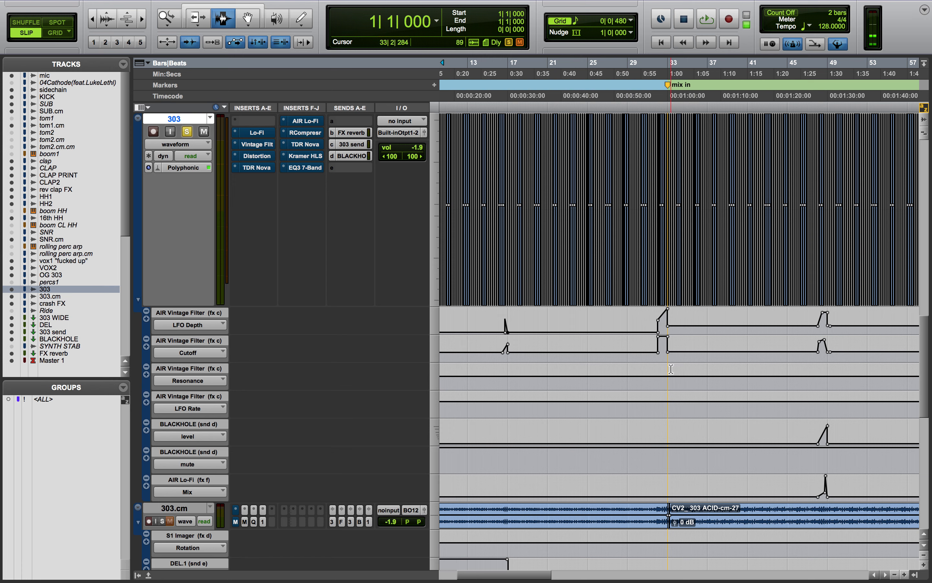
{"action": "left_click", "coordinate": [654, 336]}
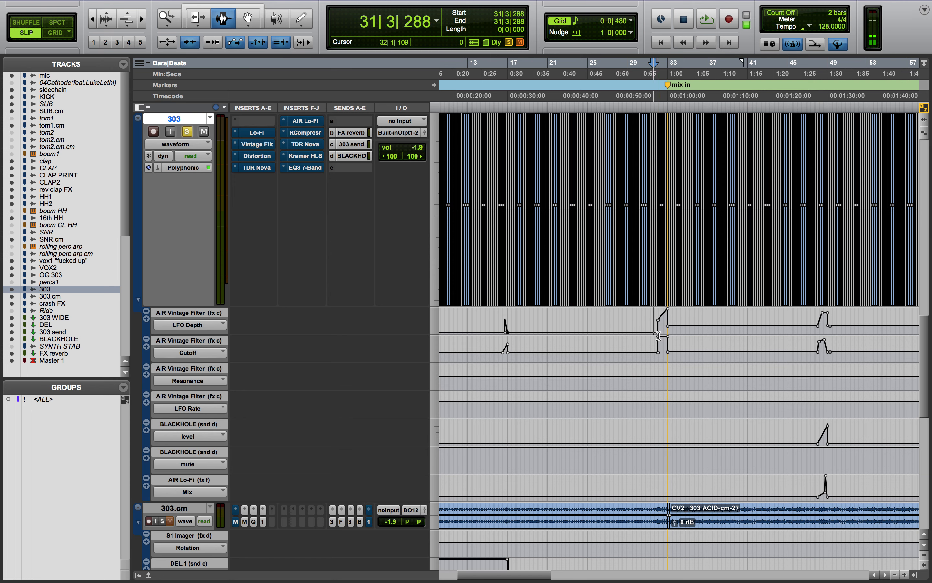
{"action": "scroll", "coordinate": [657, 336], "scroll_direction": "right", "scroll_amount": 2}
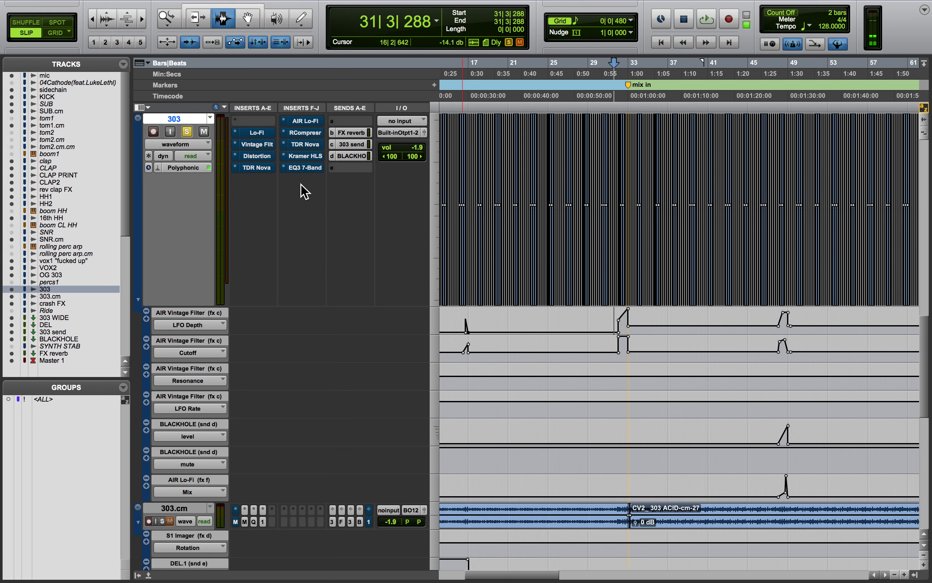
Step: View the Lo-Fi and AIR Vintage Filter settings on the 303 track and turn off the bypass on both
{"action": "left_click", "coordinate": [257, 133]}
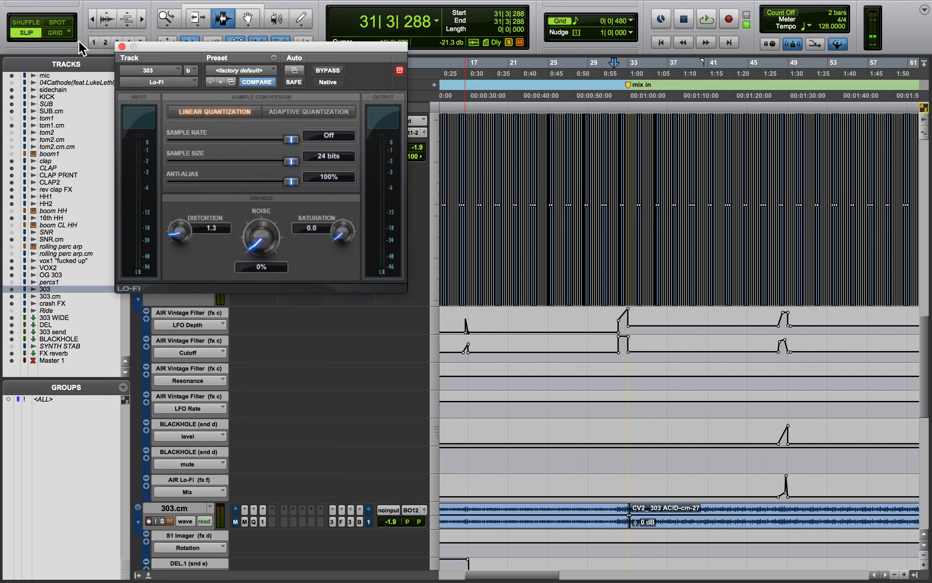
{"action": "left_click", "coordinate": [122, 46]}
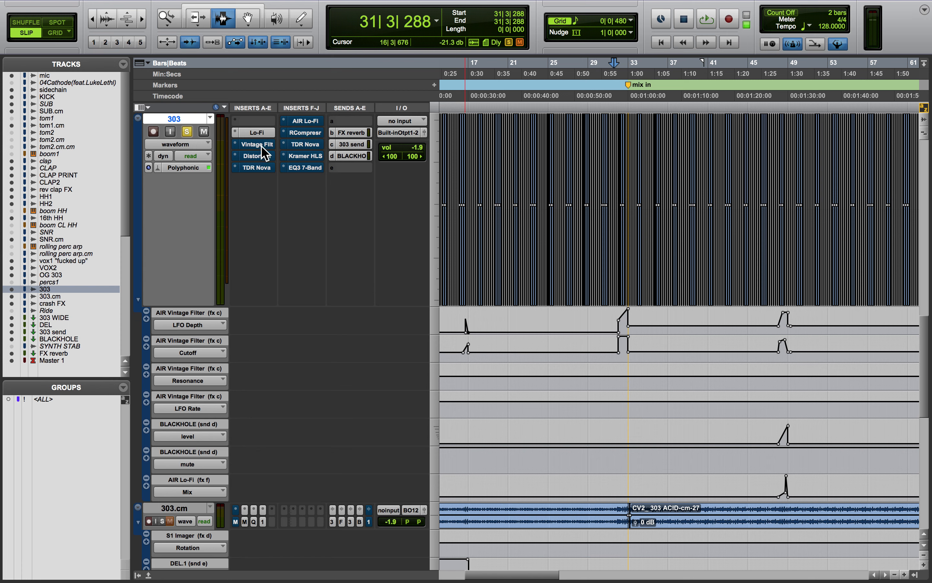
{"action": "left_click", "coordinate": [262, 146]}
{"action": "left_click", "coordinate": [316, 71]}
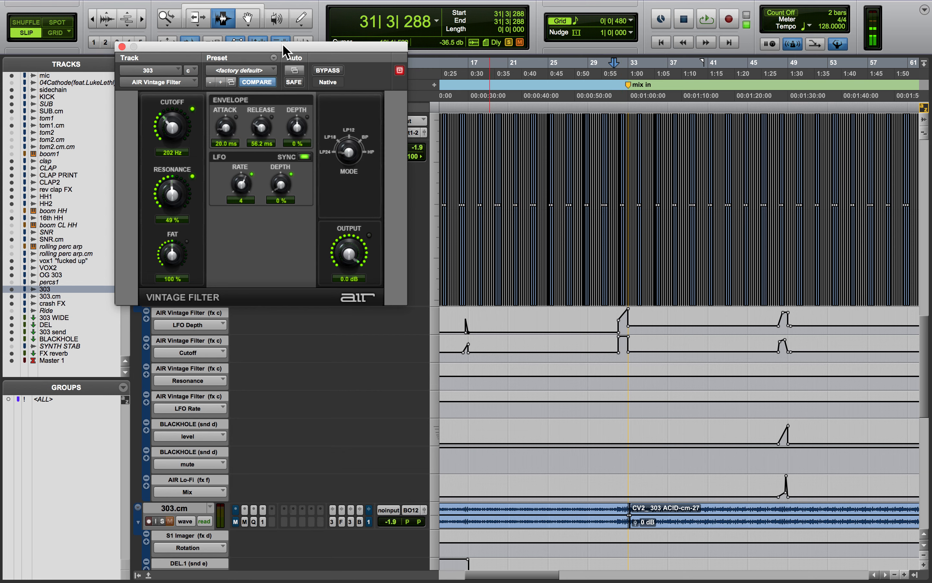
Step: Audition the soloed 303 track with the AIR Vintage Filter open, around the mix in marker and from 60|1|794, and stop playback
{"action": "left_click_drag", "start_coordinate": [285, 46], "coordinate": [312, 259]}
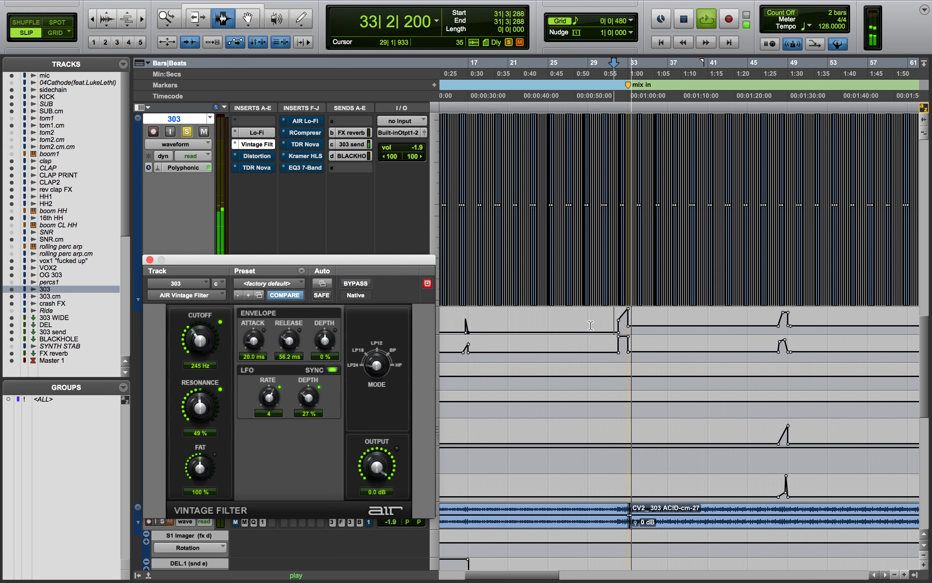
{"action": "scroll", "coordinate": [663, 328], "scroll_direction": "right", "scroll_amount": 2}
{"action": "scroll", "coordinate": [663, 328], "scroll_direction": "right", "scroll_amount": 6}
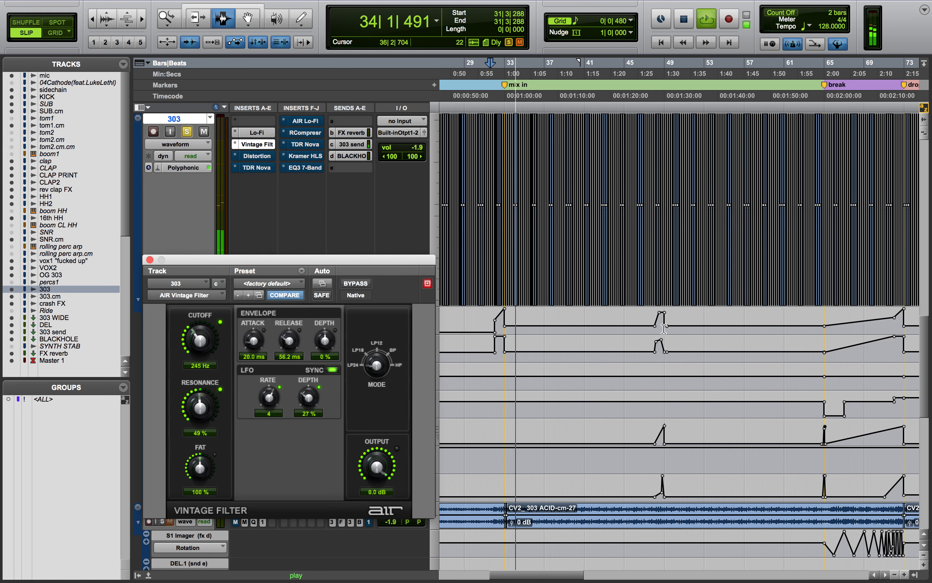
{"action": "left_click", "coordinate": [777, 329]}
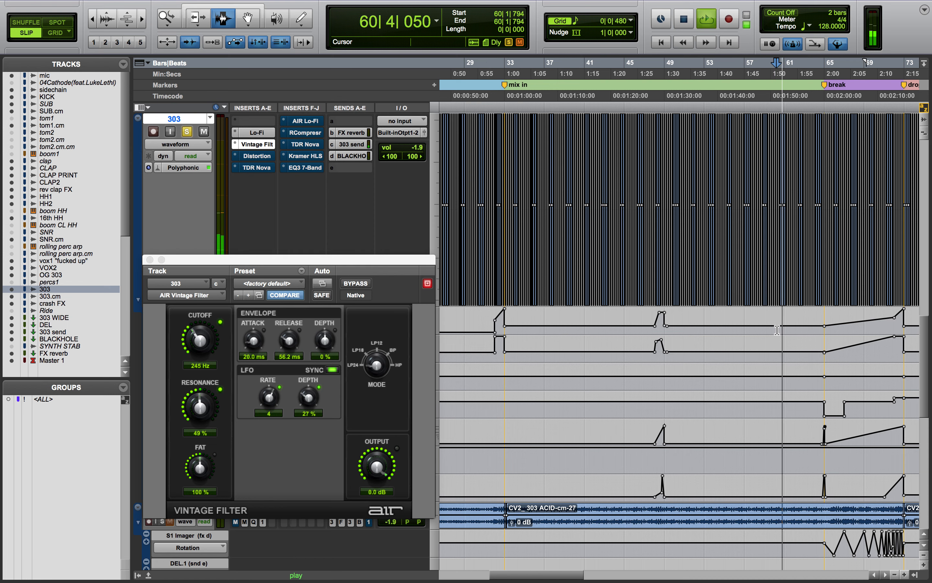
{"action": "key", "text": "space"}
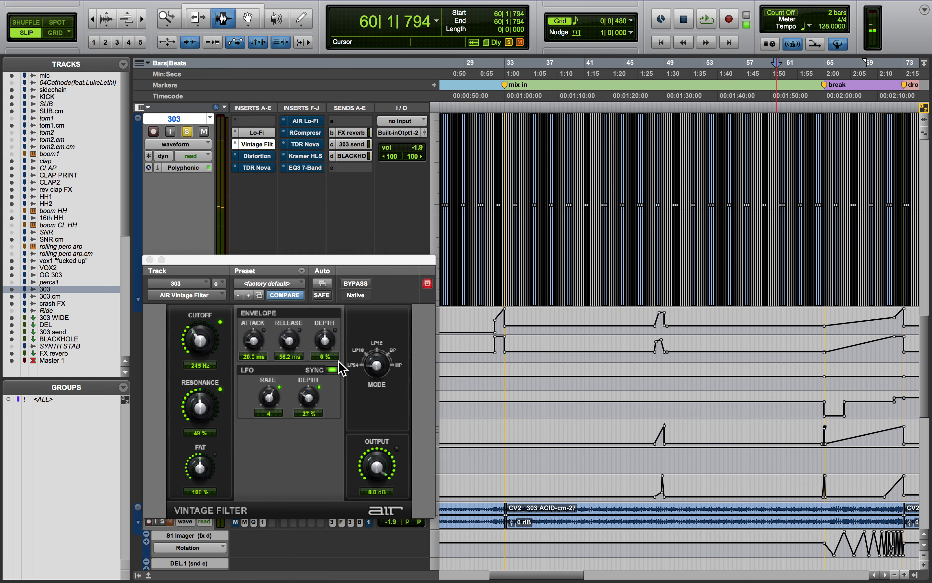
Step: Audition the 303 track from 87|1|094 in the drop section, stop playback and close the AIR Vintage Filter window
{"action": "scroll", "coordinate": [646, 319], "scroll_direction": "right", "scroll_amount": 18}
{"action": "left_click", "coordinate": [687, 327]}
{"action": "key", "text": "space"}
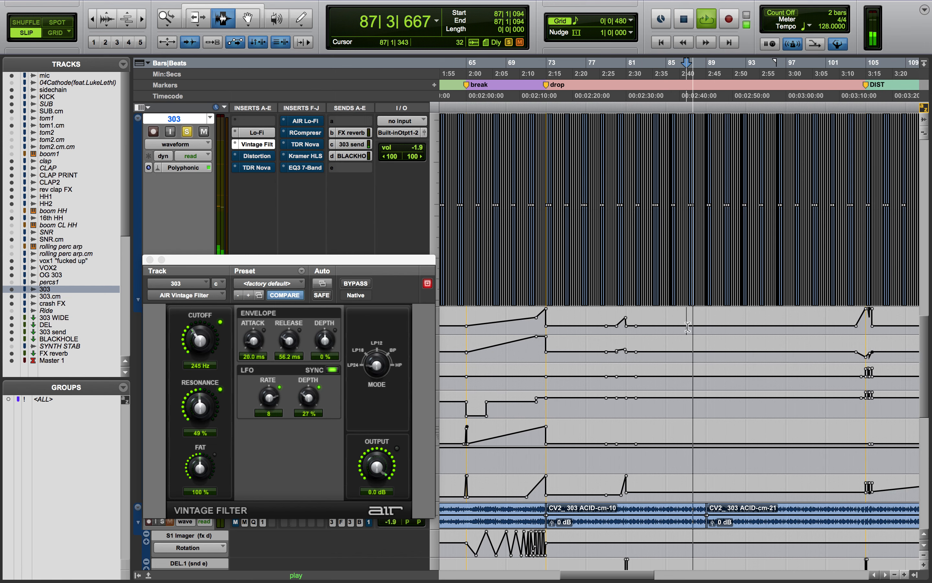
{"action": "key", "text": "space"}
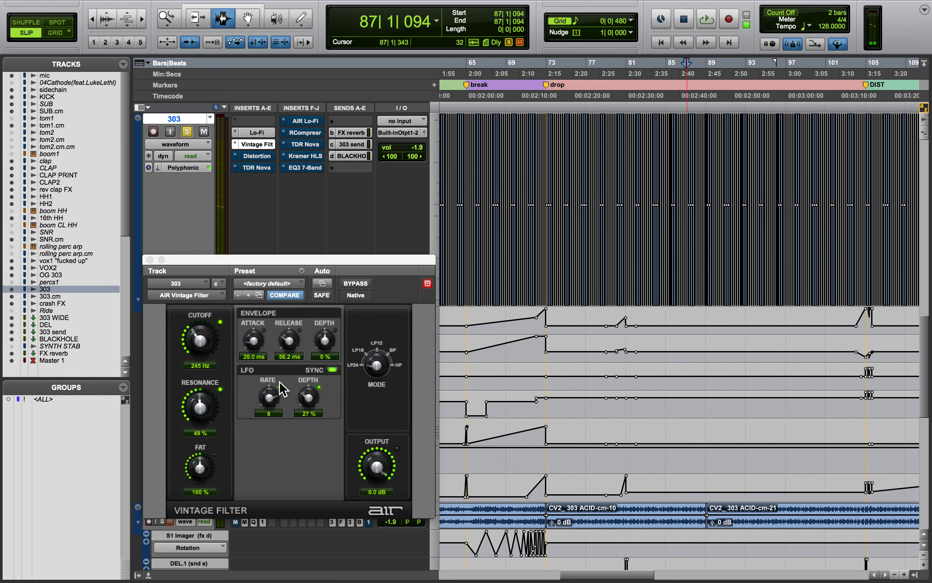
{"action": "left_click", "coordinate": [150, 260]}
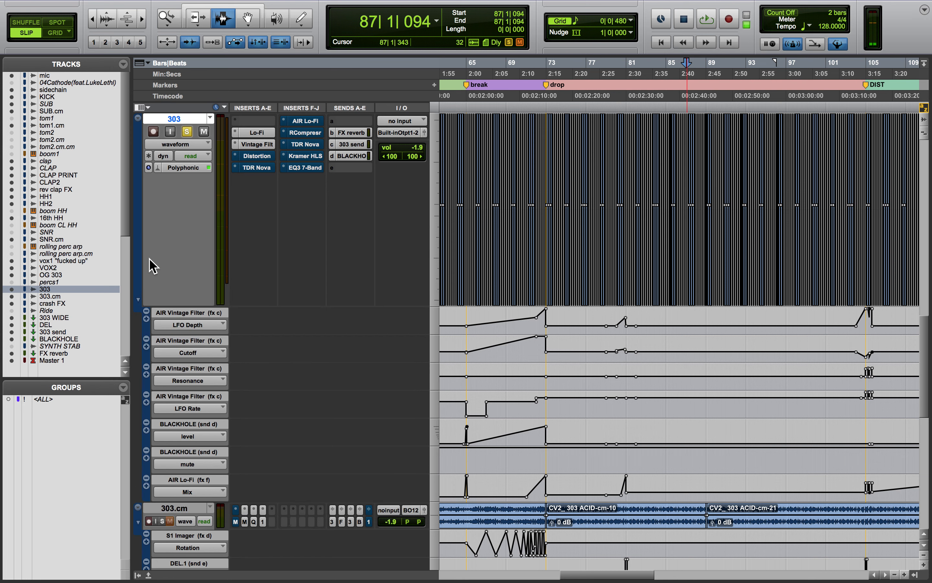
Step: Turn off the bypass on the 303 track's AIR Distortion insert and audition the sound twice from 87|1|094
{"action": "left_click", "coordinate": [257, 156]}
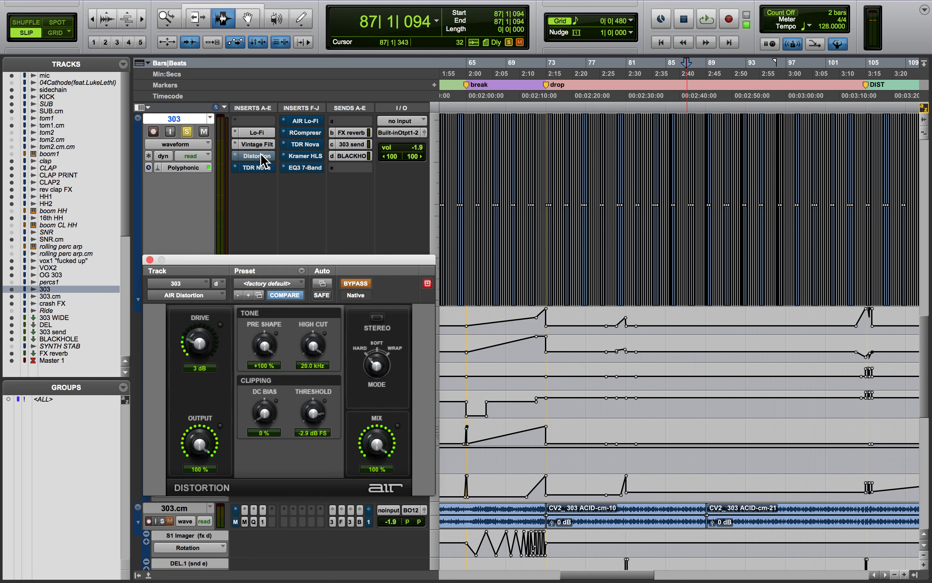
{"action": "left_click", "coordinate": [357, 284]}
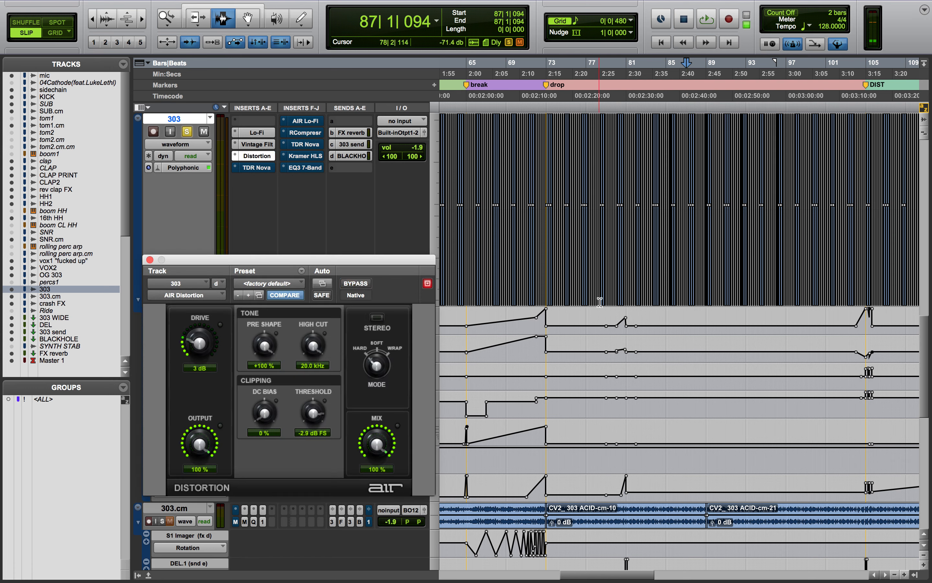
{"action": "key", "text": "space"}
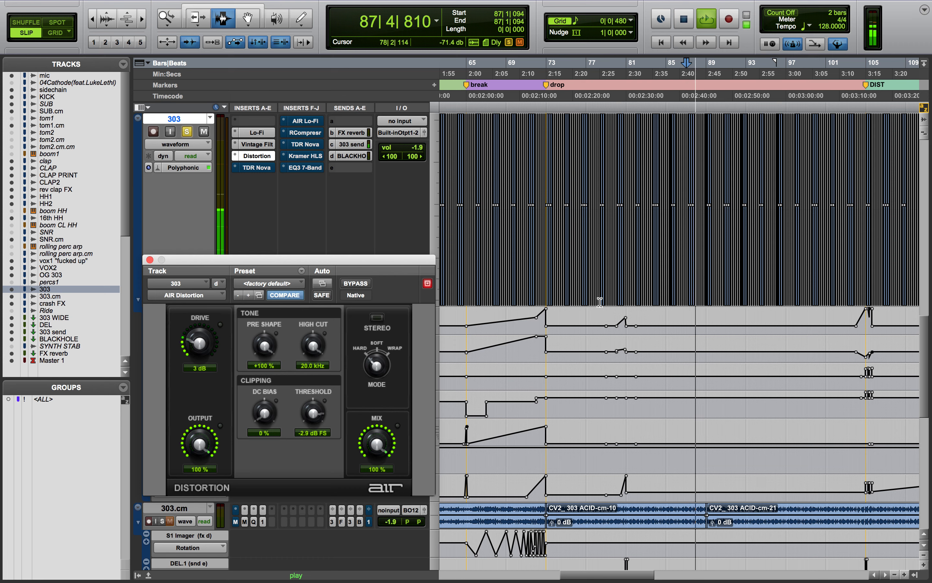
{"action": "key", "text": "space"}
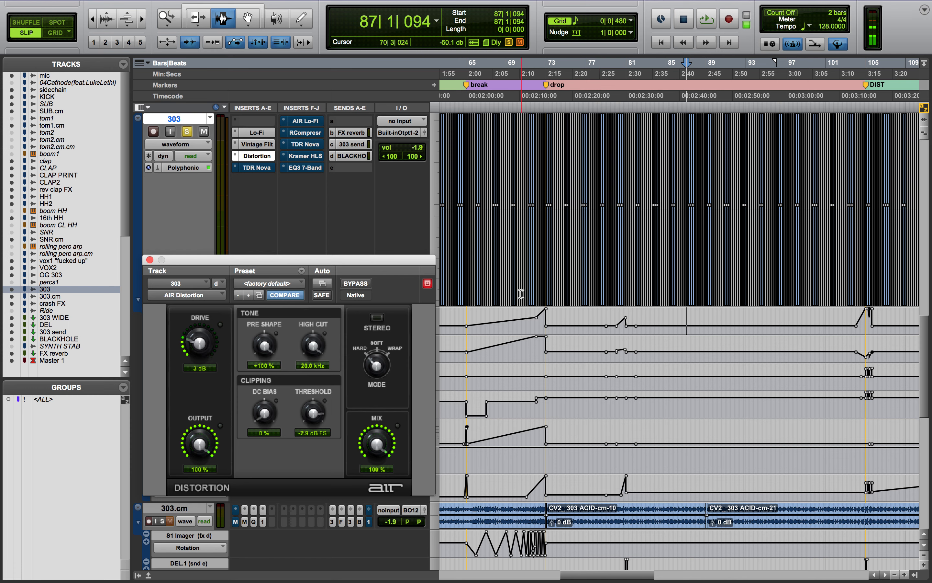
{"action": "key", "text": "space"}
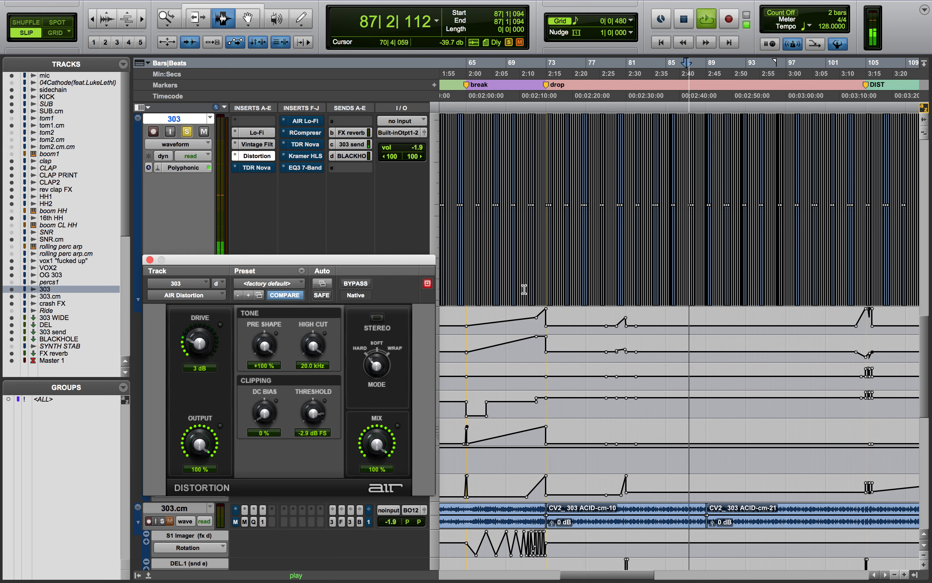
{"action": "key", "text": "space"}
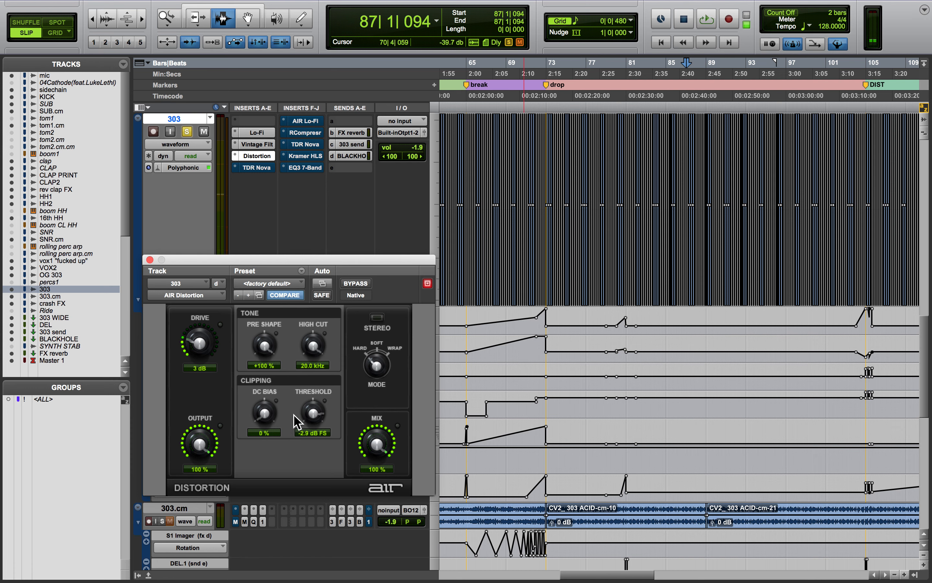
Step: View the TDR Nova equalizer below Distortion on the 303 track, turn off its bypass and close its window
{"action": "left_click", "coordinate": [266, 172]}
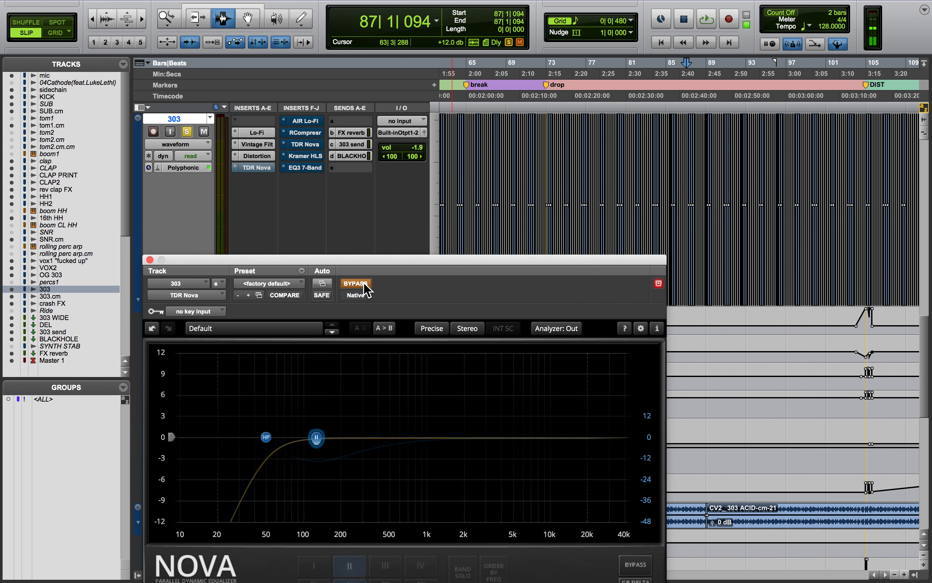
{"action": "left_click_drag", "start_coordinate": [368, 260], "coordinate": [369, 109]}
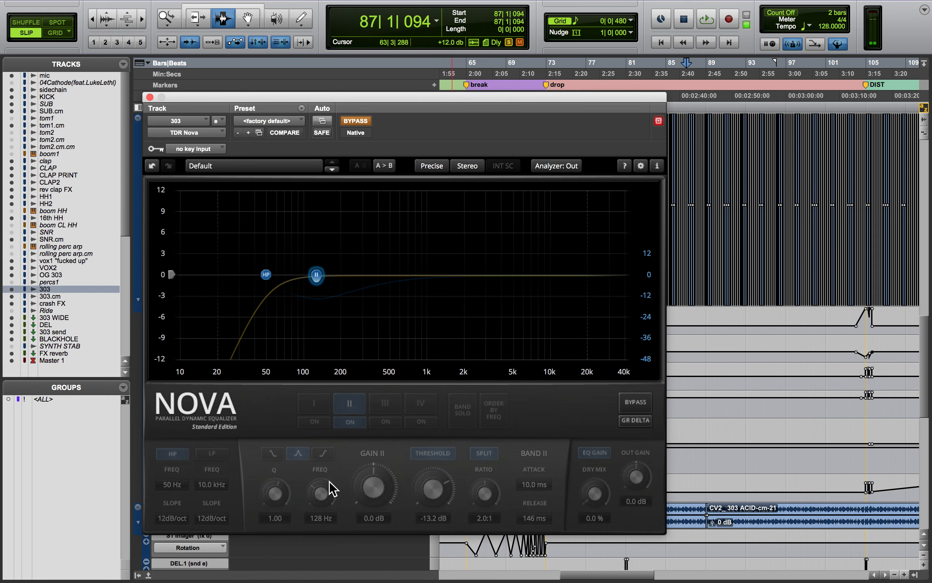
{"action": "left_click", "coordinate": [358, 124]}
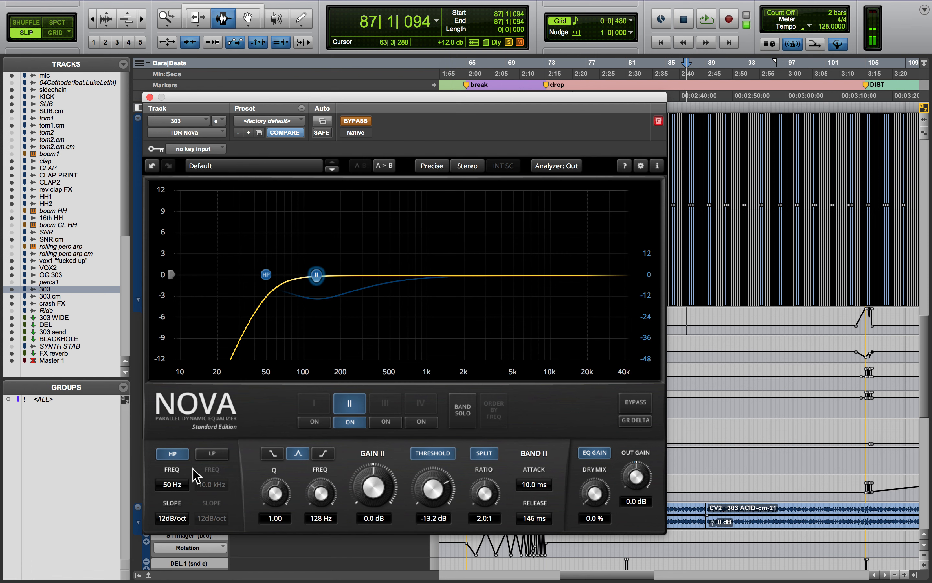
{"action": "left_click_drag", "start_coordinate": [355, 99], "coordinate": [311, 76]}
{"action": "left_click", "coordinate": [356, 191]}
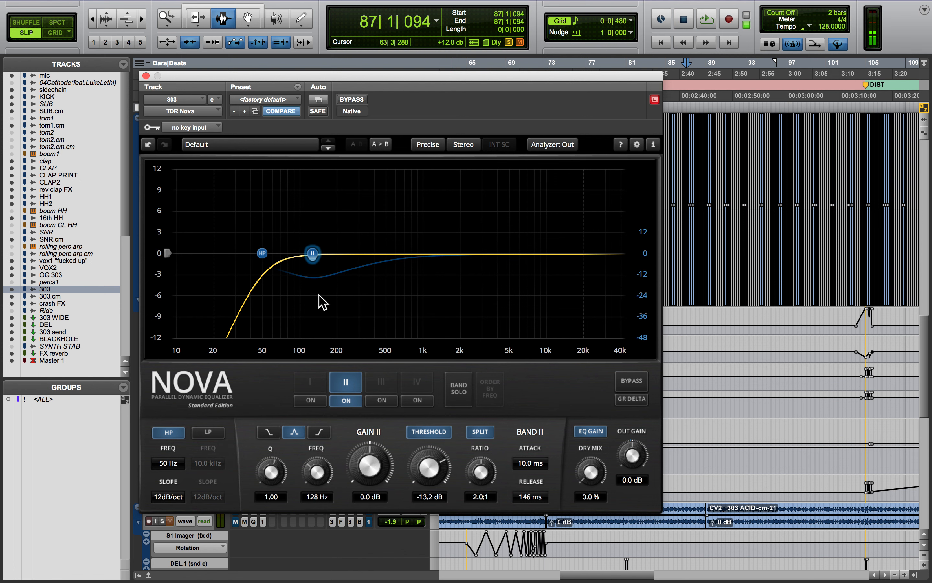
{"action": "left_click", "coordinate": [146, 75]}
Step: Turn off the bypass on the 303 track's AIR Lo-Fi insert and audition it from 87|1|094
{"action": "left_click", "coordinate": [304, 121]}
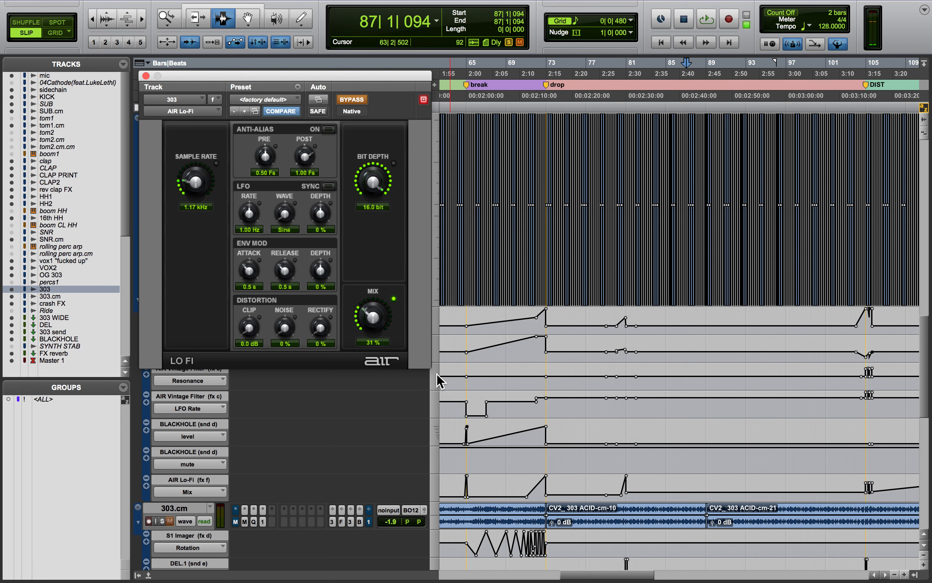
{"action": "left_click", "coordinate": [362, 102]}
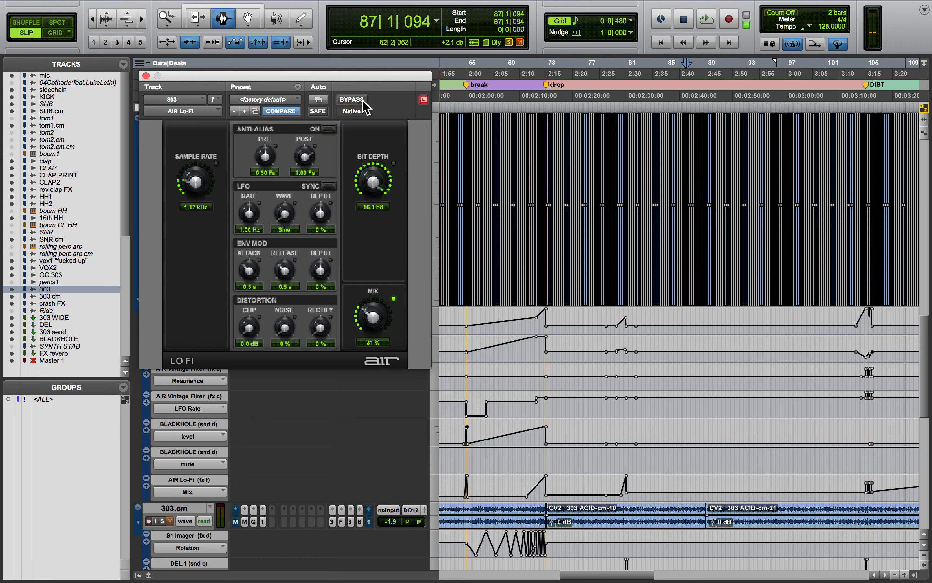
{"action": "key", "text": "space"}
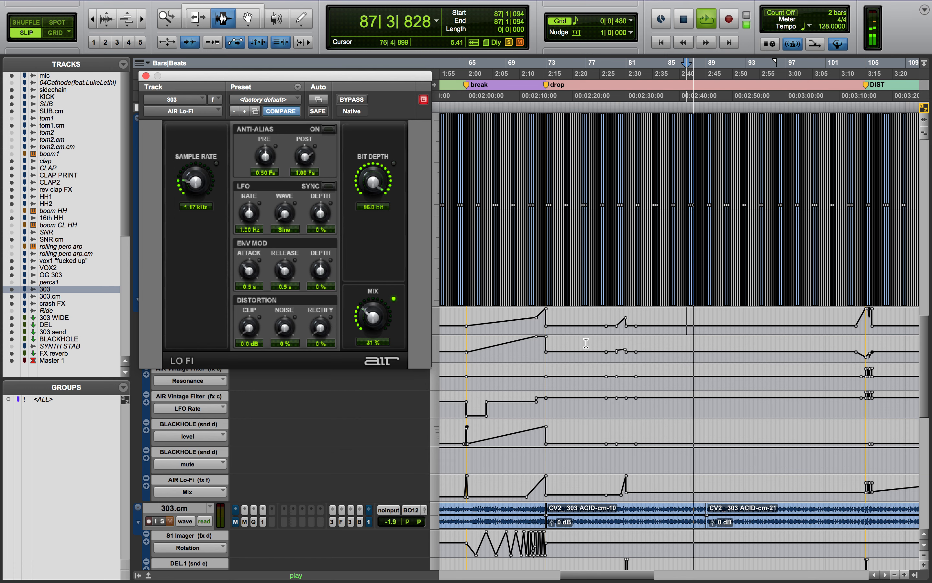
{"action": "scroll", "coordinate": [586, 343], "scroll_direction": "left", "scroll_amount": 3}
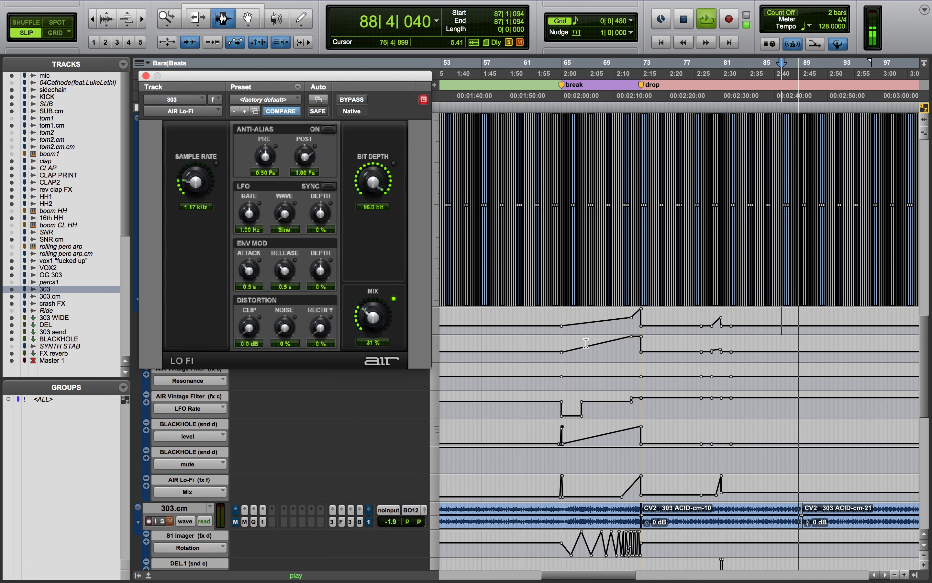
{"action": "key", "text": "space"}
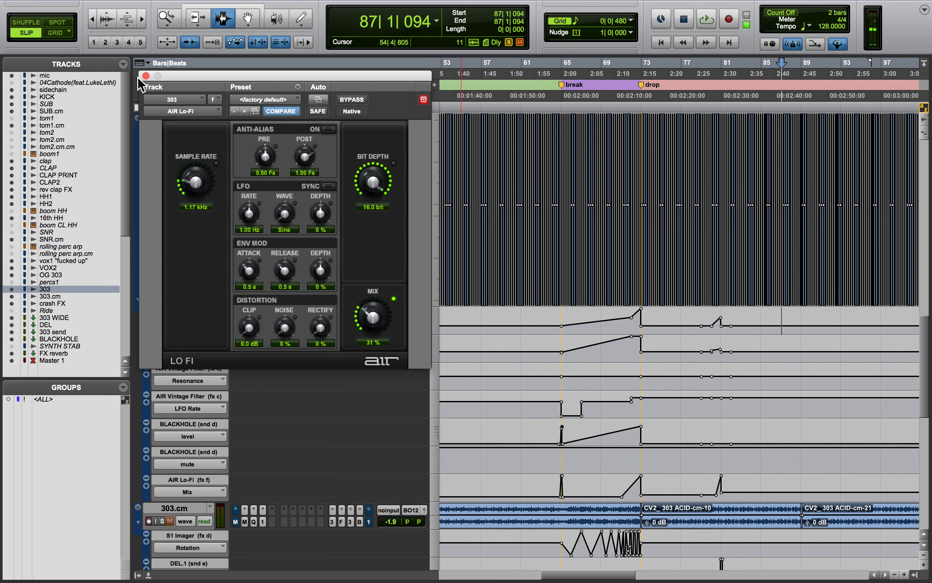
Step: Audition the AIR Lo-Fi mix automation from 64|4|463 at the break marker, stop playback and close the plug-in window
{"action": "left_click", "coordinate": [560, 414]}
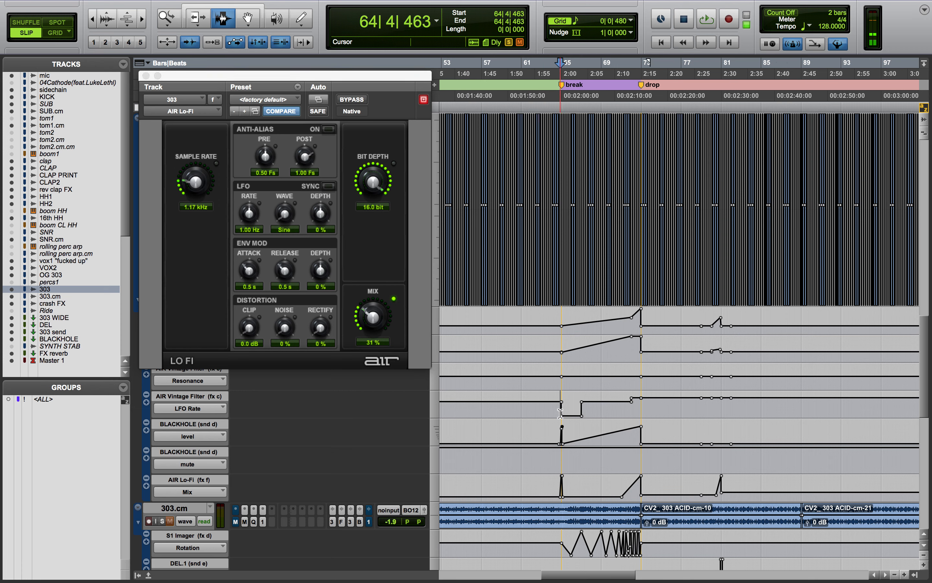
{"action": "key", "text": "space"}
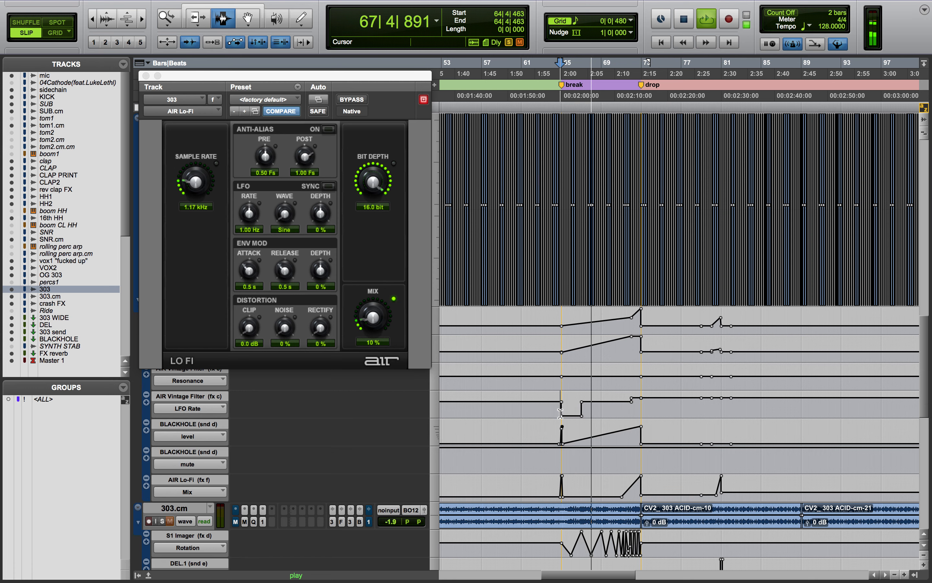
{"action": "key", "text": "space"}
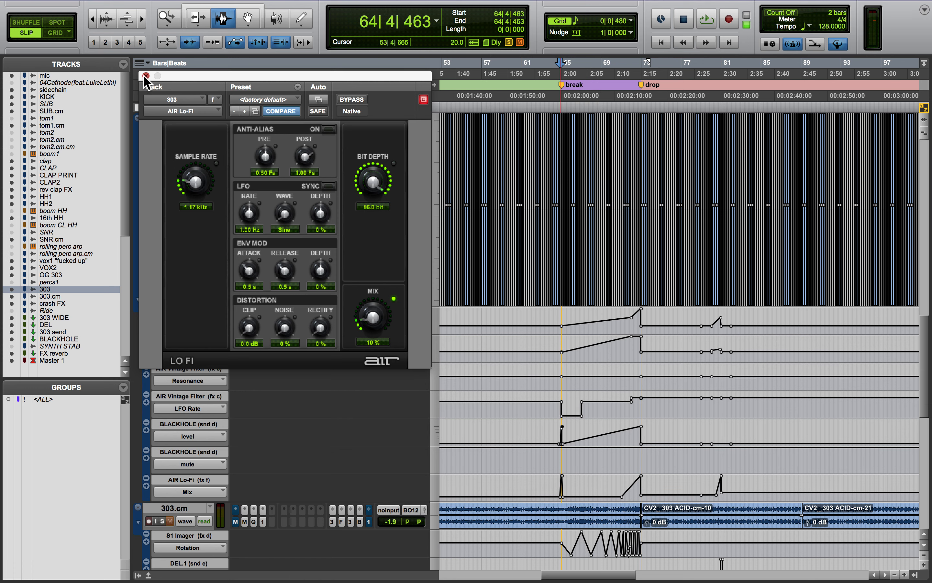
{"action": "left_click", "coordinate": [146, 75]}
Step: Place the cursor at 103|4|448 just before the DIST marker and turn off the bypass on the 303 track's RCompressor
{"action": "key", "text": "super+bracketleft"}
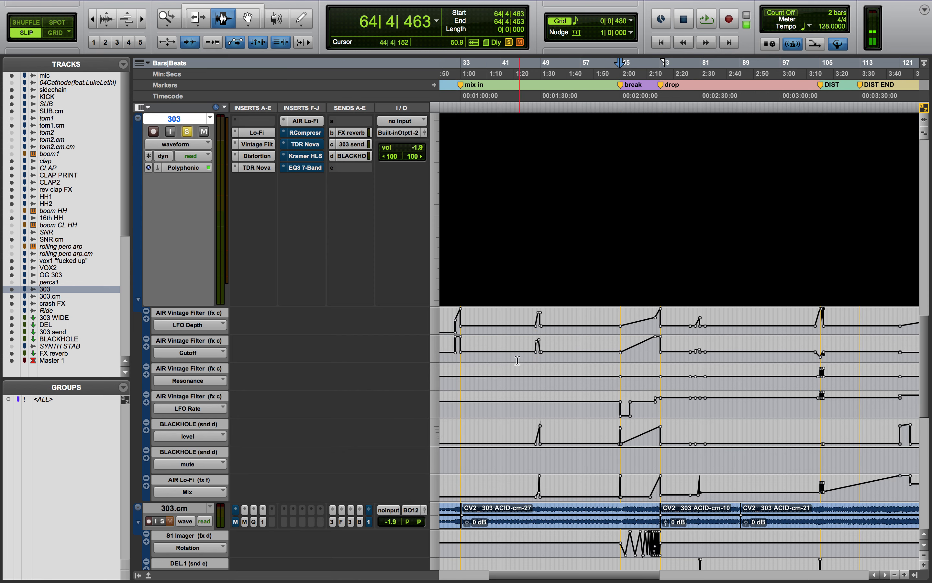
{"action": "left_click", "coordinate": [815, 379]}
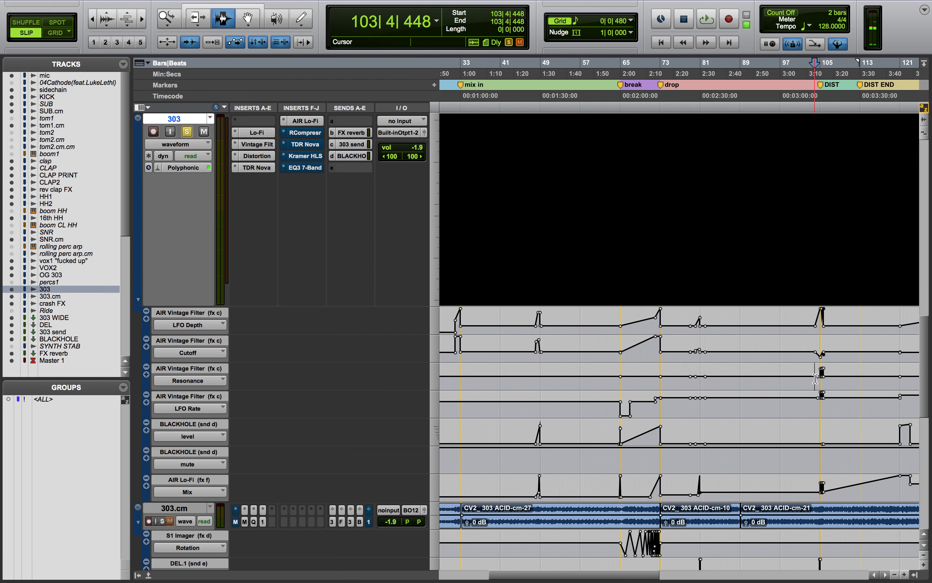
{"action": "left_click", "coordinate": [317, 133]}
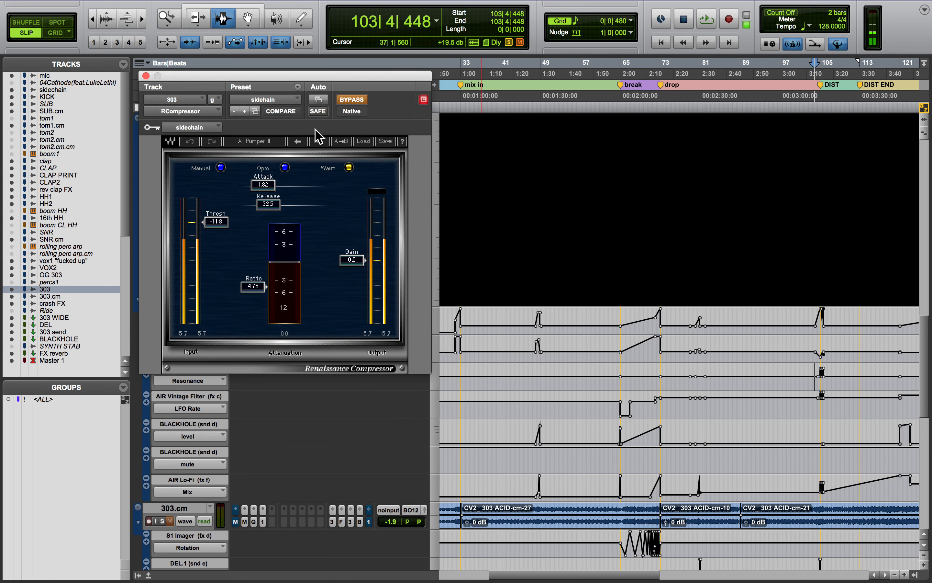
{"action": "left_click", "coordinate": [349, 99]}
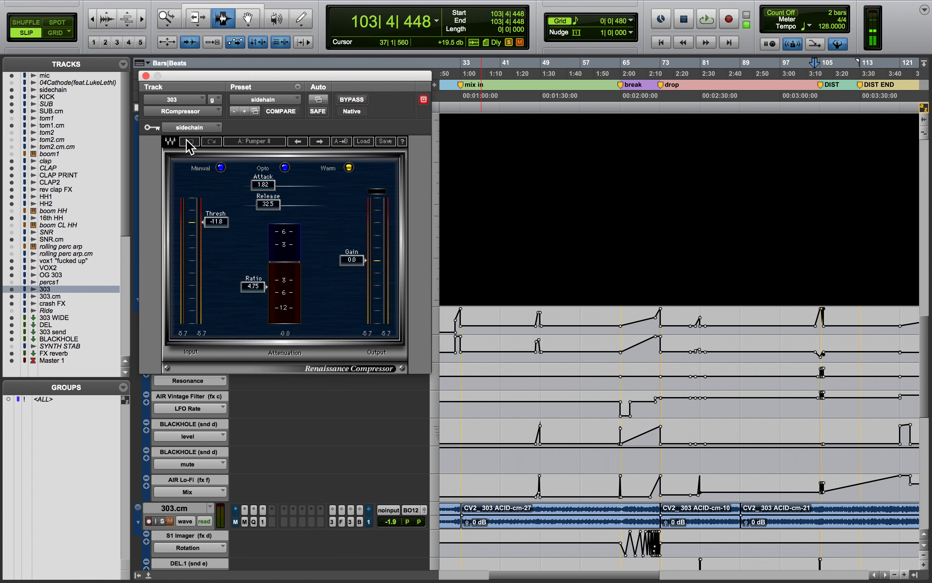
{"action": "left_click", "coordinate": [146, 76]}
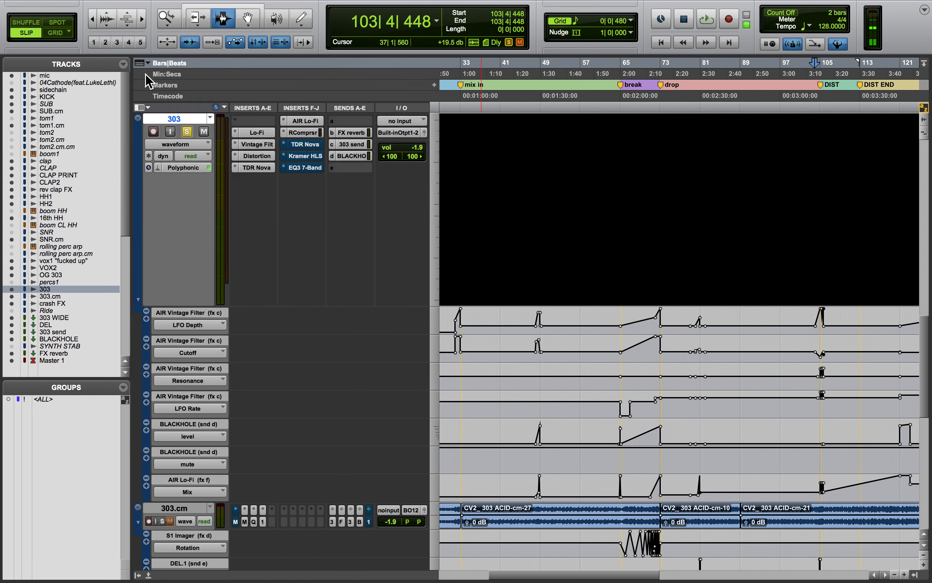
Step: Turn off the bypass on the TDR Nova below RCompressor while playing from 103|4|448, dismiss the CPU alert and close the plug-in window
{"action": "left_click", "coordinate": [318, 146]}
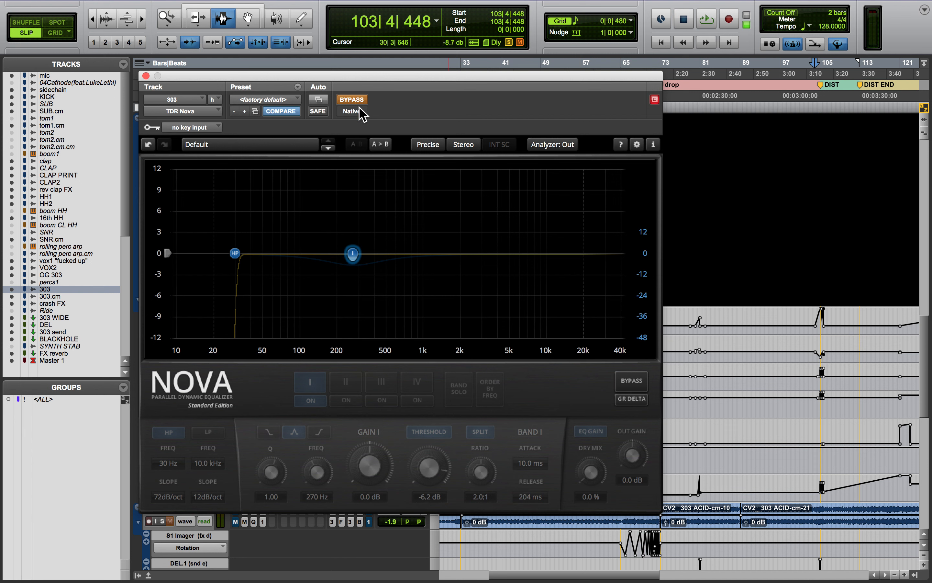
{"action": "key", "text": "space"}
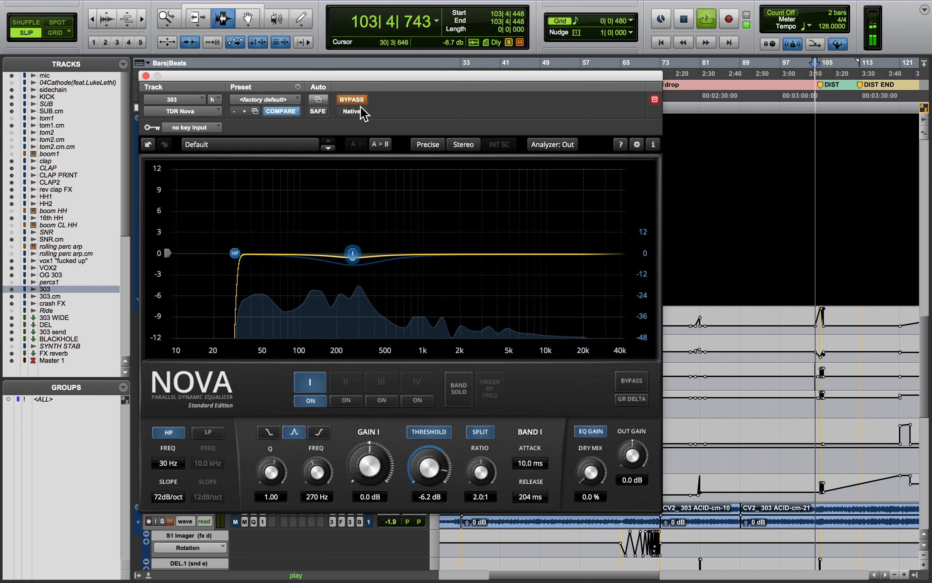
{"action": "left_click", "coordinate": [361, 101]}
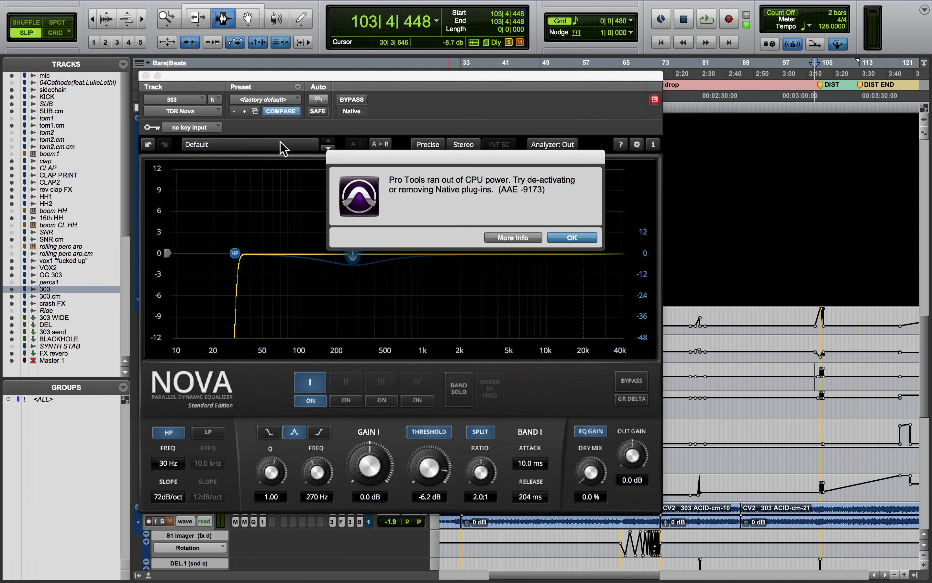
{"action": "left_click", "coordinate": [566, 239]}
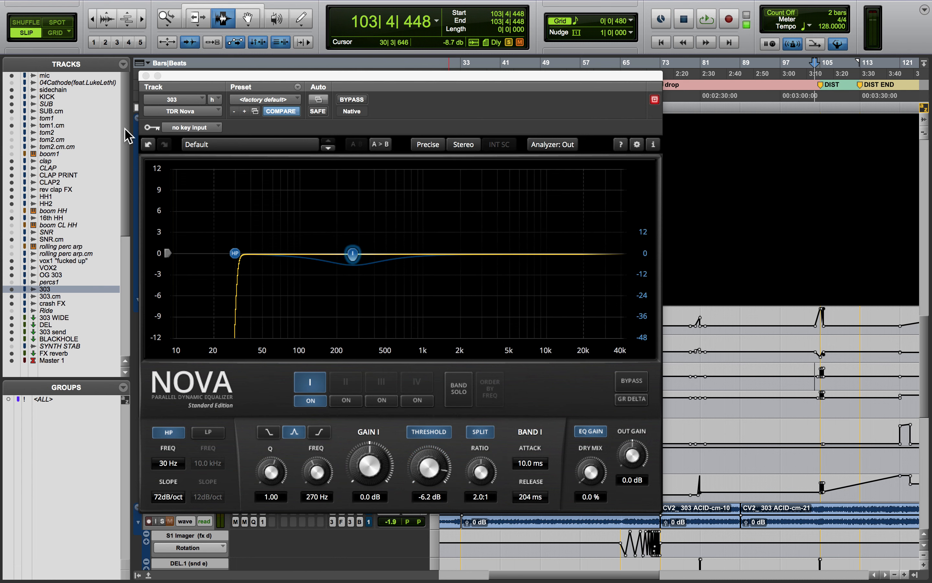
{"action": "left_click", "coordinate": [145, 76]}
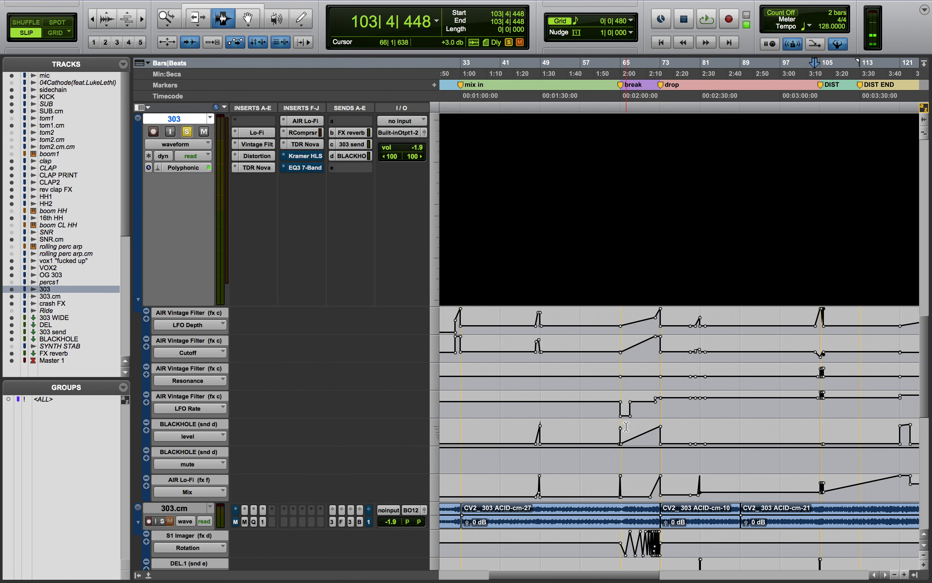
Step: Place the cursor at 72|3|055 just before the drop marker and enlarge the 303 track's waveform display
{"action": "left_click", "coordinate": [659, 443]}
{"action": "key", "text": "super+bracketright"}
{"action": "key", "text": "super+bracketright"}
{"action": "key", "text": "super+bracketright"}
{"action": "key", "text": "super+bracketright"}
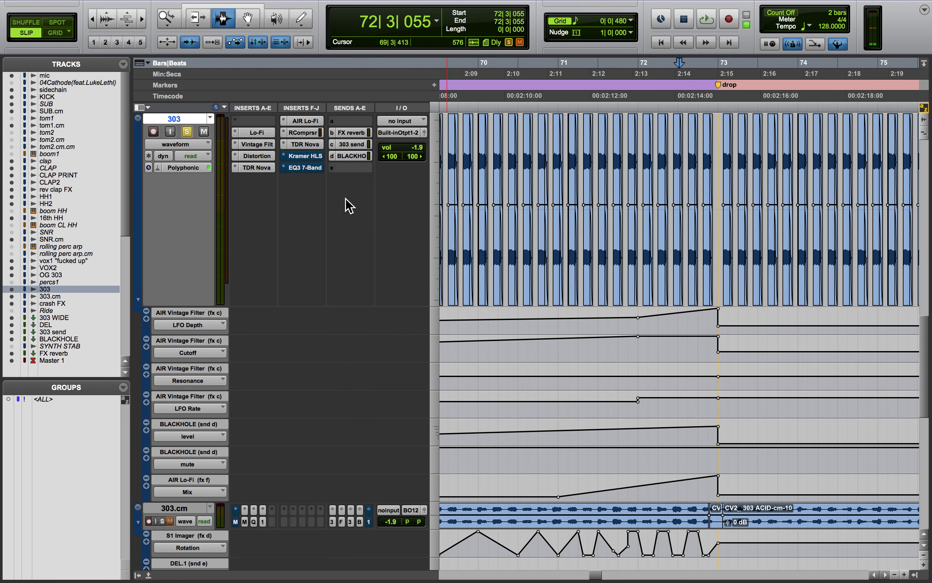
Step: Turn off the bypass on the 303 track's Kramer HLS and check its Bass and Mid gain knobs before closing the plug-in window
{"action": "left_click", "coordinate": [309, 156]}
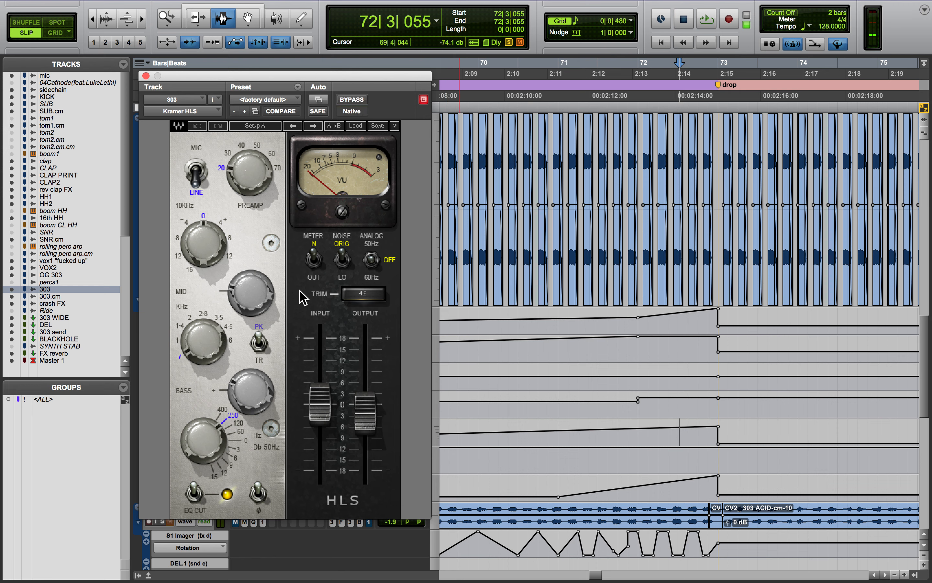
{"action": "left_click", "coordinate": [243, 393]}
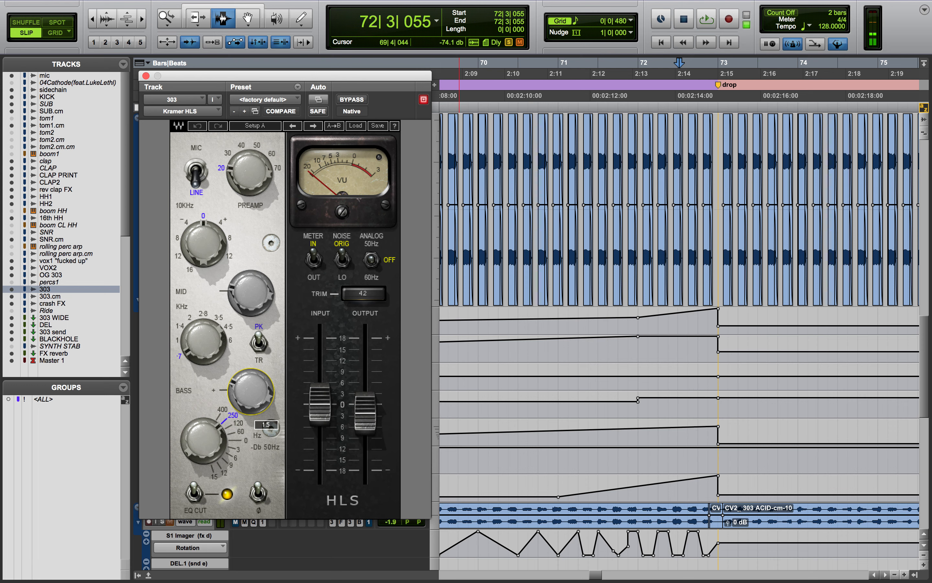
{"action": "left_click", "coordinate": [248, 298]}
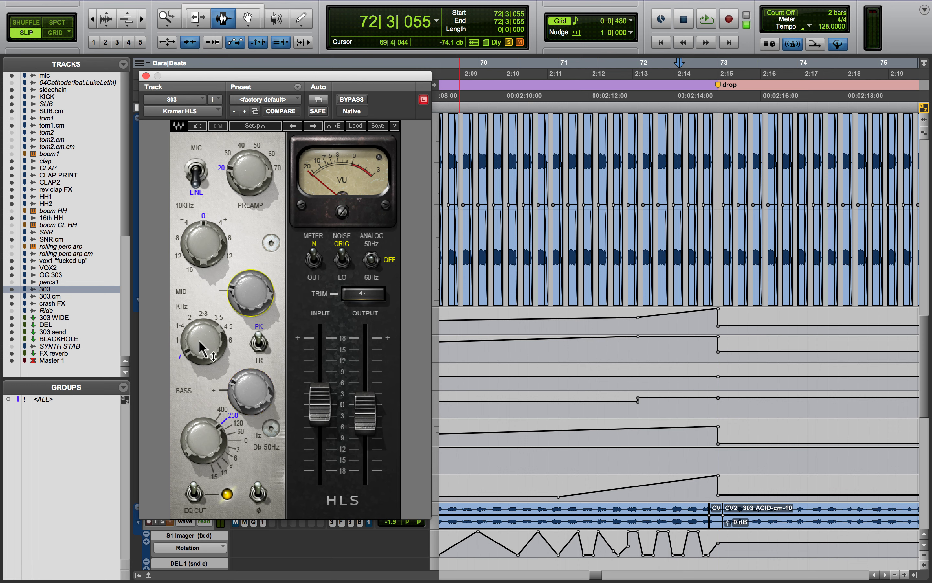
{"action": "left_click", "coordinate": [145, 75]}
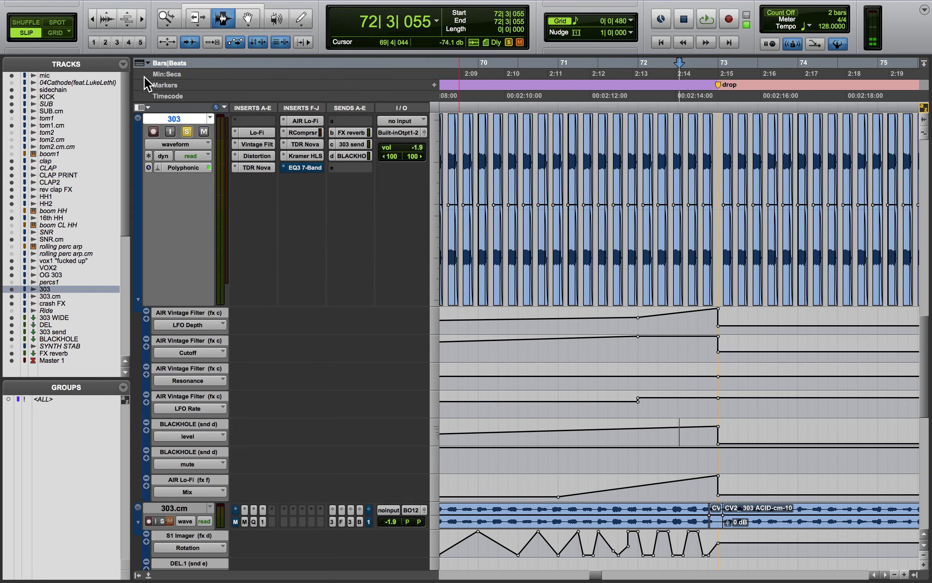
Step: Turn off the bypass on the 303 track's EQ3 7-Band and close the plug-in window
{"action": "left_click", "coordinate": [316, 168]}
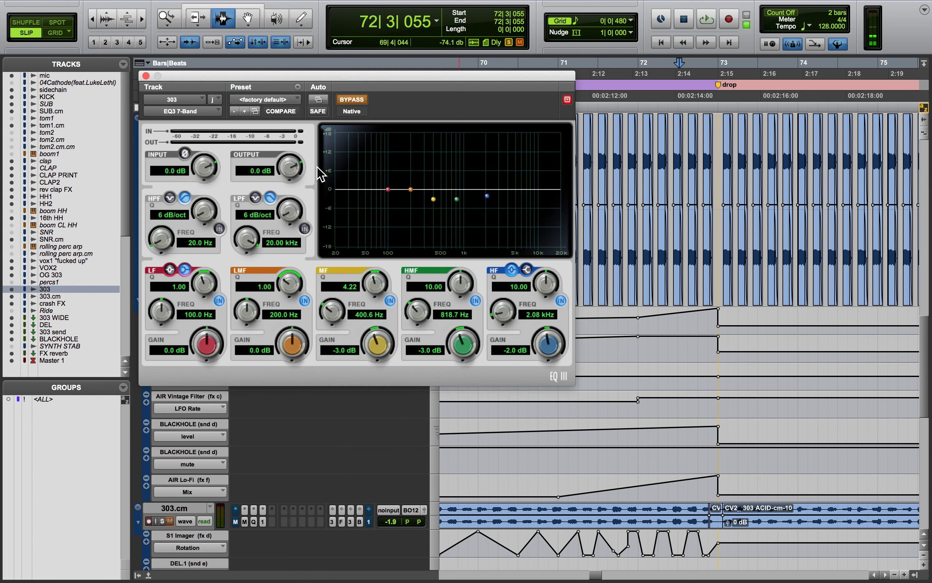
{"action": "left_click", "coordinate": [350, 100]}
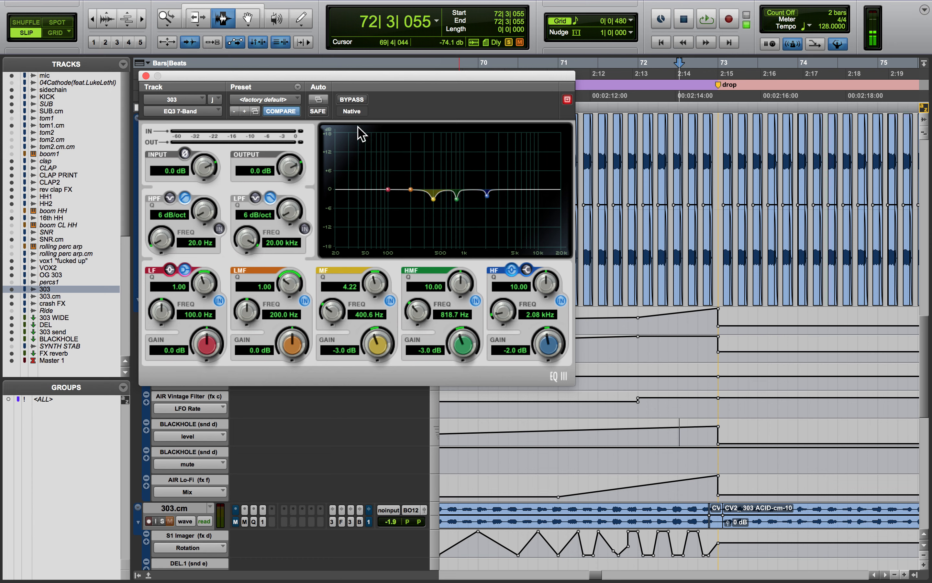
{"action": "left_click", "coordinate": [145, 75]}
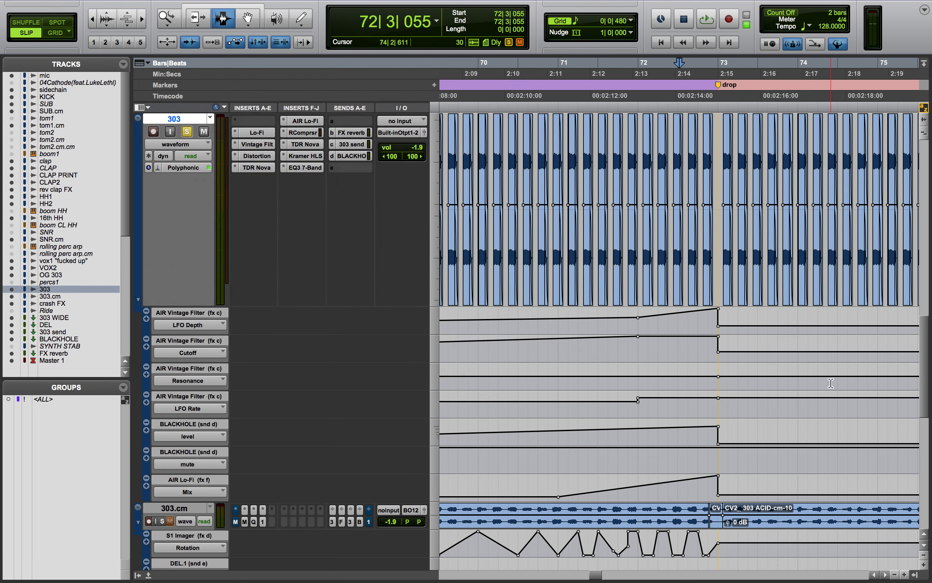
Step: Audition the 303 track from 104|2|954 through the start of the DIST section and stop playback
{"action": "key", "text": "t"}
{"action": "key", "text": "t"}
{"action": "scroll", "coordinate": [721, 392], "scroll_direction": "right", "scroll_amount": 8}
{"action": "key", "text": "r"}
{"action": "key", "text": "r"}
{"action": "key", "text": "r"}
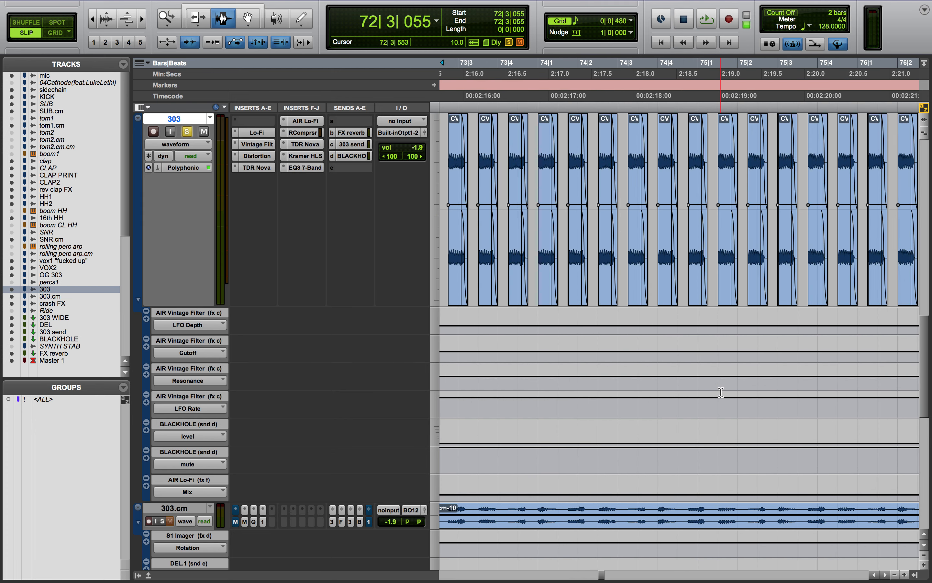
{"action": "scroll", "coordinate": [721, 392], "scroll_direction": "right", "scroll_amount": 10}
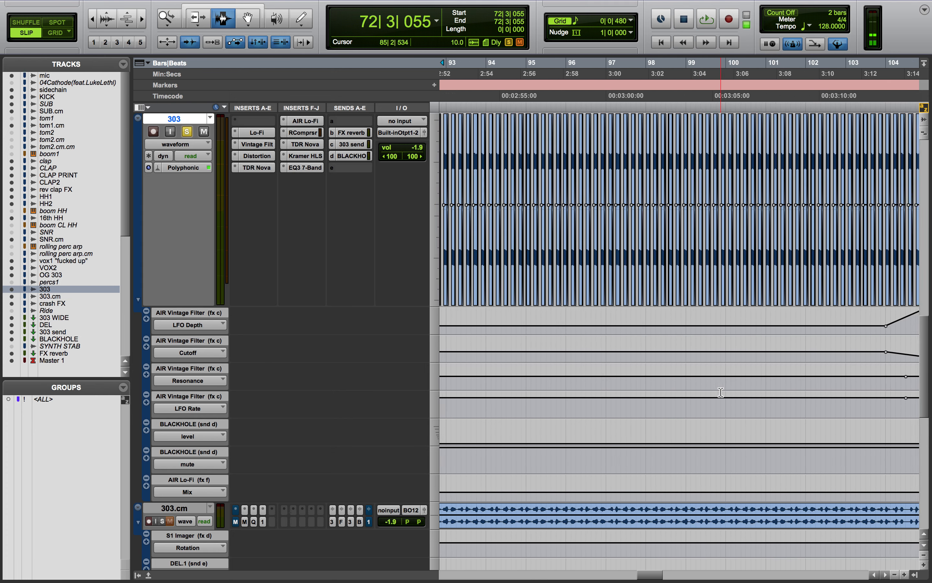
{"action": "left_click", "coordinate": [719, 392]}
{"action": "key", "text": "t"}
{"action": "key", "text": "t"}
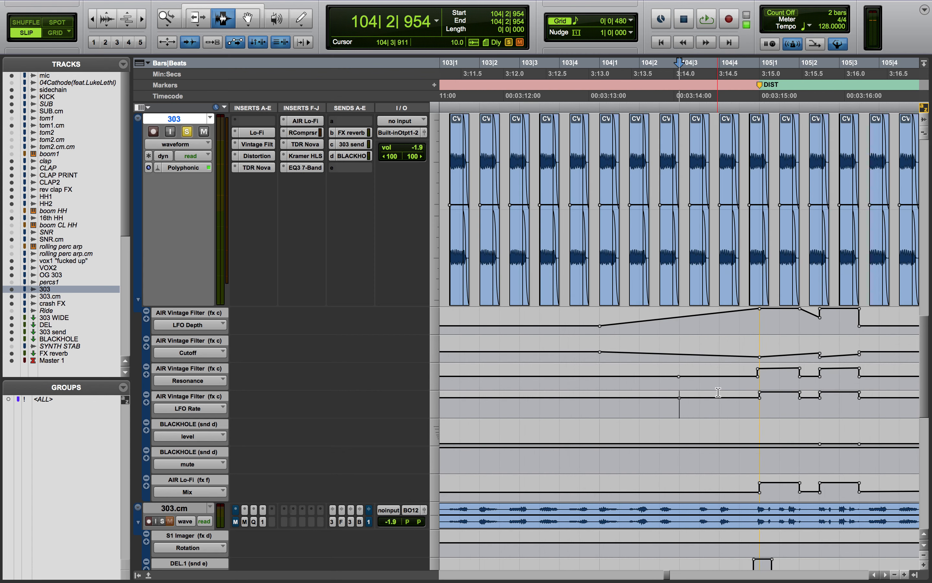
{"action": "key", "text": "space"}
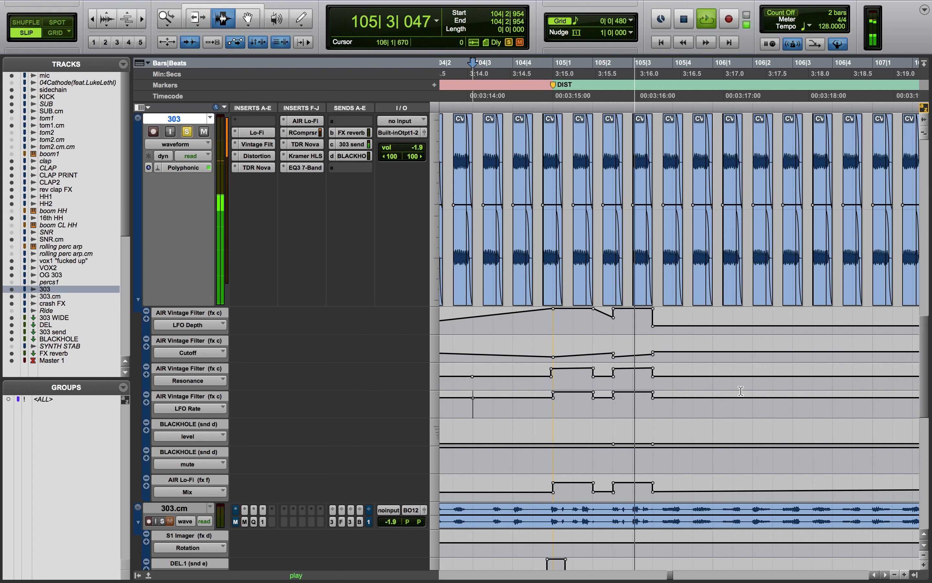
{"action": "key", "text": "space"}
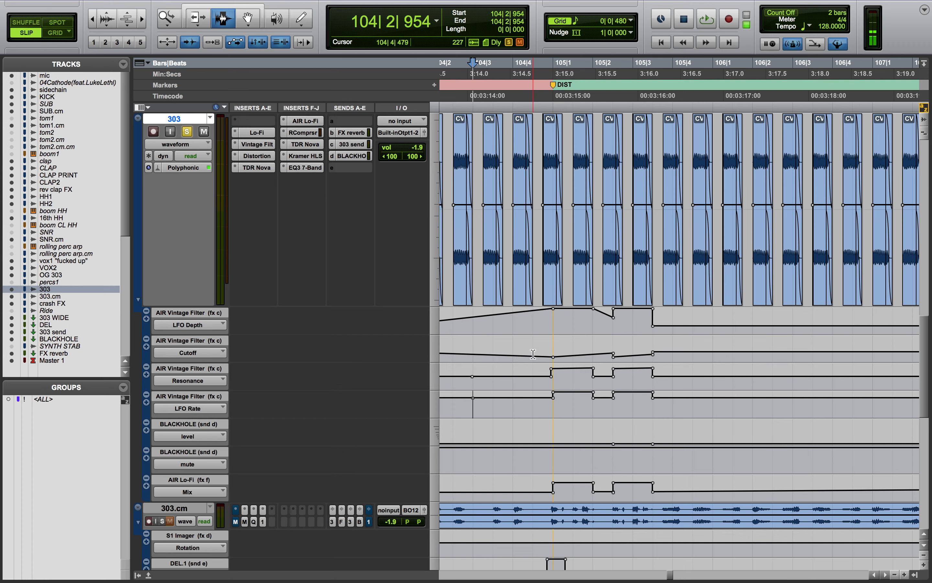
Step: Examine the automation lanes of the 303 and 303.cm tracks from the DIST marker through the mix out section
{"action": "key", "text": "r"}
{"action": "key", "text": "r"}
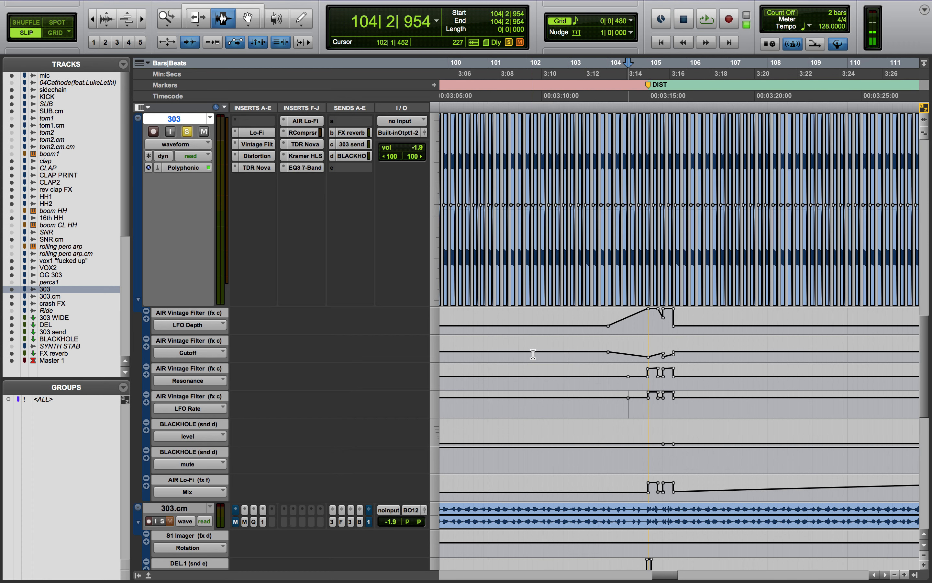
{"action": "key", "text": "r"}
{"action": "key", "text": "r"}
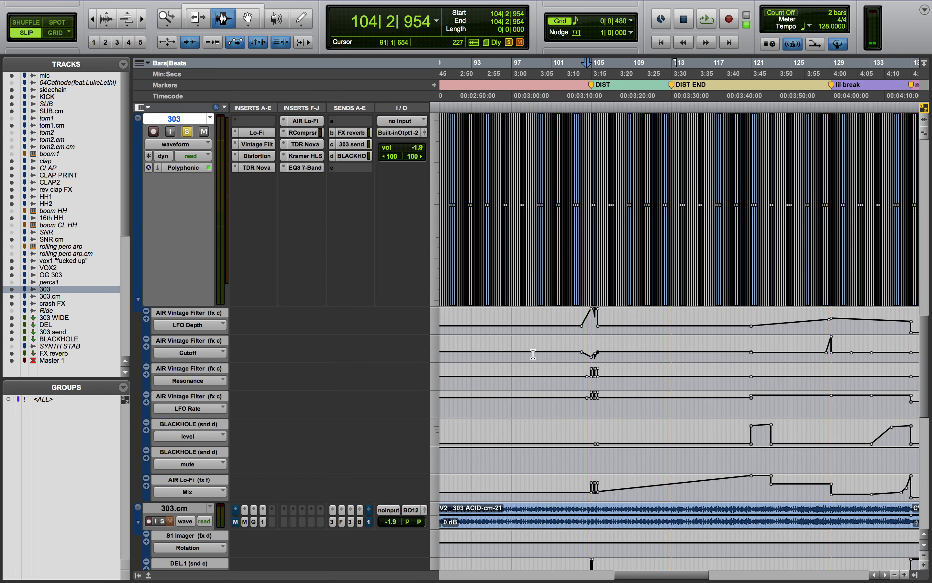
{"action": "scroll", "coordinate": [533, 354], "scroll_direction": "up", "scroll_amount": 5}
{"action": "scroll", "coordinate": [533, 353], "scroll_direction": "down", "scroll_amount": 10}
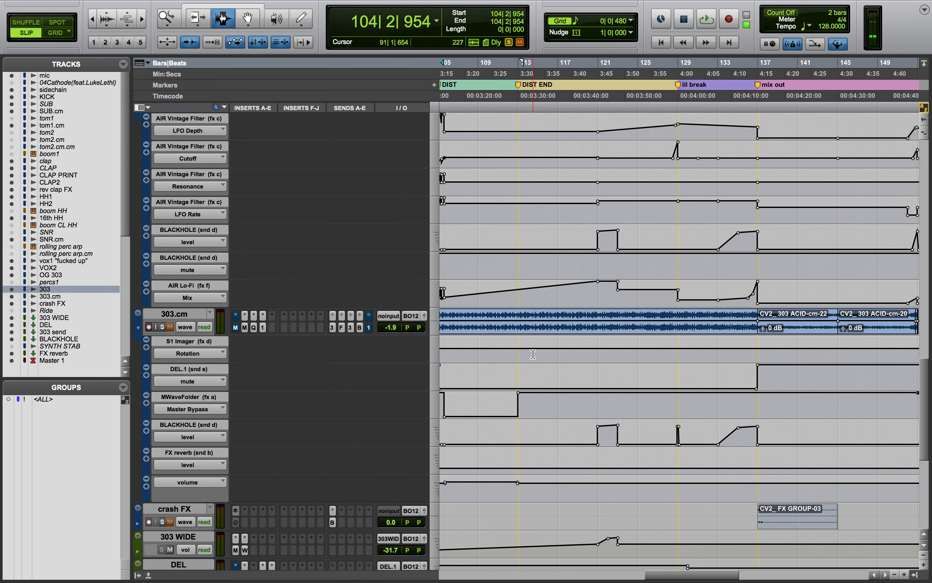
{"action": "scroll", "coordinate": [533, 354], "scroll_direction": "right", "scroll_amount": 3}
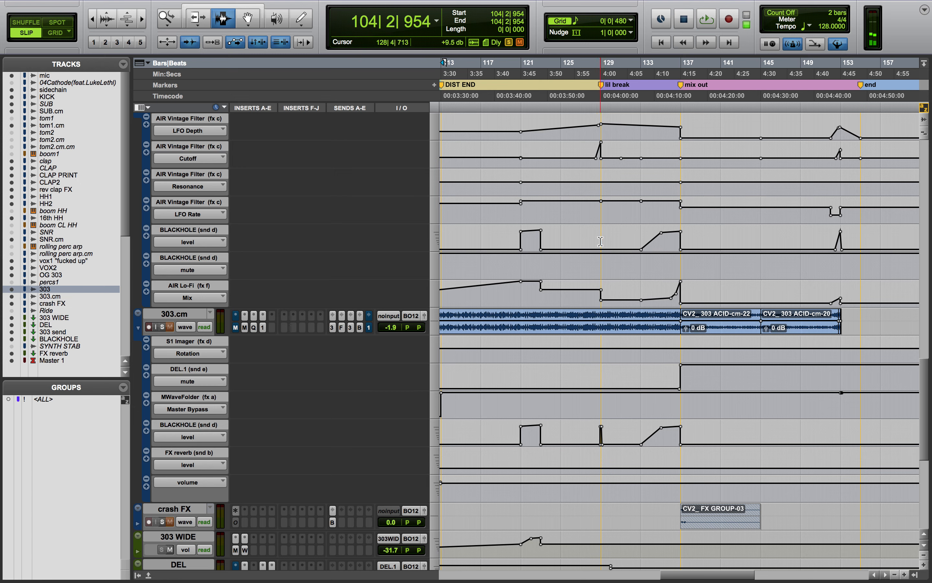
{"action": "scroll", "coordinate": [759, 263], "scroll_direction": "left", "scroll_amount": 7}
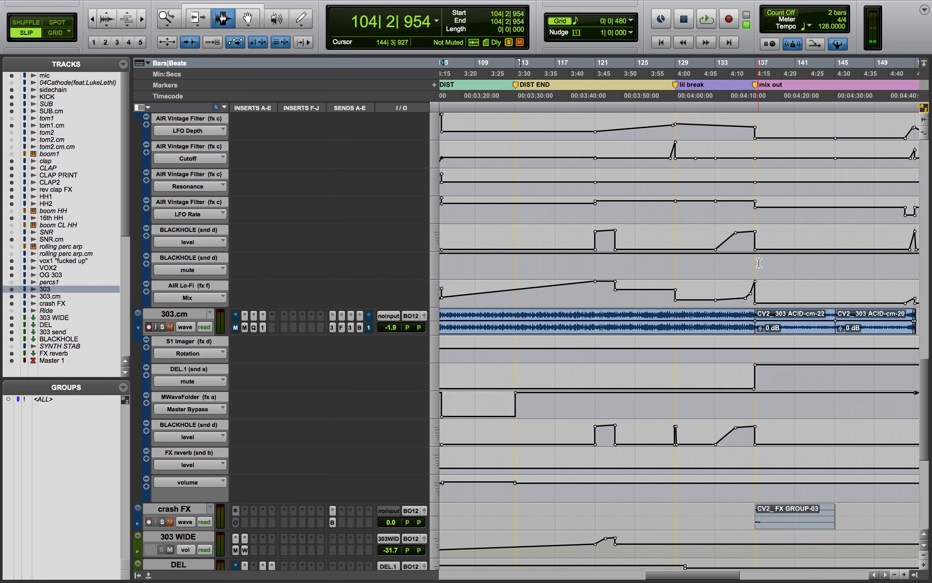
{"action": "scroll", "coordinate": [759, 263], "scroll_direction": "up", "scroll_amount": 5}
{"action": "scroll", "coordinate": [758, 263], "scroll_direction": "down", "scroll_amount": 5}
{"action": "scroll", "coordinate": [758, 262], "scroll_direction": "up", "scroll_amount": 5}
{"action": "scroll", "coordinate": [758, 263], "scroll_direction": "left", "scroll_amount": 2}
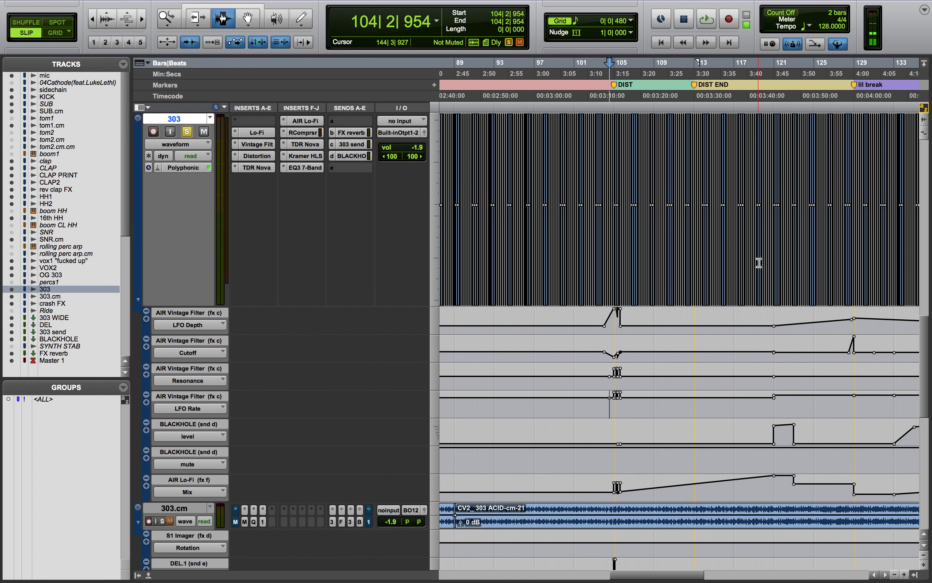
Step: Set the 303 track's height to small and take the track off solo
{"action": "left_click", "coordinate": [432, 231]}
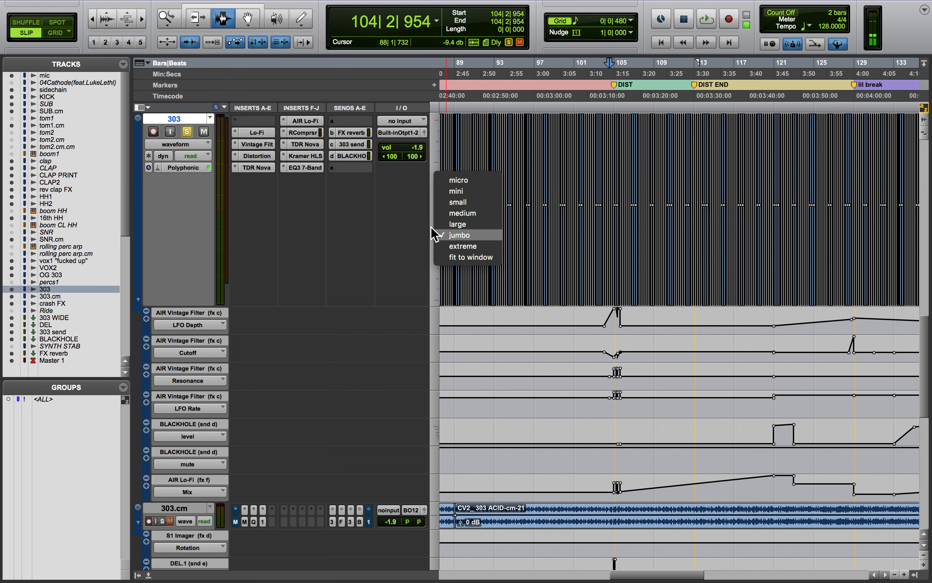
{"action": "left_click", "coordinate": [445, 203]}
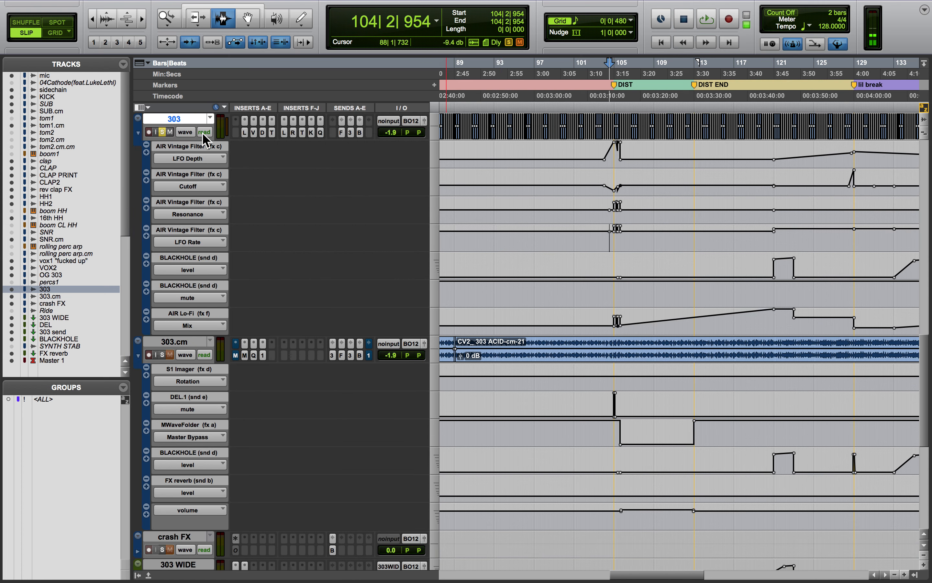
{"action": "left_click", "coordinate": [162, 132]}
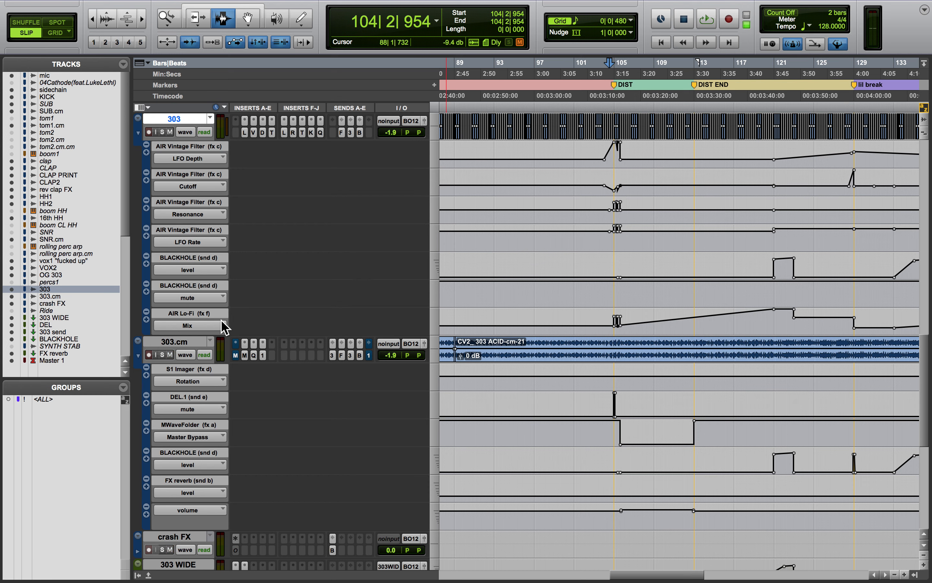
Step: Hide and make inactive the 303 track, and solo the 303.cm track
{"action": "right_click", "coordinate": [174, 120]}
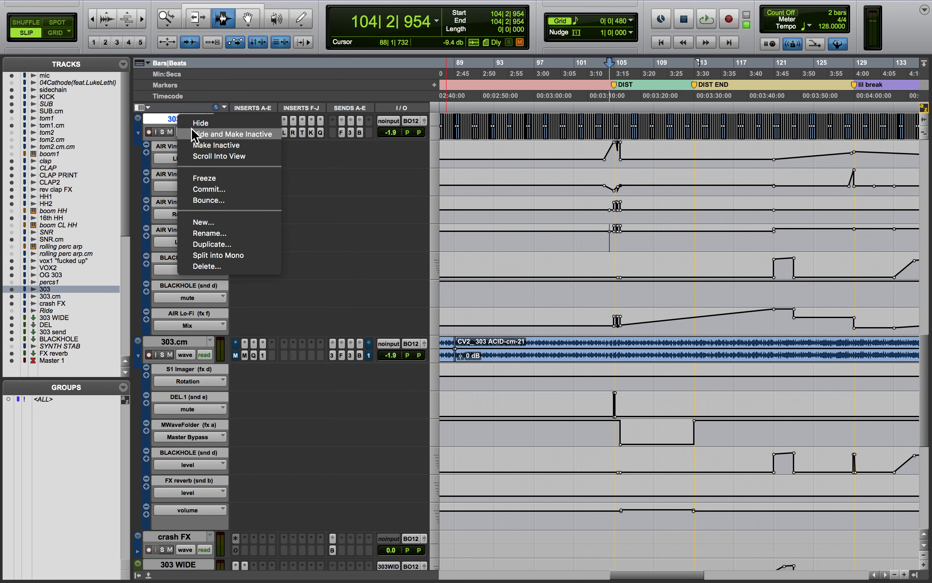
{"action": "left_click", "coordinate": [192, 135]}
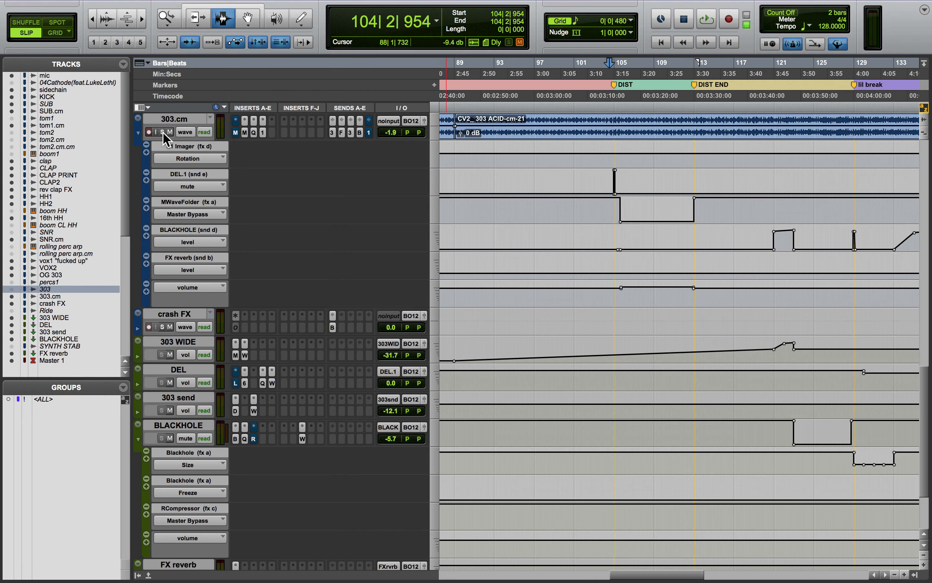
{"action": "left_click", "coordinate": [162, 132]}
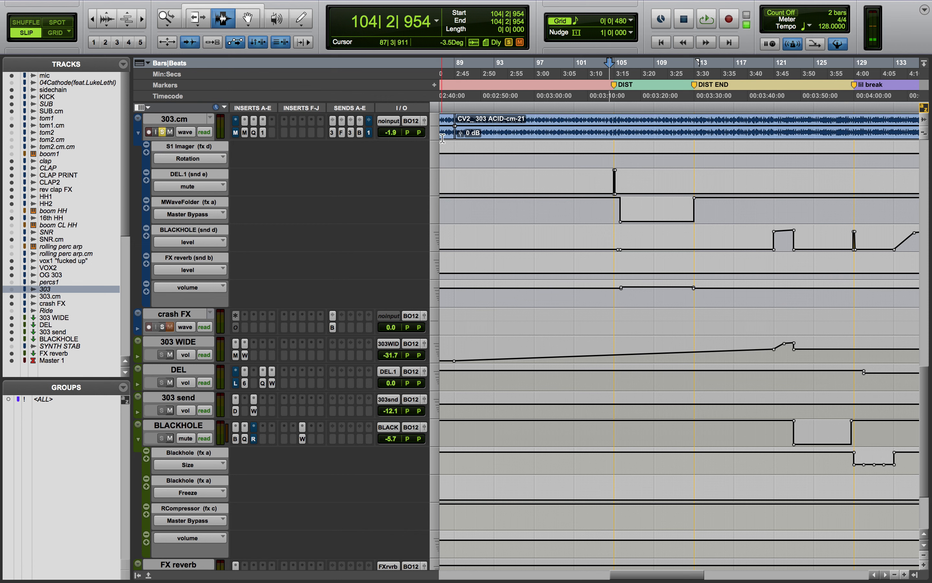
Step: Increase the 303.cm track's height to show its waveform and full insert and send names
{"action": "left_click", "coordinate": [435, 130]}
{"action": "left_click", "coordinate": [460, 180]}
{"action": "left_click", "coordinate": [436, 225]}
{"action": "left_click", "coordinate": [442, 202]}
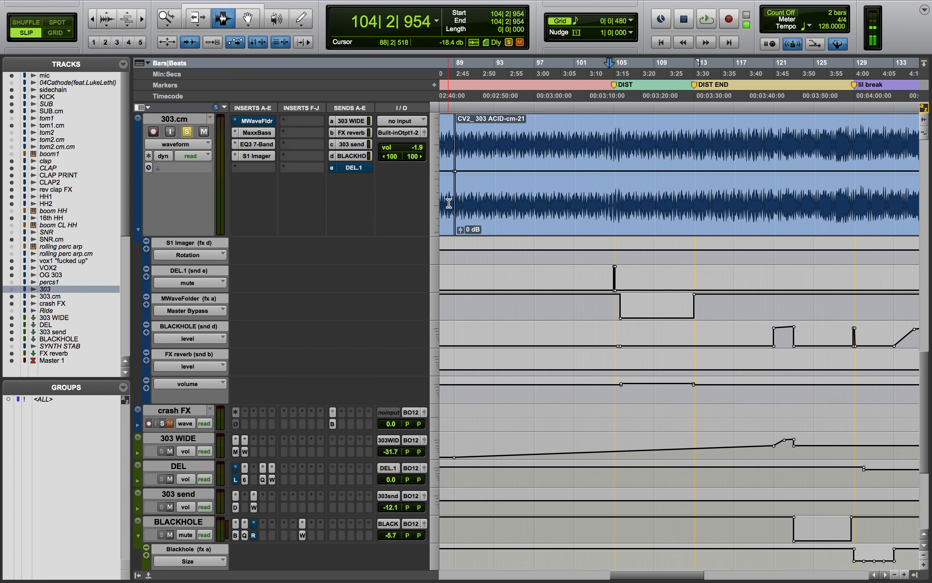
Step: Review the committed 303.cm clips across the whole song, placing the cursor at 65|1|001 and at 39|3|412
{"action": "key", "text": "r"}
{"action": "key", "text": "r"}
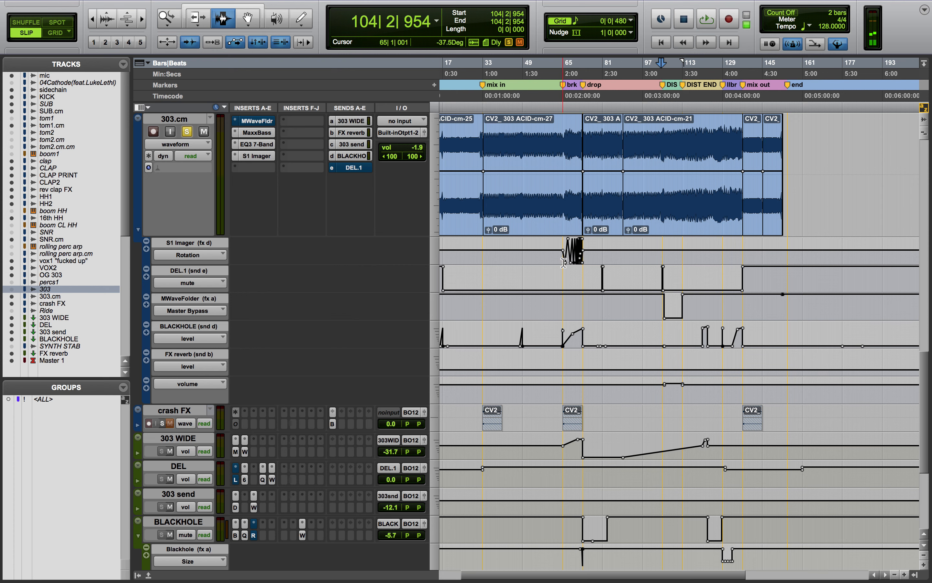
{"action": "left_click", "coordinate": [563, 262]}
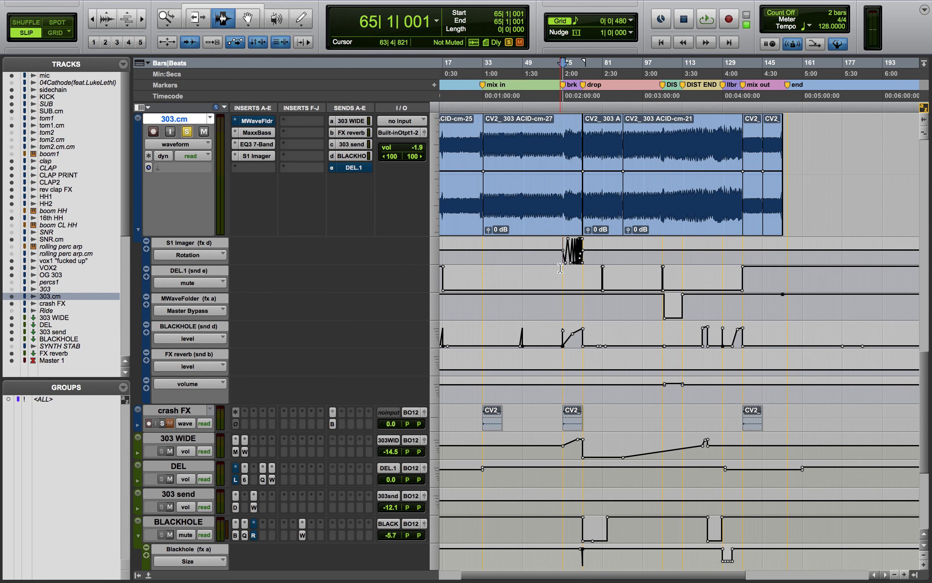
{"action": "scroll", "coordinate": [560, 267], "scroll_direction": "left", "scroll_amount": 3}
{"action": "scroll", "coordinate": [560, 268], "scroll_direction": "left", "scroll_amount": 2}
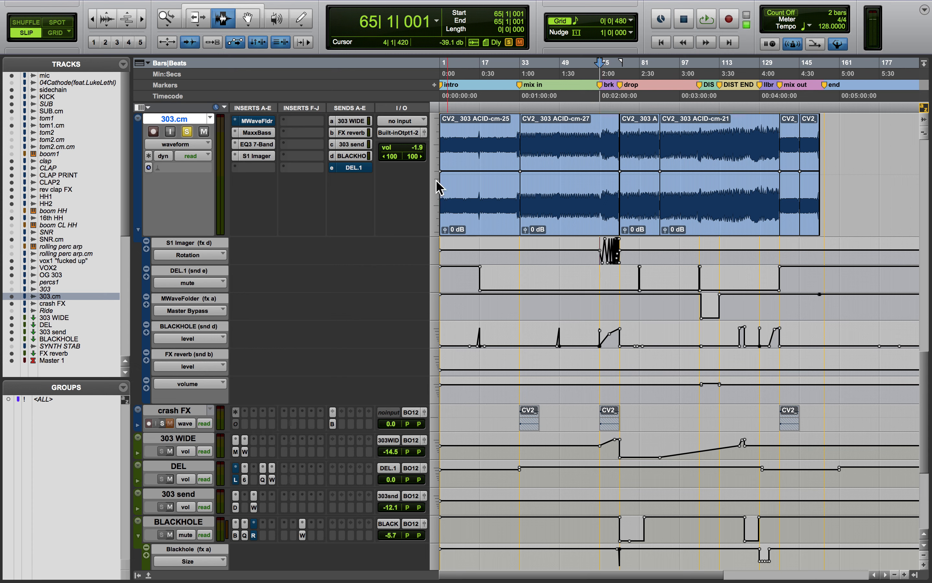
{"action": "left_click", "coordinate": [536, 224]}
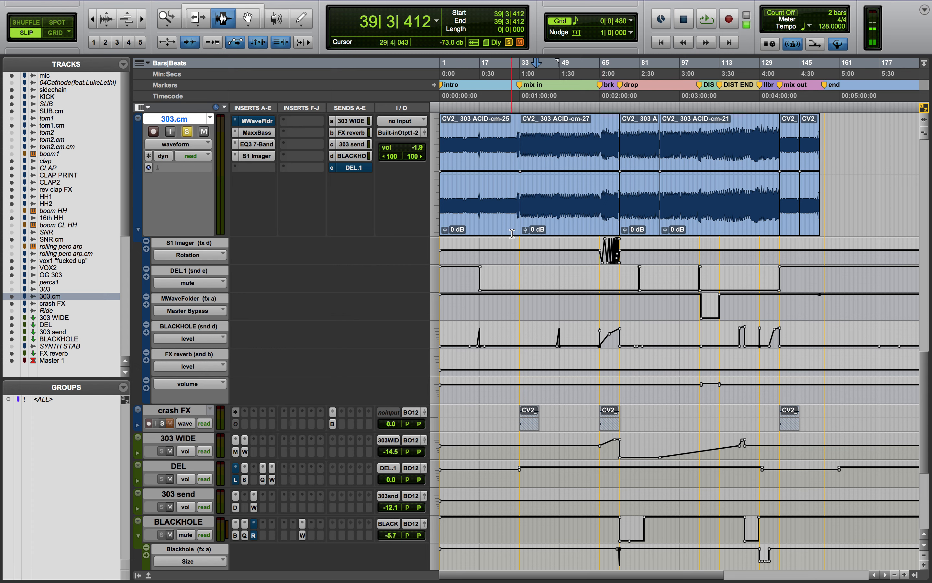
Step: Inspect the S1 Imager Rotation automation on 303.cm by selecting 64|3|864 to 72|4|215, and clear the selection at 72|1|669
{"action": "left_click", "coordinate": [596, 256]}
{"action": "key", "text": "t"}
{"action": "key", "text": "t"}
{"action": "key", "text": "t"}
{"action": "key", "text": "t"}
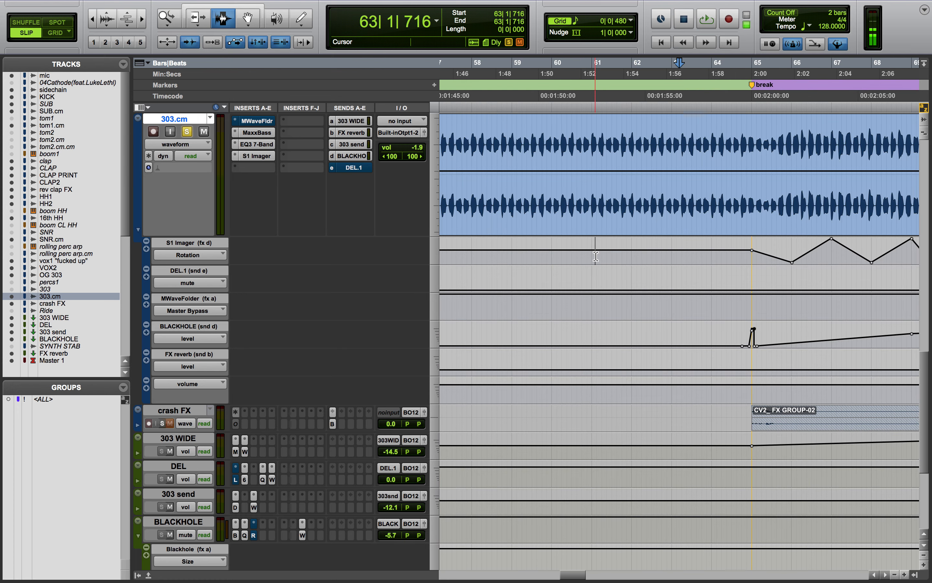
{"action": "scroll", "coordinate": [596, 256], "scroll_direction": "right", "scroll_amount": 5}
{"action": "left_click_drag", "start_coordinate": [536, 250], "coordinate": [853, 250]}
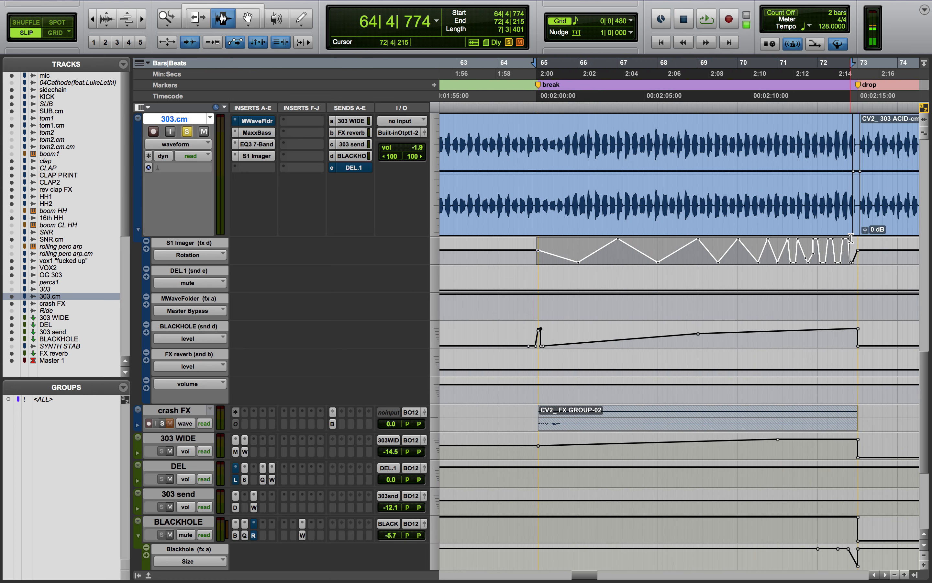
{"action": "left_click_drag", "start_coordinate": [527, 251], "coordinate": [851, 254]}
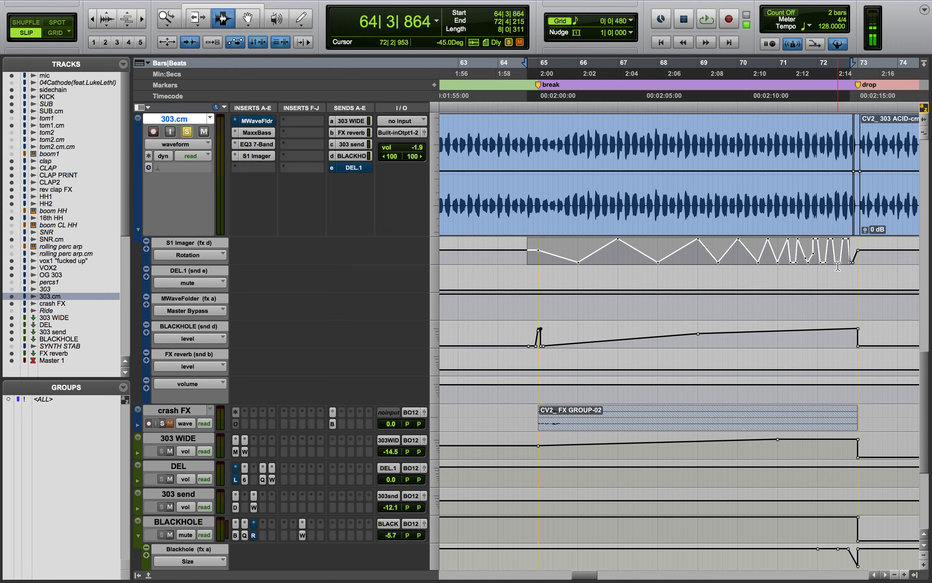
{"action": "left_click", "coordinate": [827, 260]}
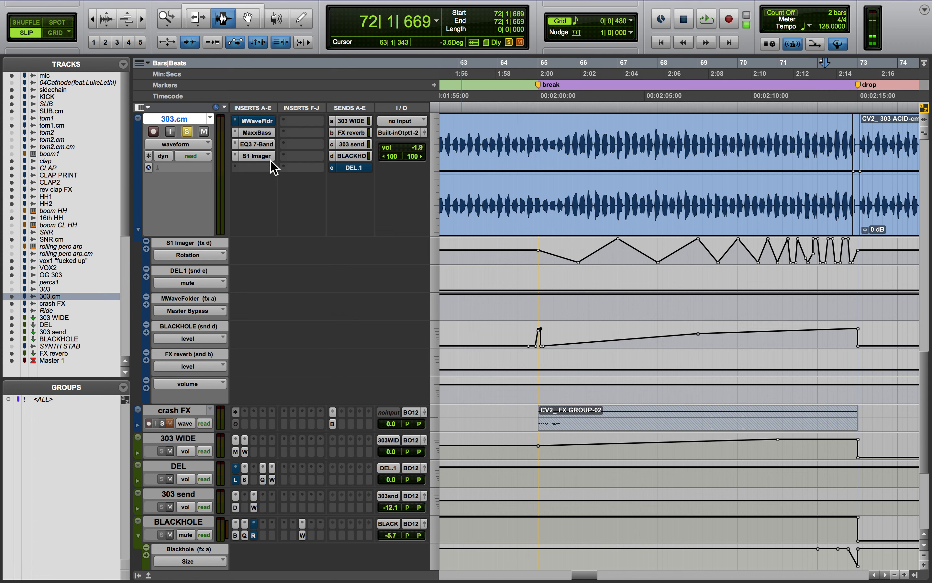
Step: Inspect the settings of the MaxxBass and EQ3 7-Band inserts on 303.cm, closing each plug-in window after viewing
{"action": "left_click", "coordinate": [249, 133]}
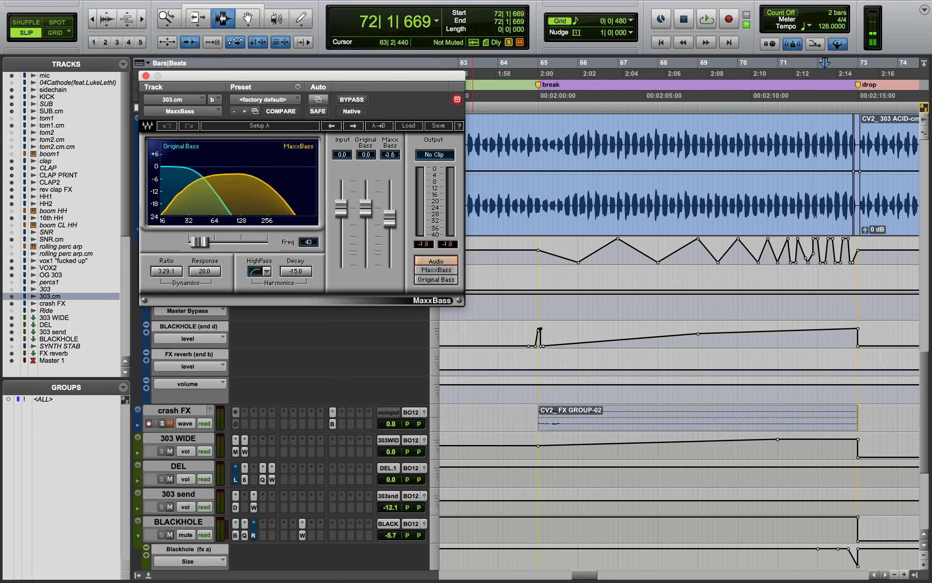
{"action": "left_click", "coordinate": [145, 76]}
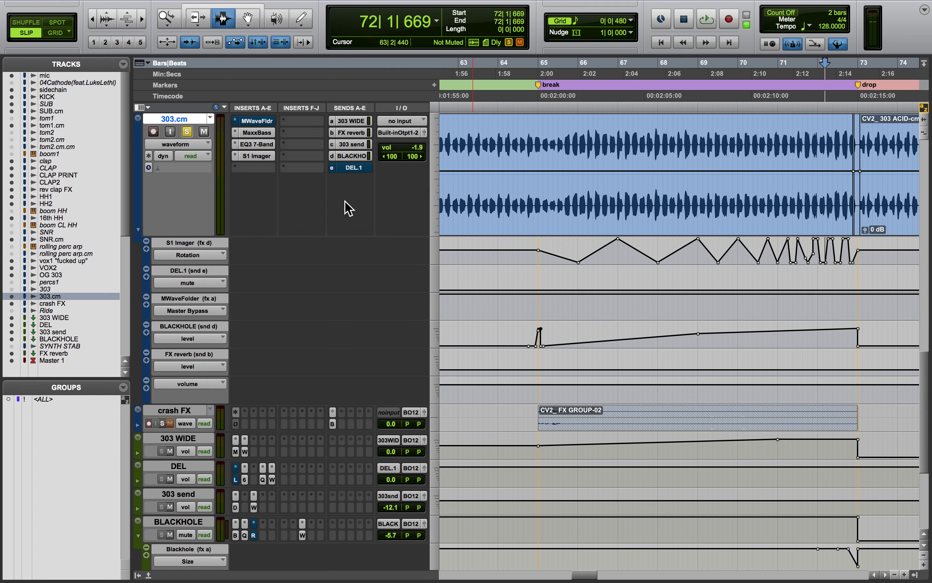
{"action": "left_click", "coordinate": [257, 144]}
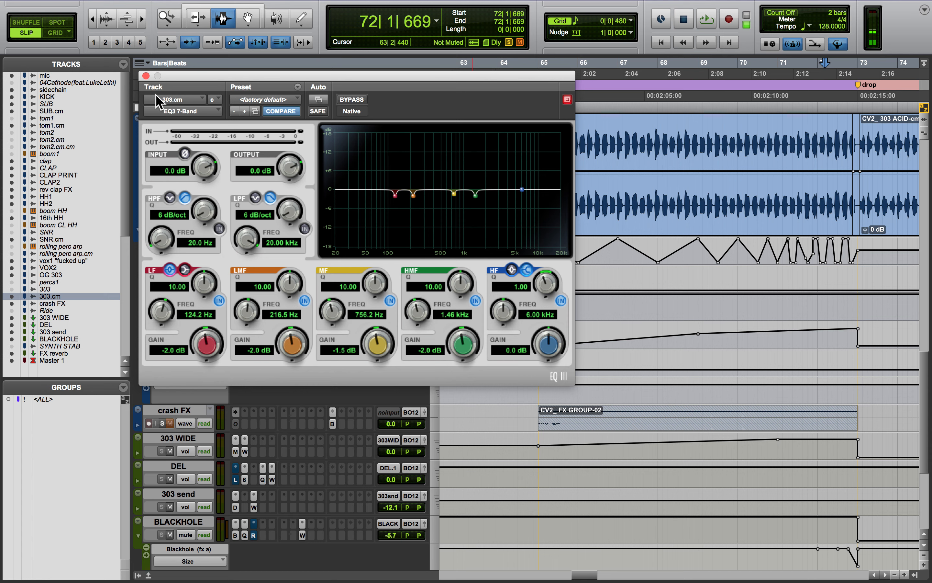
{"action": "left_click", "coordinate": [146, 75]}
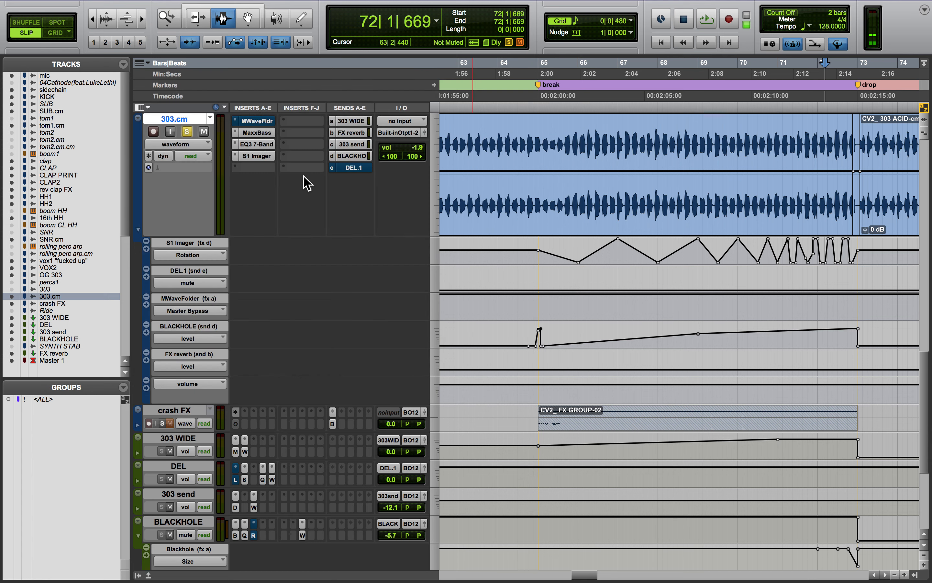
Step: Open 303.cm's S1 Imager and check its Rotation at several points of the break automation, ending at 68|4|339, and close it
{"action": "left_click", "coordinate": [259, 156]}
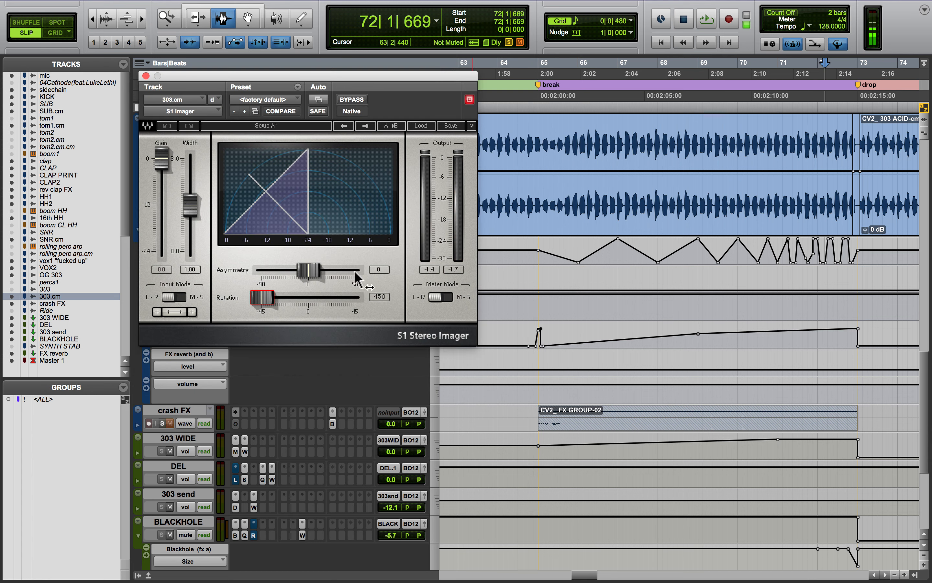
{"action": "left_click", "coordinate": [810, 254]}
{"action": "left_click", "coordinate": [762, 258]}
{"action": "left_click", "coordinate": [714, 257]}
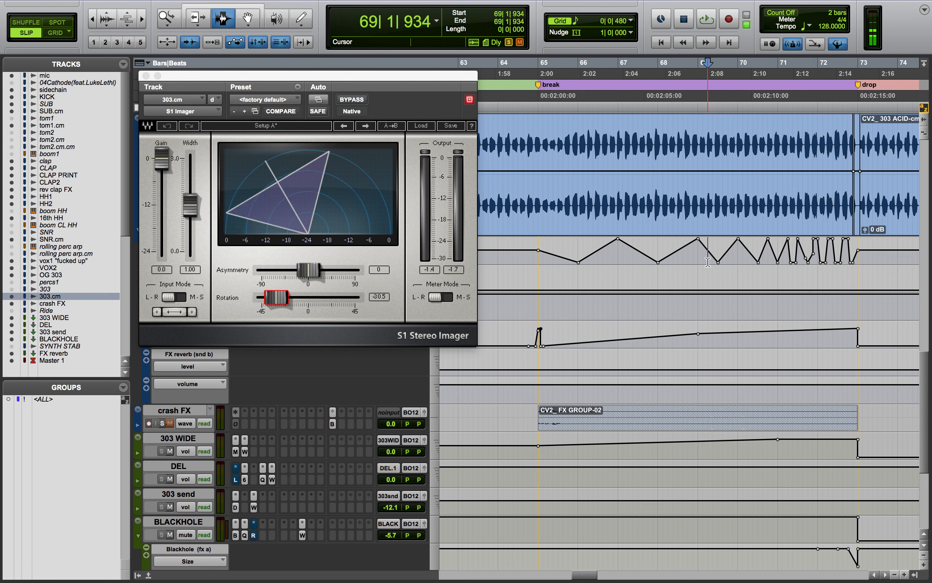
{"action": "left_click", "coordinate": [692, 255]}
{"action": "left_click", "coordinate": [146, 75]}
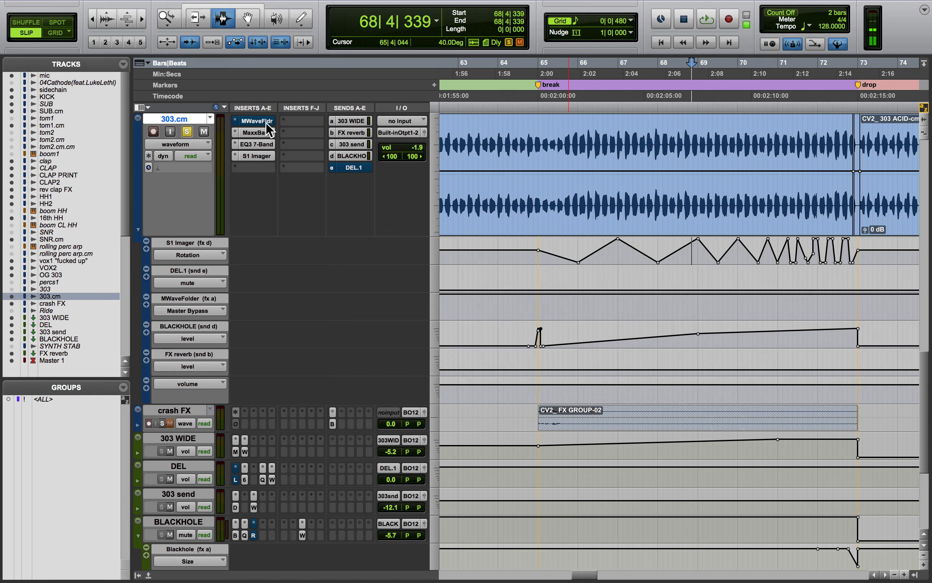
Step: Open 303.cm's MWaveFolder insert, place the cursor at 71|3|164, and locate its Master Bypass automation in the DIST section
{"action": "left_click", "coordinate": [269, 124]}
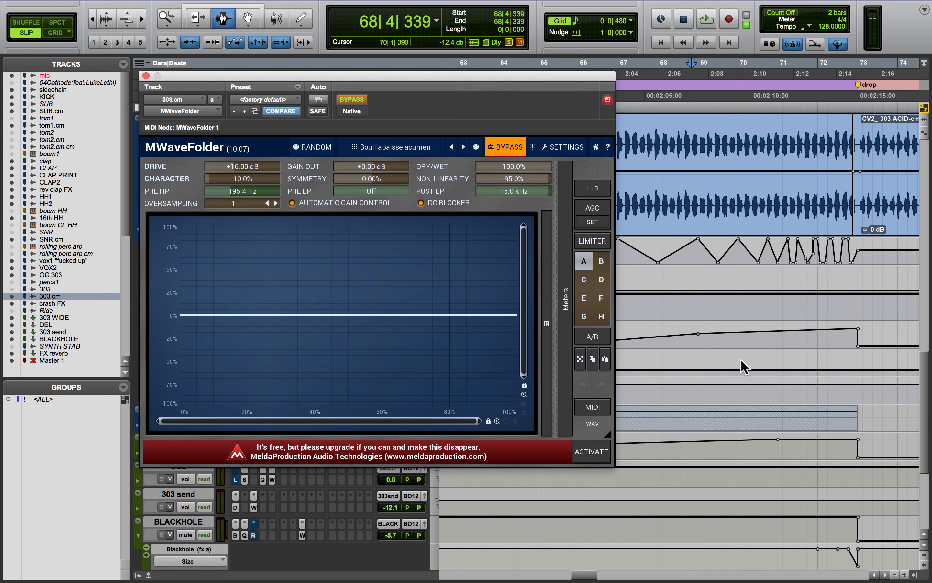
{"action": "left_click", "coordinate": [801, 314]}
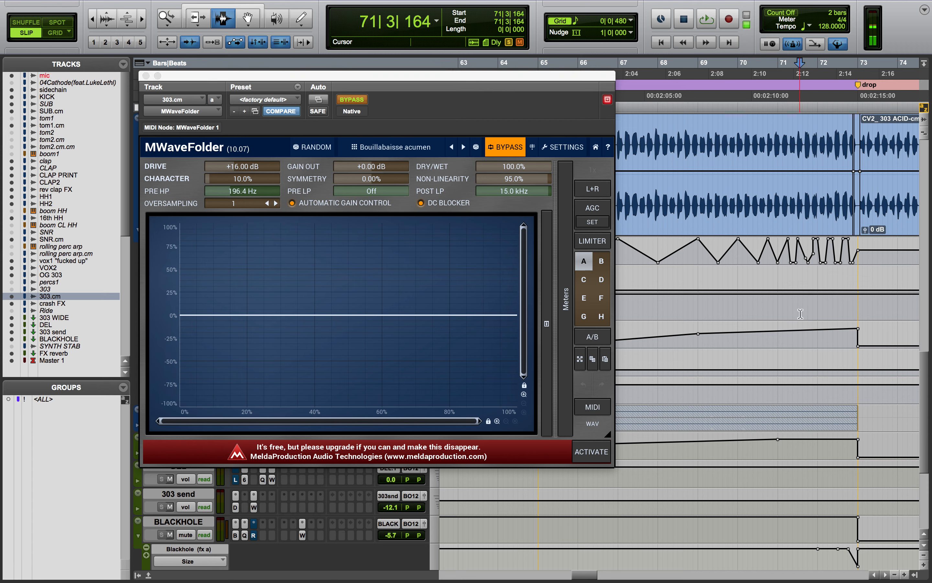
{"action": "key", "text": "r"}
{"action": "key", "text": "r"}
{"action": "scroll", "coordinate": [800, 314], "scroll_direction": "right", "scroll_amount": 6}
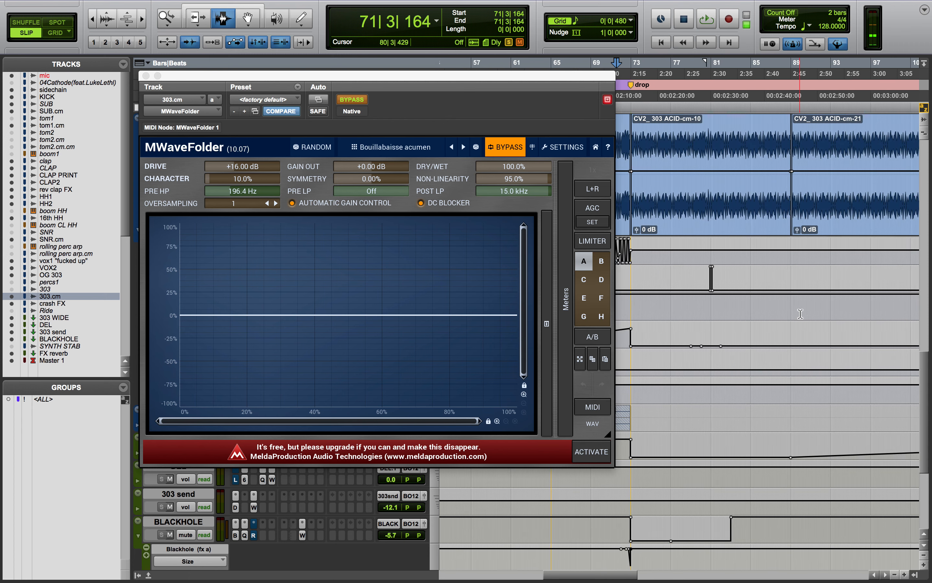
{"action": "scroll", "coordinate": [801, 314], "scroll_direction": "right", "scroll_amount": 8}
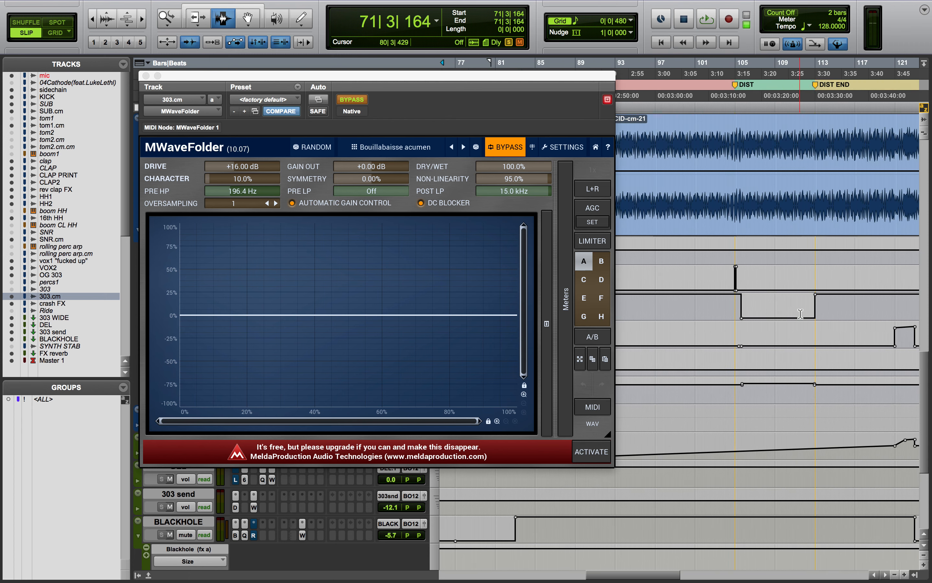
Step: Play 303.cm from 105|1|623 to audition MWaveFolder in the DIST section, repositioning the plug-in window to show its waveform graph
{"action": "left_click", "coordinate": [736, 327]}
{"action": "left_click_drag", "start_coordinate": [199, 86], "coordinate": [256, 263]}
{"action": "key", "text": "space"}
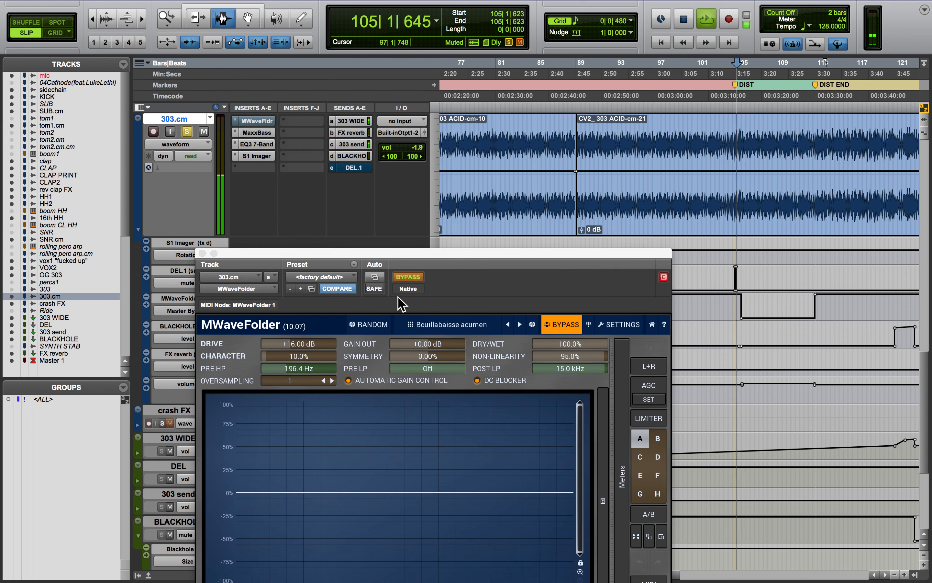
{"action": "left_click", "coordinate": [402, 280]}
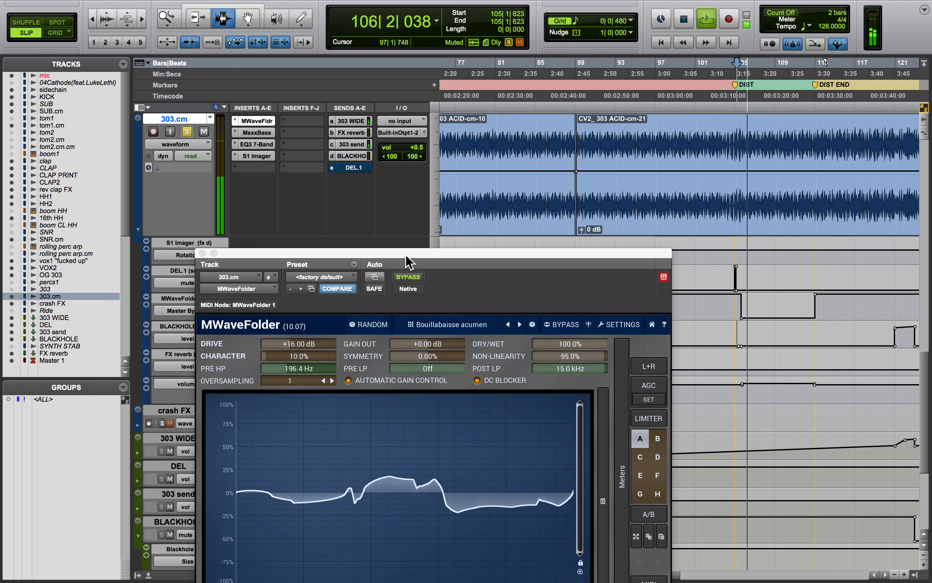
{"action": "left_click_drag", "start_coordinate": [408, 267], "coordinate": [407, 142]}
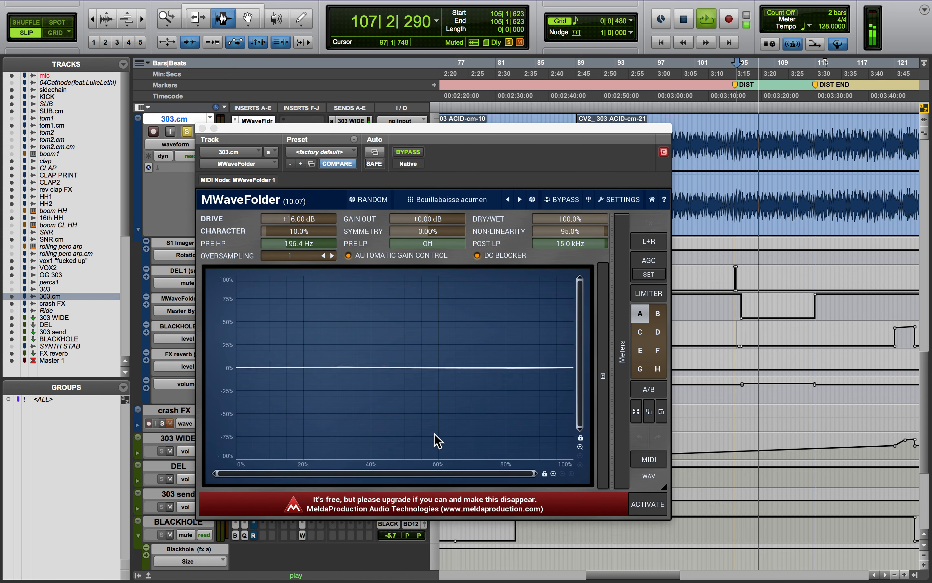
Step: Stop playback and close MWaveFolder, and unsolo the 303.cm track
{"action": "key", "text": "space"}
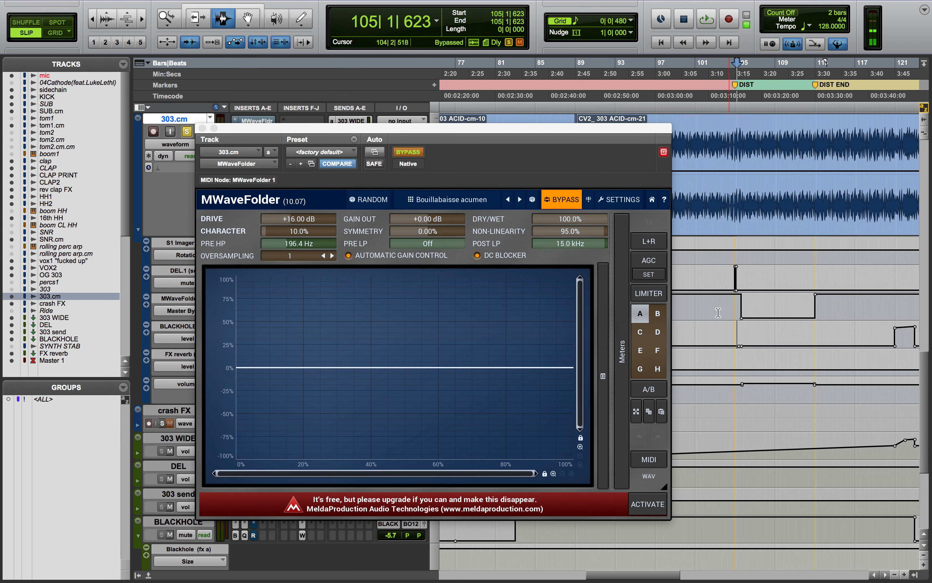
{"action": "left_click", "coordinate": [202, 128]}
{"action": "left_click", "coordinate": [187, 132]}
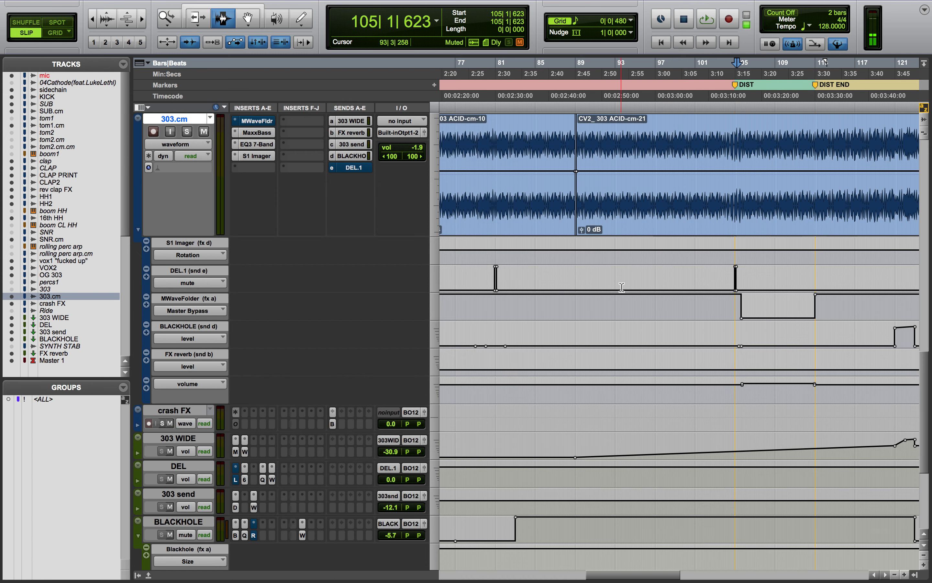
Step: Solo the crash FX track and play it from 32|4|463, just before the mix in marker
{"action": "key", "text": "super+bracketleft"}
{"action": "key", "text": "super+bracketleft"}
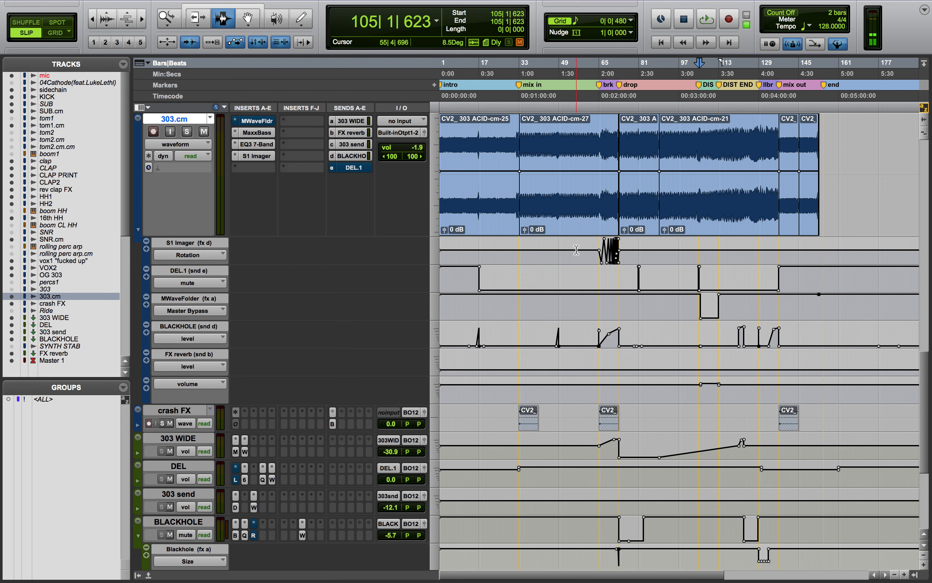
{"action": "left_click", "coordinate": [162, 411]}
{"action": "left_click", "coordinate": [162, 423]}
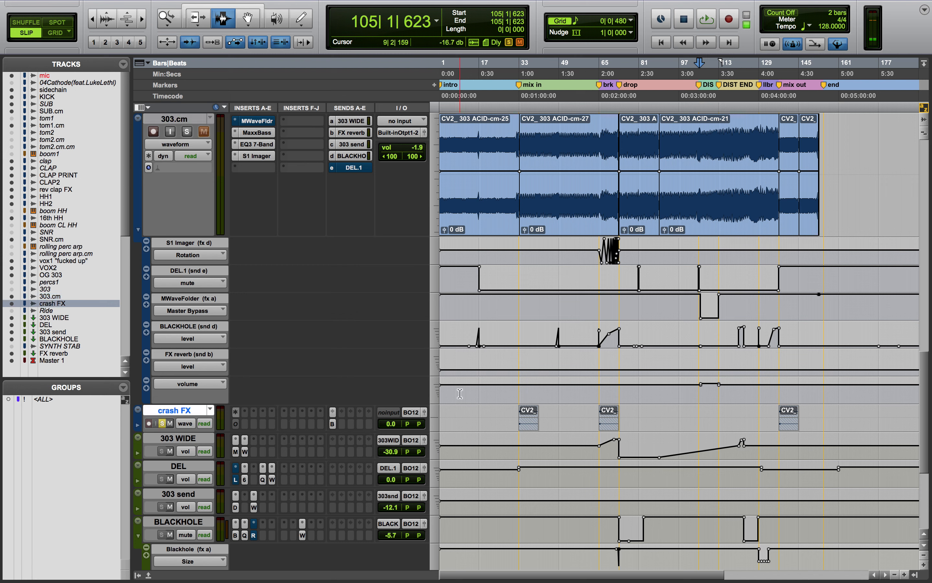
{"action": "left_click", "coordinate": [519, 425]}
{"action": "key", "text": "space"}
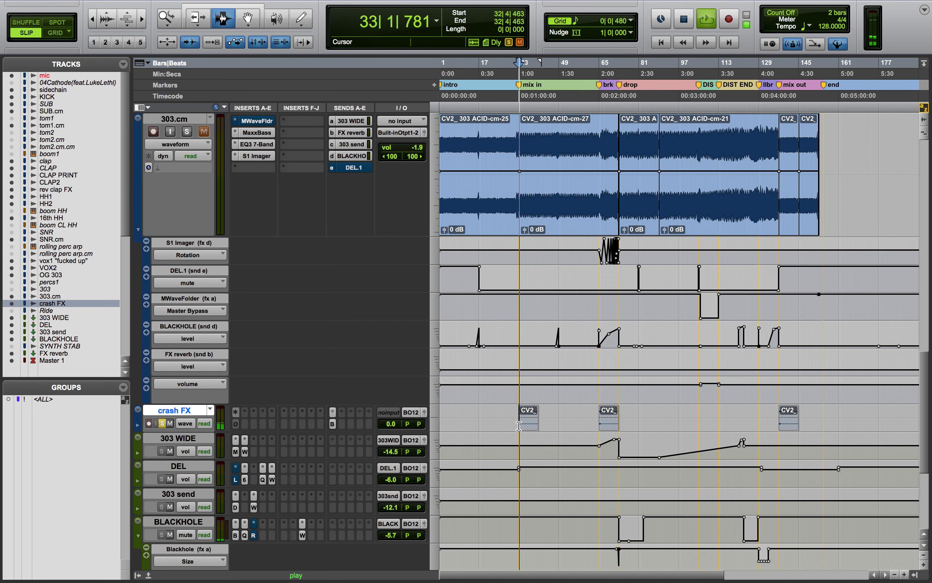
Step: Examine the CV2_ FX GROUP-01 clip up close during playback, and stop and unsolo the crash FX track
{"action": "key", "text": "t"}
{"action": "key", "text": "t"}
{"action": "key", "text": "t"}
{"action": "key", "text": "t"}
{"action": "key", "text": "t"}
{"action": "scroll", "coordinate": [519, 426], "scroll_direction": "right", "scroll_amount": 4}
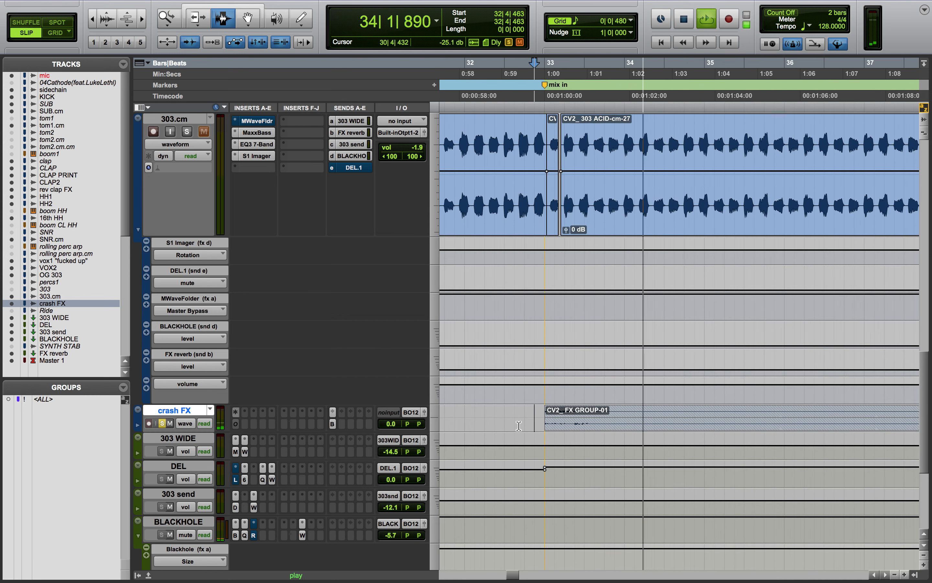
{"action": "key", "text": "space"}
{"action": "left_click", "coordinate": [162, 423]}
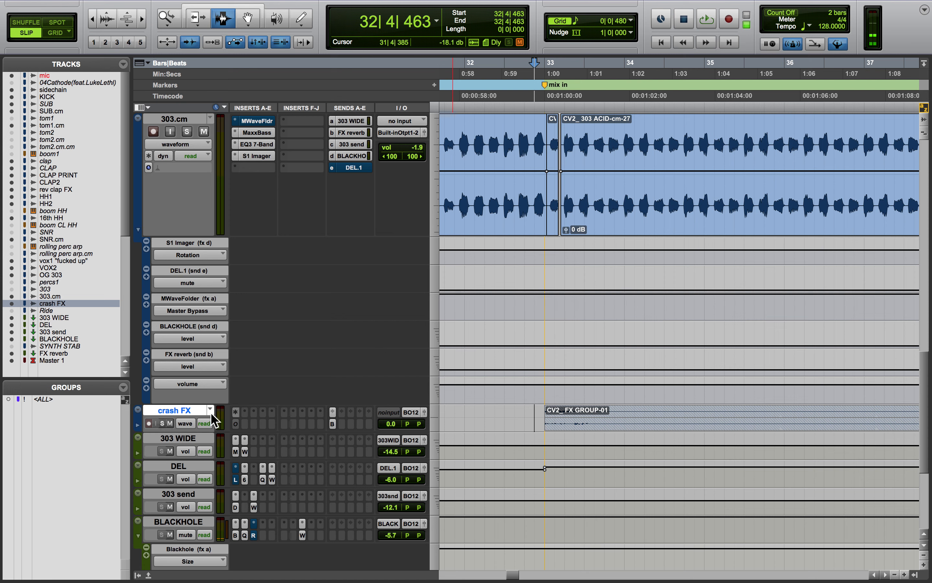
Step: Review the crash FX clips around the break and across the whole song
{"action": "key", "text": "r"}
{"action": "key", "text": "r"}
{"action": "key", "text": "r"}
{"action": "scroll", "coordinate": [536, 453], "scroll_direction": "right", "scroll_amount": 10}
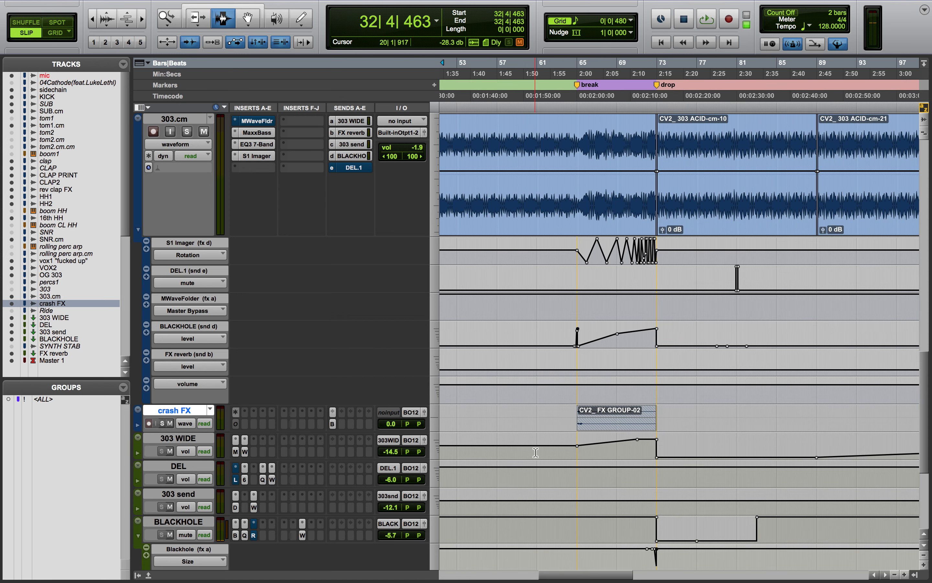
{"action": "key", "text": "r"}
{"action": "key", "text": "r"}
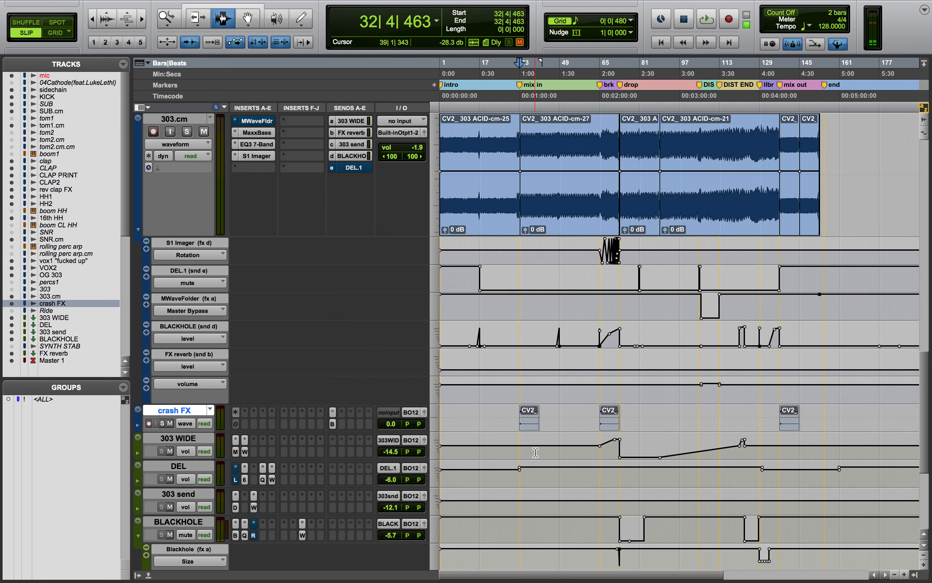
Step: Clear the clip indicator on the mic track's meter and return to the aux tracks at the end of the session
{"action": "scroll", "coordinate": [724, 425], "scroll_direction": "up", "scroll_amount": 15}
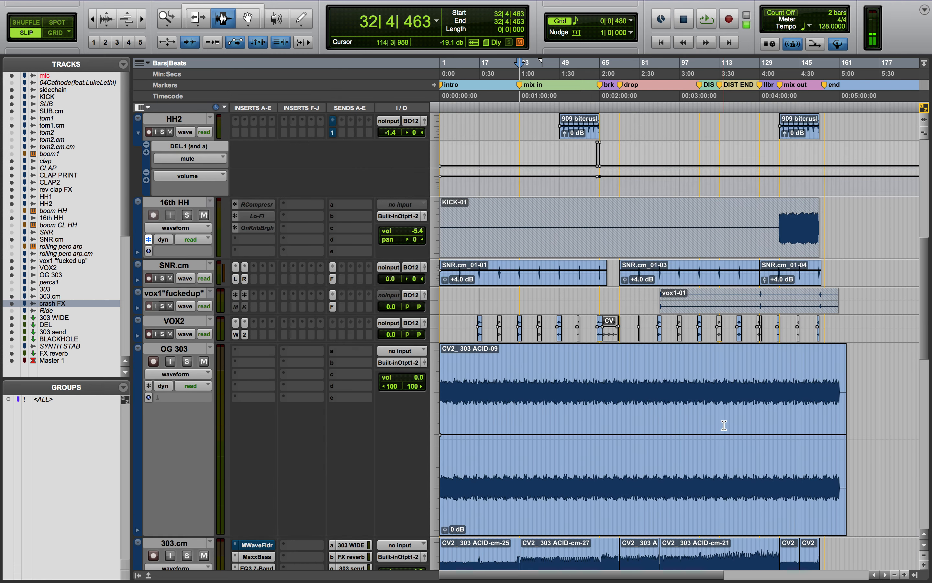
{"action": "scroll", "coordinate": [718, 414], "scroll_direction": "up", "scroll_amount": 5}
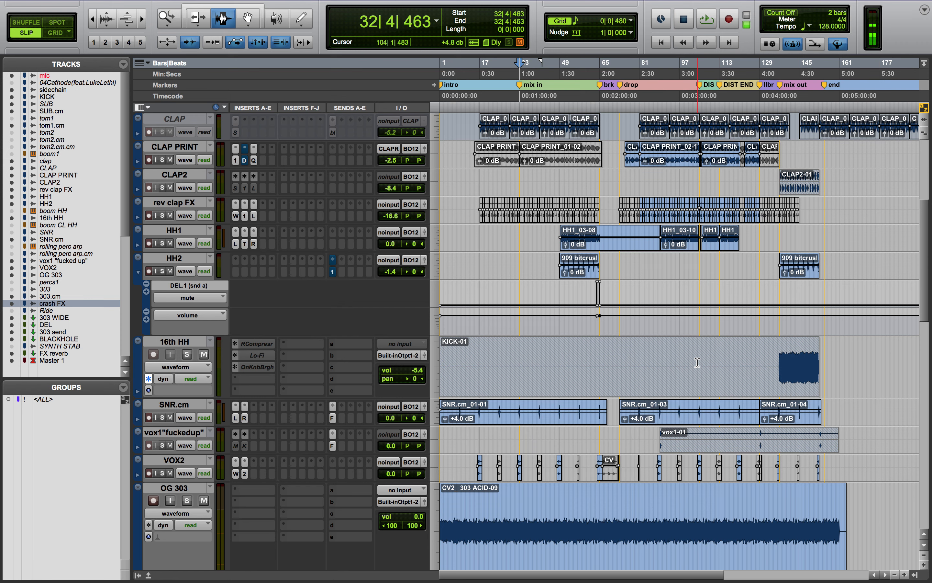
{"action": "scroll", "coordinate": [698, 361], "scroll_direction": "up", "scroll_amount": 5}
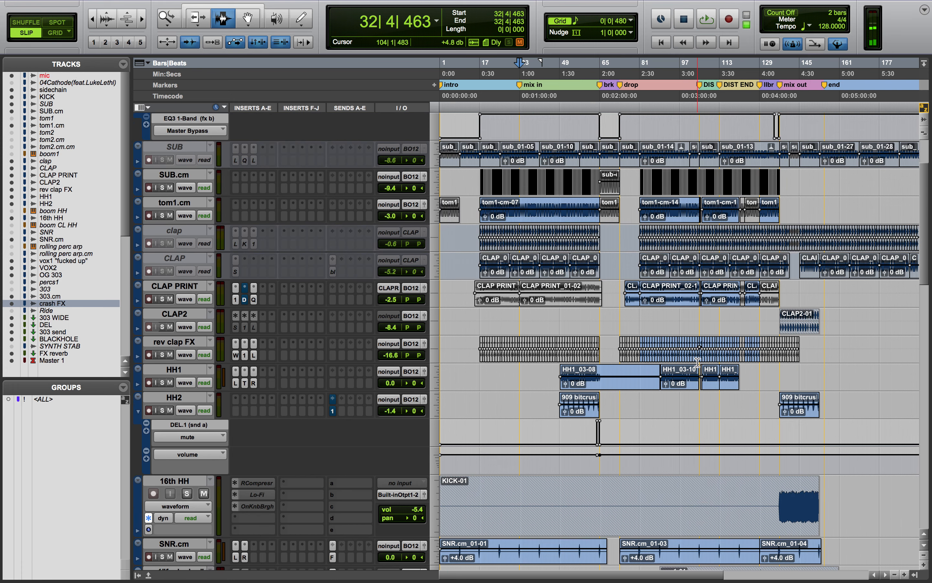
{"action": "scroll", "coordinate": [698, 361], "scroll_direction": "up", "scroll_amount": 3}
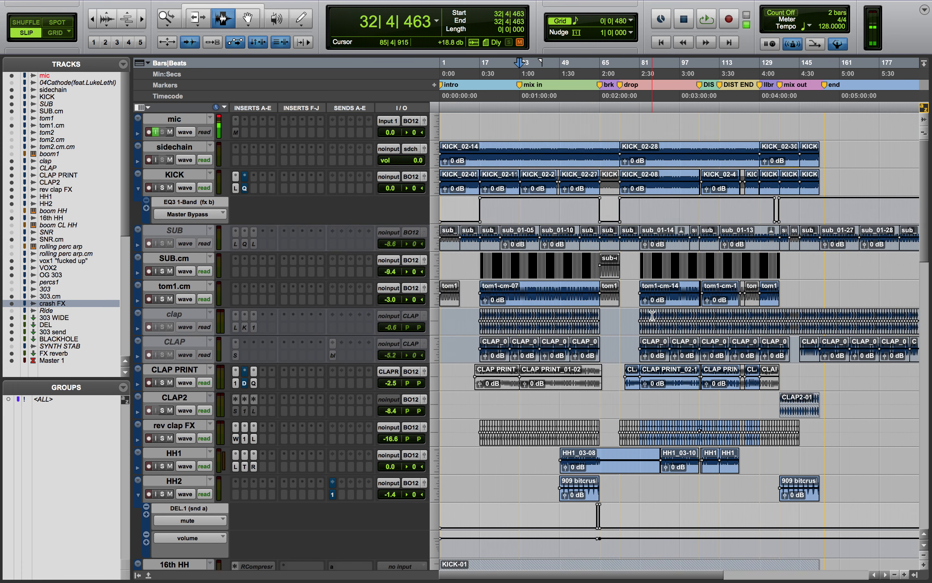
{"action": "left_click", "coordinate": [219, 116]}
{"action": "scroll", "coordinate": [607, 327], "scroll_direction": "down", "scroll_amount": 20}
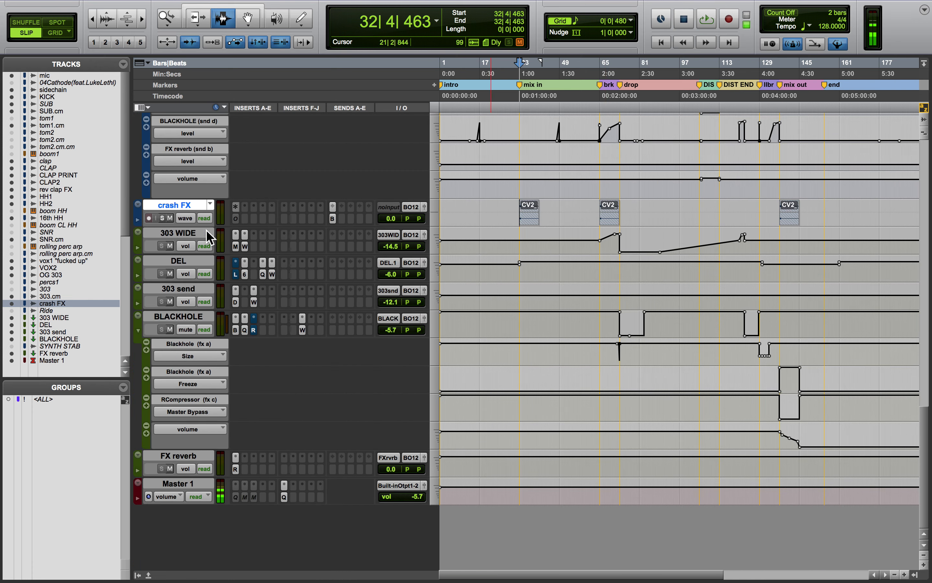
Step: Select the 303 WIDE track and inspect its MicroShift and Wider inserts, closing each plug-in window after viewing
{"action": "left_click", "coordinate": [195, 233]}
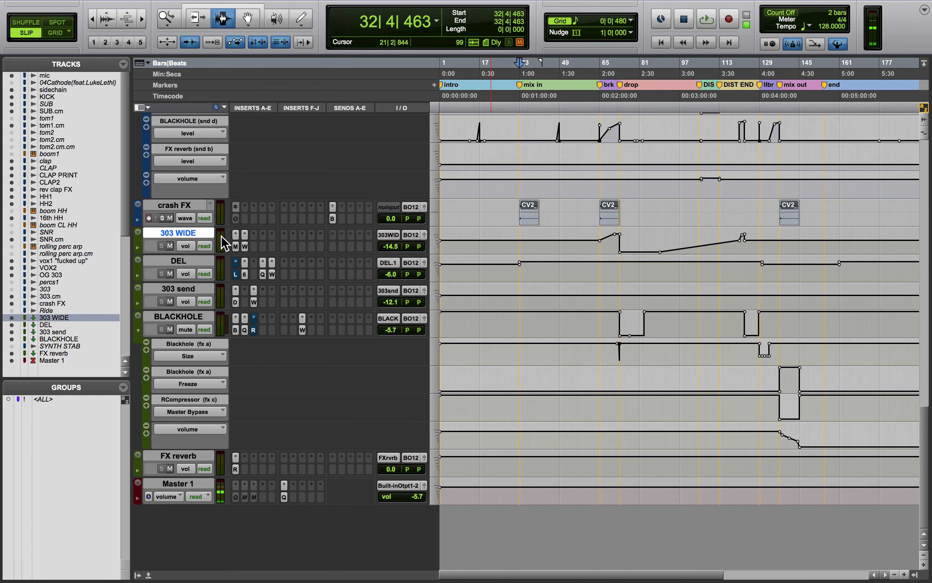
{"action": "left_click", "coordinate": [235, 246]}
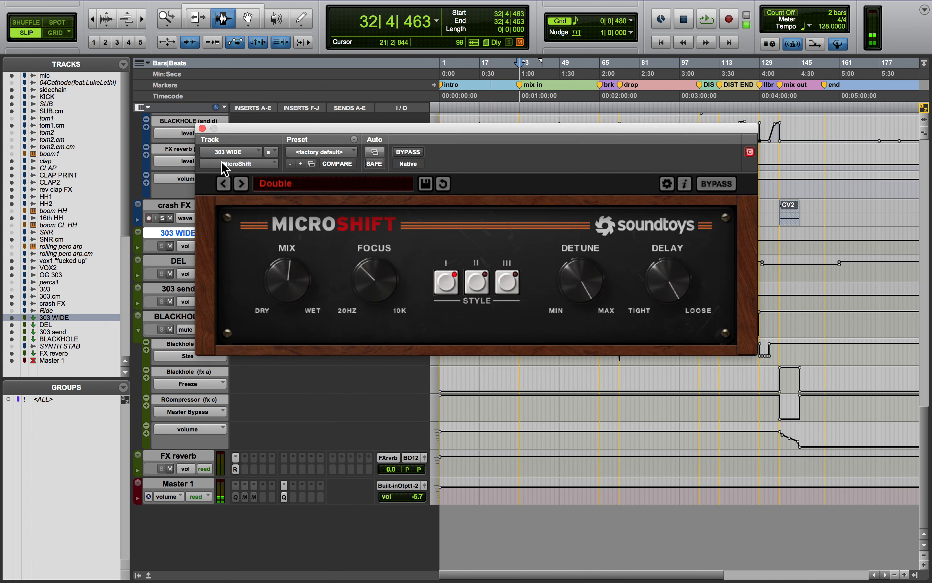
{"action": "left_click", "coordinate": [202, 127]}
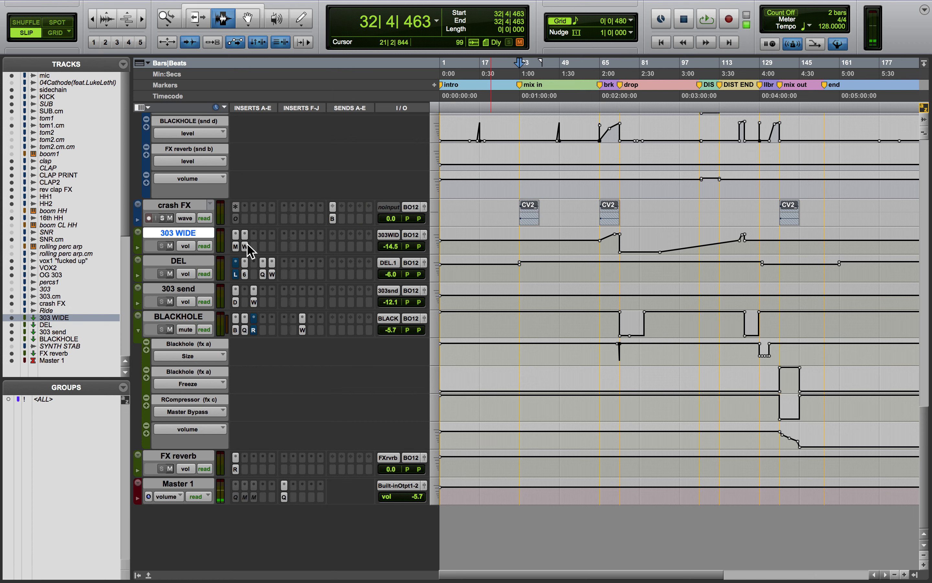
{"action": "left_click", "coordinate": [245, 245]}
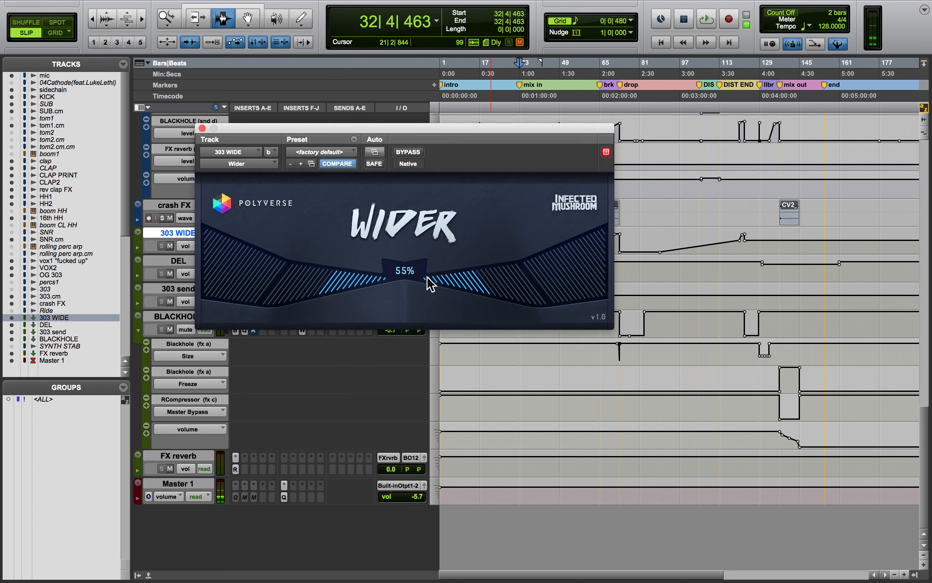
{"action": "left_click", "coordinate": [202, 127]}
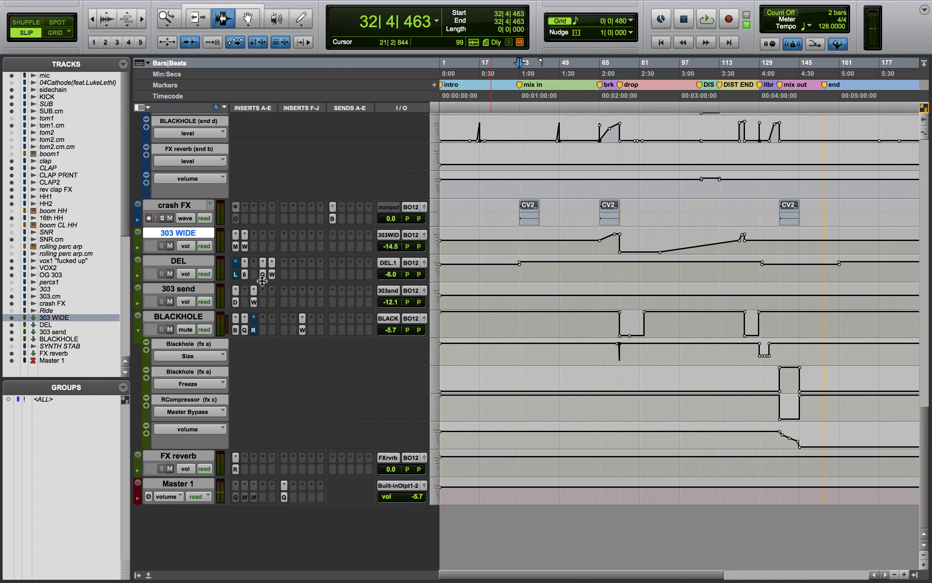
Step: Place the cursor at 74|3|335 and set the 303 WIDE track height to jumbo
{"action": "left_click", "coordinate": [624, 248]}
{"action": "left_click", "coordinate": [437, 242]}
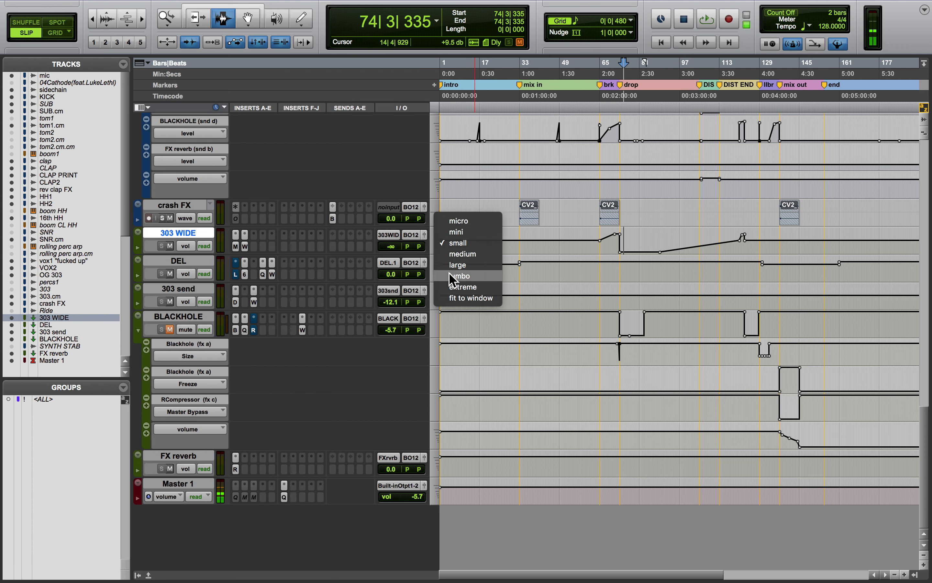
{"action": "left_click", "coordinate": [460, 276]}
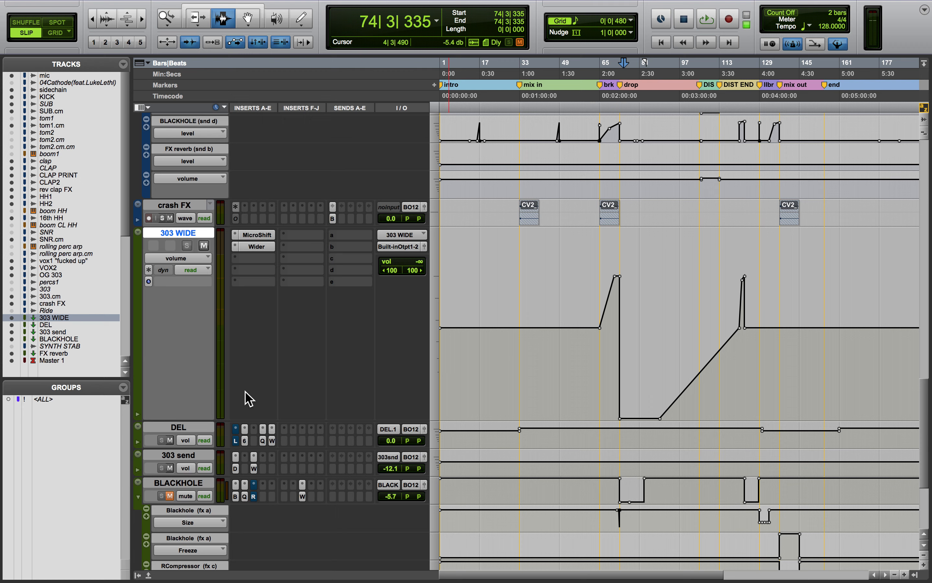
Step: Fit all tracks to the Edit window and enlarge them uniformly by two height sizes
{"action": "key", "text": "ctrl+alt+super+Down"}
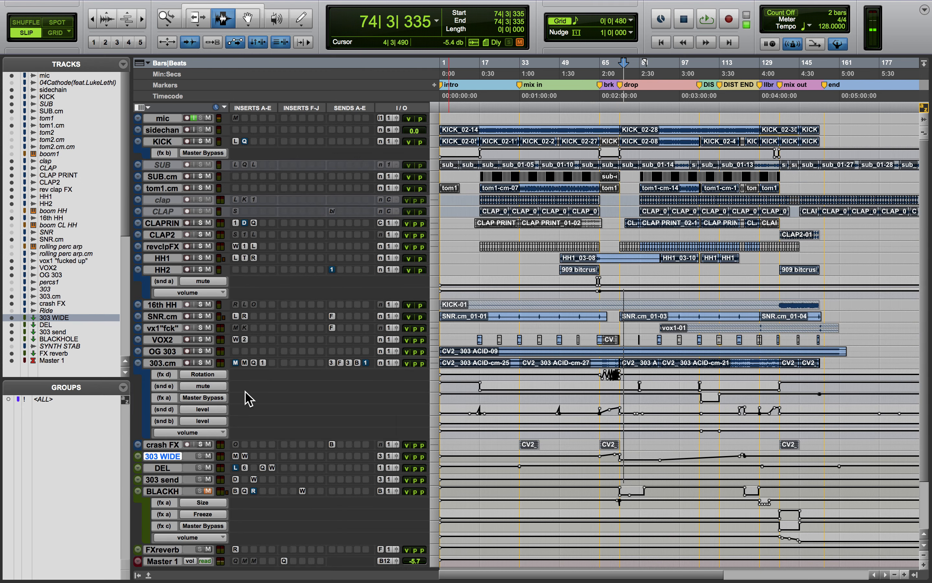
{"action": "key", "text": "ctrl+alt+Up"}
{"action": "key", "text": "ctrl+alt+Up"}
{"action": "scroll", "coordinate": [247, 397], "scroll_direction": "down", "scroll_amount": 15}
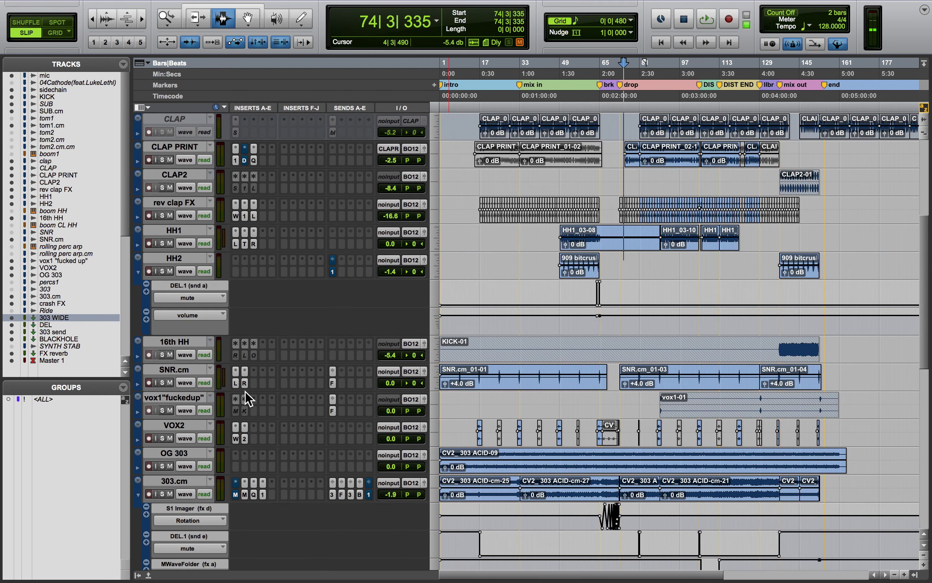
Step: Select the DEL track and inspect its AIR Lo-Fi insert, closing the plug-in window after viewing
{"action": "left_click", "coordinate": [182, 261]}
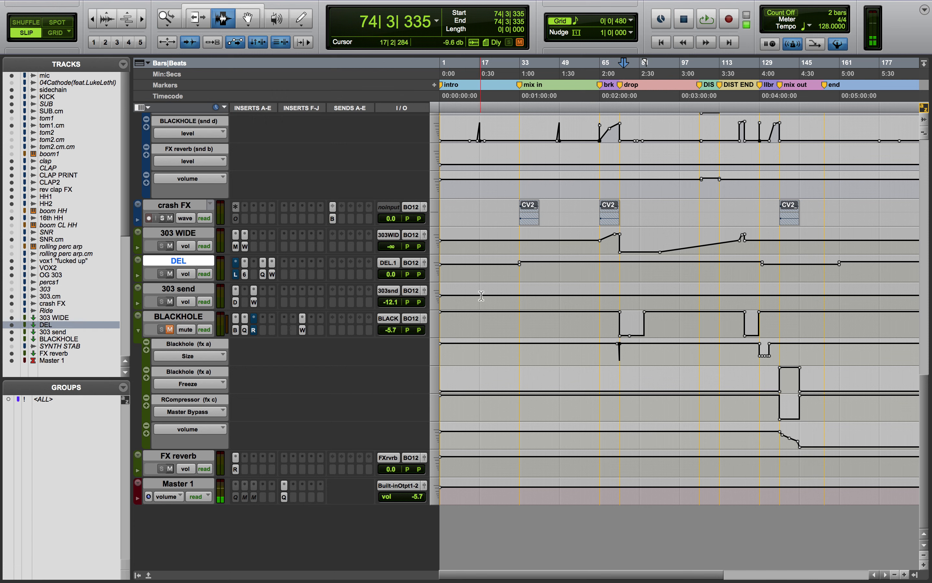
{"action": "left_click", "coordinate": [235, 273]}
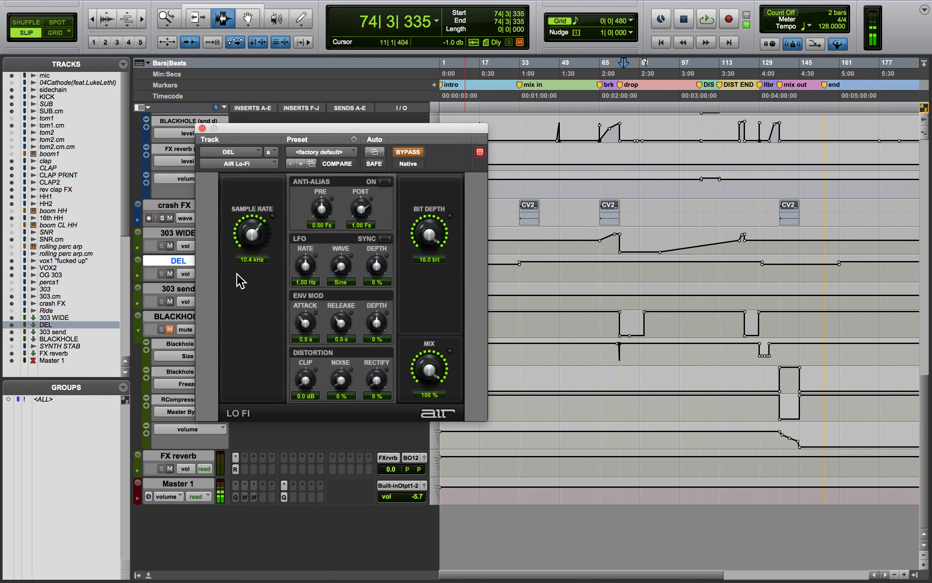
{"action": "left_click", "coordinate": [203, 128]}
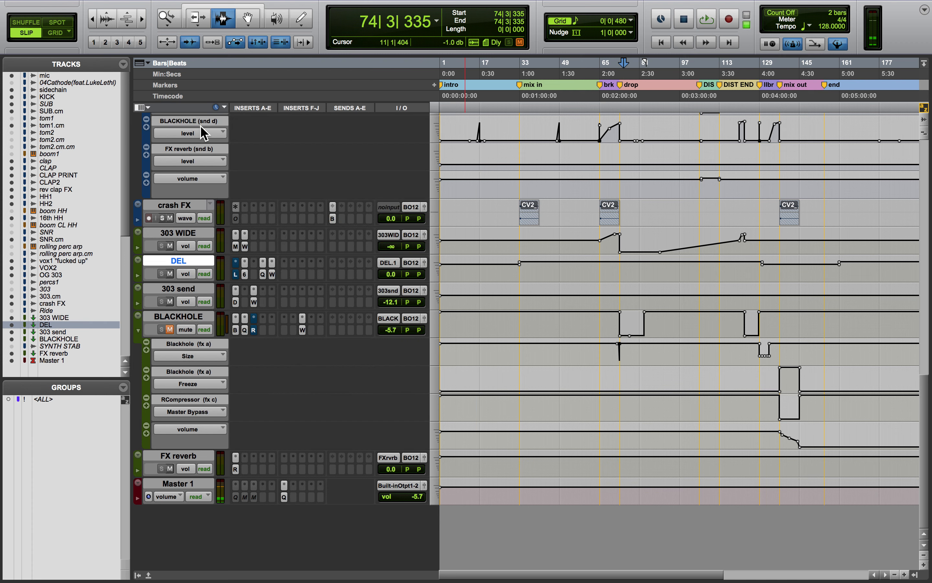
Step: Inspect the 303 send track's AIR Distortion insert and its W insert, closing each plug-in window after viewing
{"action": "left_click", "coordinate": [236, 302]}
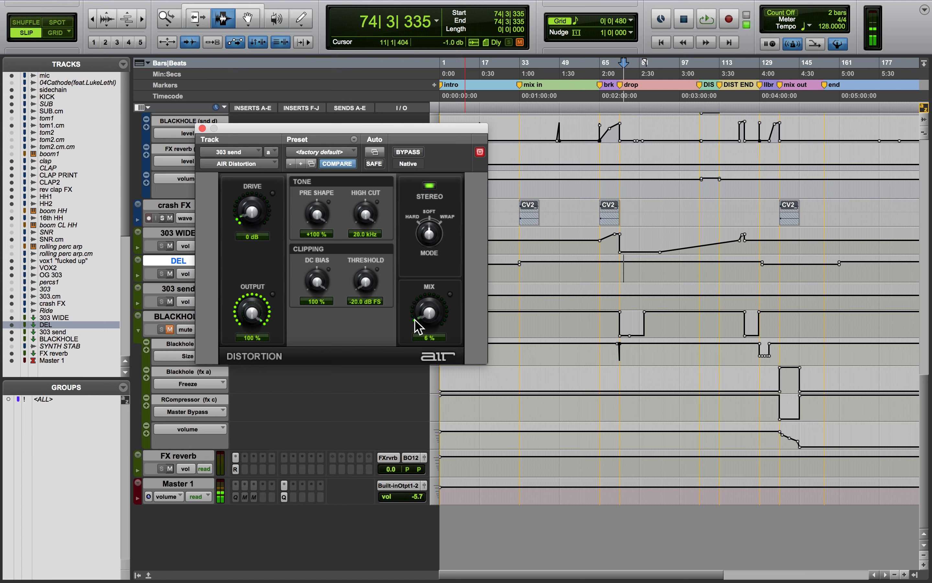
{"action": "left_click", "coordinate": [202, 129]}
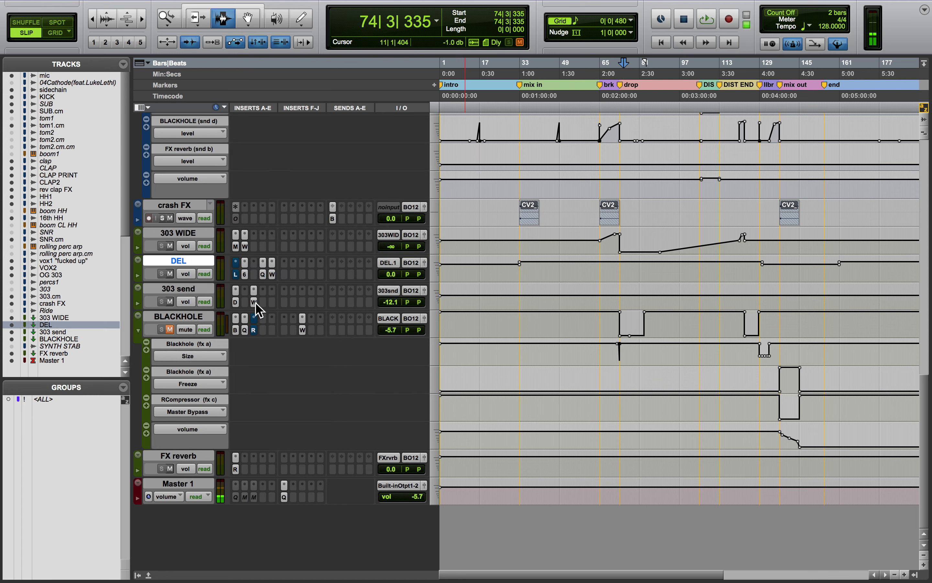
{"action": "left_click", "coordinate": [254, 301]}
{"action": "left_click", "coordinate": [202, 128]}
Step: Select the BLACKHOLE track and place the cursor at 72|3|118, by the Size automation dip before the drop
{"action": "left_click", "coordinate": [178, 316]}
{"action": "left_click", "coordinate": [618, 365]}
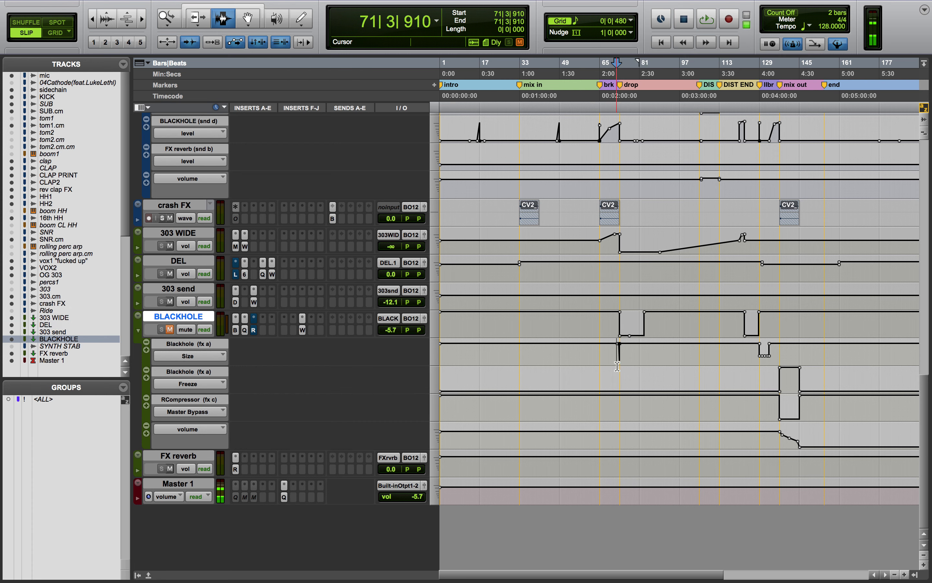
{"action": "key", "text": "t"}
{"action": "key", "text": "t"}
{"action": "key", "text": "t"}
{"action": "key", "text": "t"}
{"action": "key", "text": "t"}
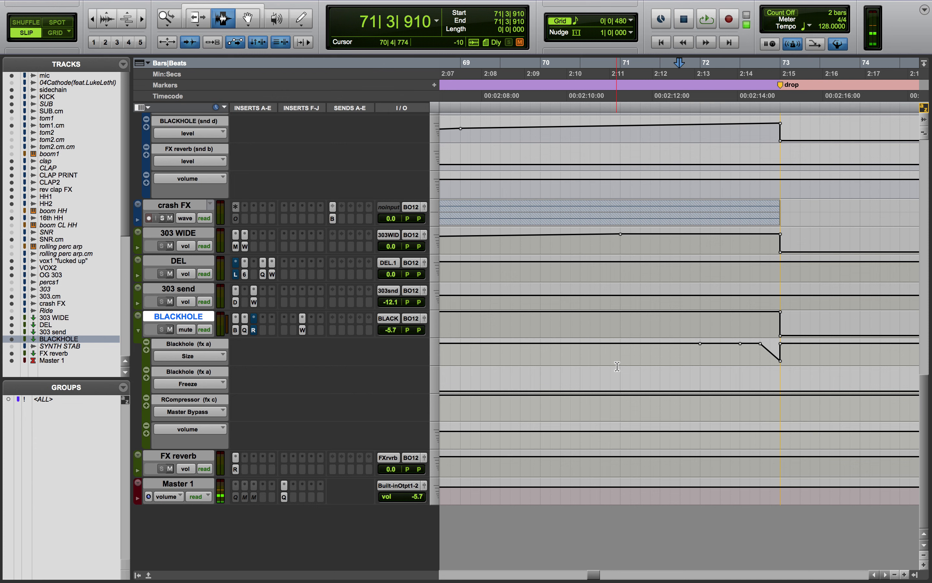
{"action": "scroll", "coordinate": [618, 367], "scroll_direction": "right", "scroll_amount": 5}
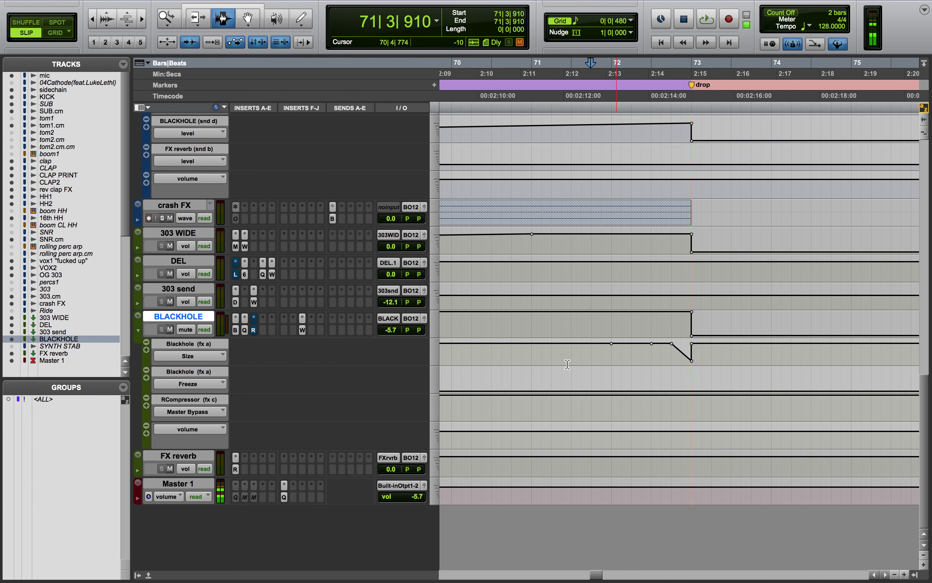
{"action": "left_click", "coordinate": [654, 366]}
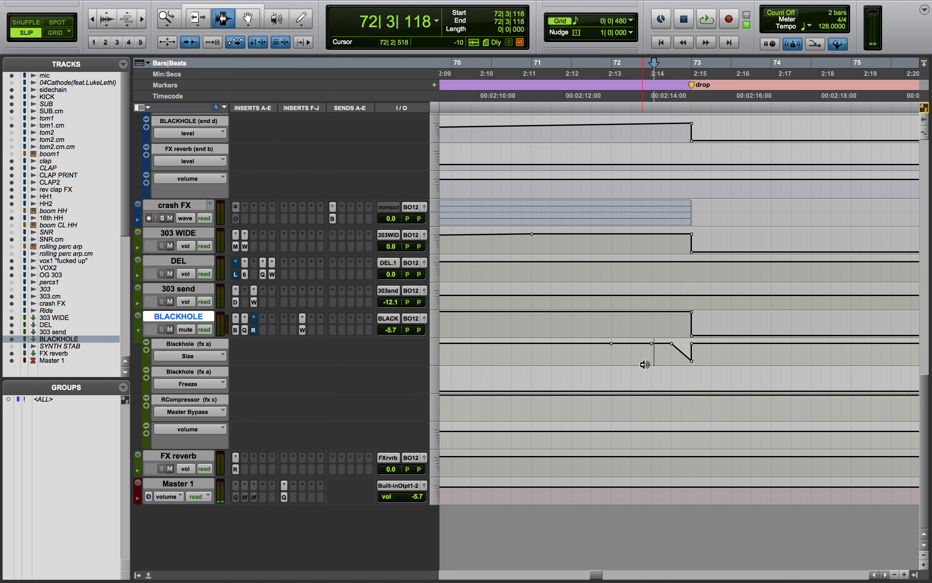
Step: Fit all tracks to the Edit window and audition the lead-in to the drop from 72|3|118
{"action": "key", "text": "ctrl+alt+super+Down"}
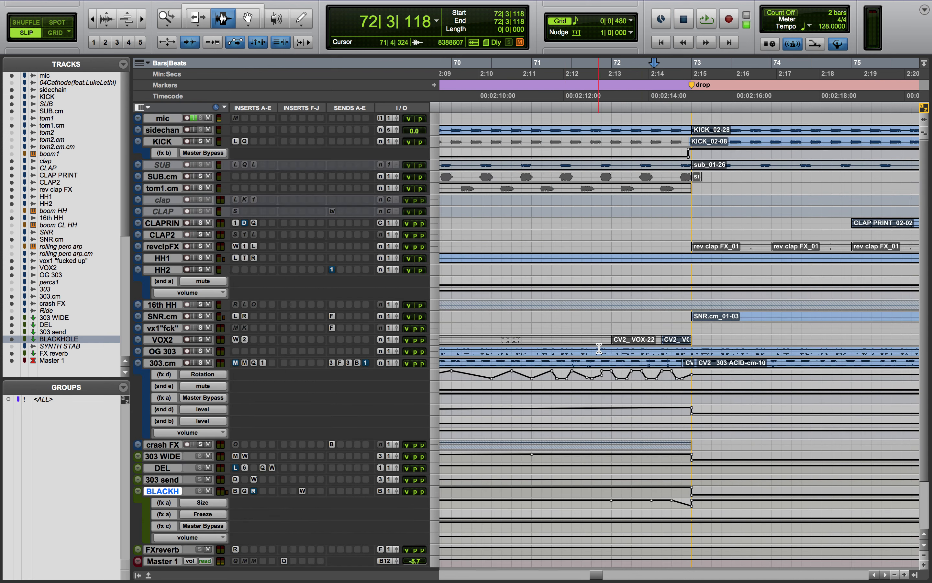
{"action": "key", "text": "space"}
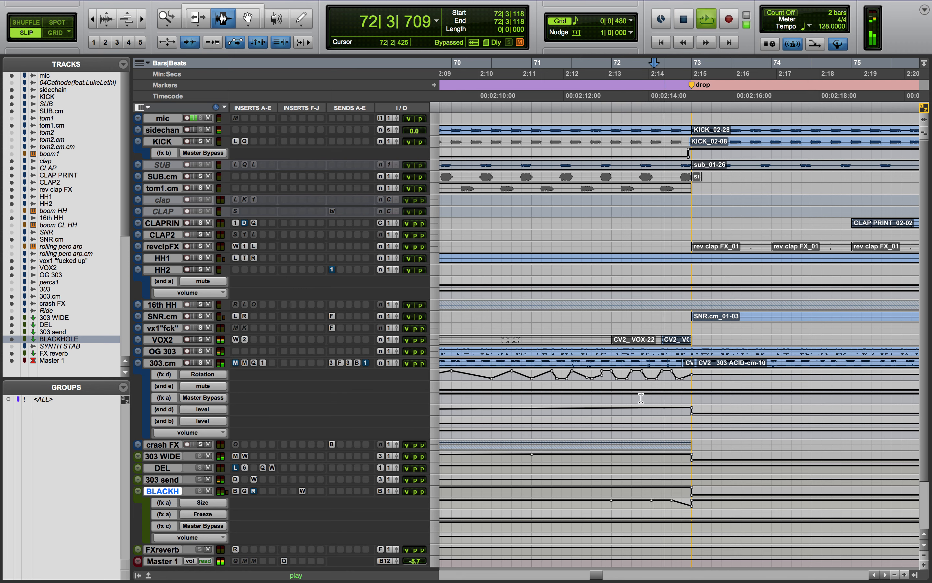
{"action": "key", "text": "space"}
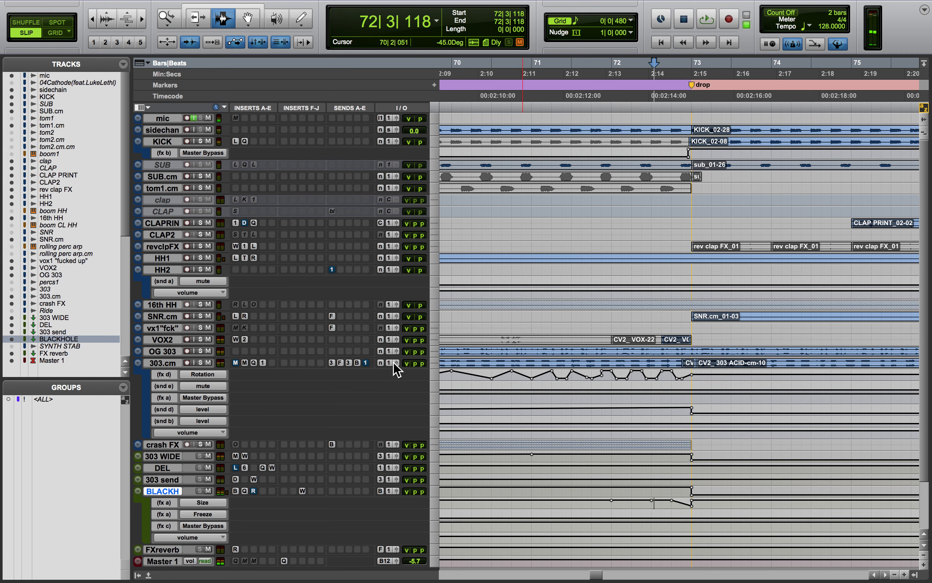
Step: Make the OG 303 track inactive
{"action": "left_click", "coordinate": [171, 350]}
{"action": "right_click", "coordinate": [171, 351]}
{"action": "left_click", "coordinate": [191, 378]}
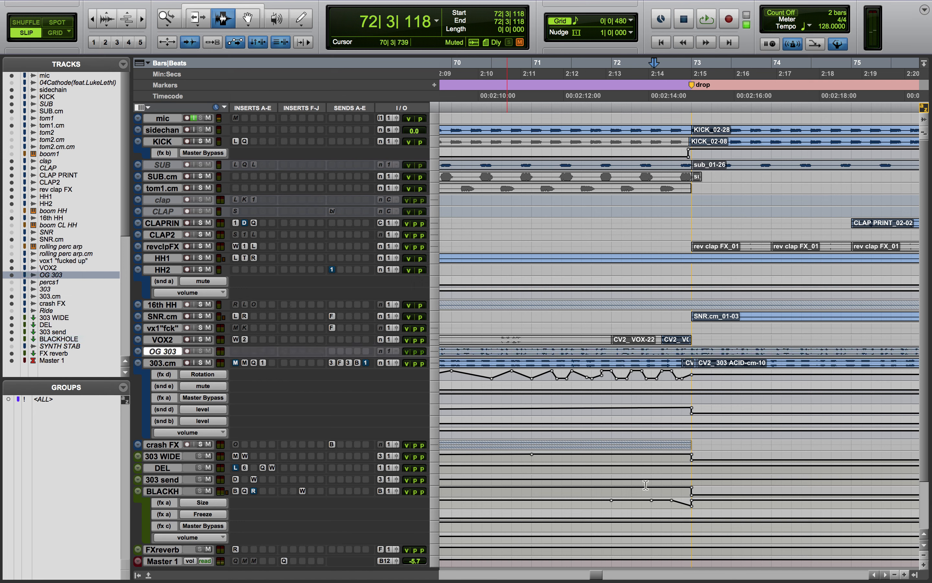
Step: Audition the transition into the drop from 72|2|642 on the BLACKHOLE track
{"action": "left_click", "coordinate": [646, 485]}
{"action": "key", "text": "space"}
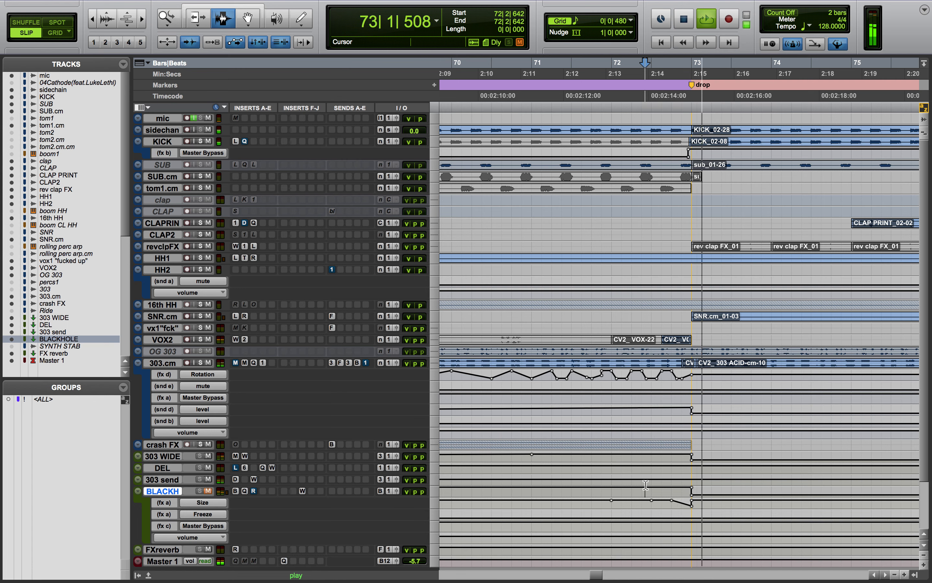
{"action": "key", "text": "space"}
Step: Place the cursor at 136|3|056, just before the mix out marker, by BLACKHOLE's volume automation
{"action": "scroll", "coordinate": [598, 484], "scroll_direction": "right", "scroll_amount": 5}
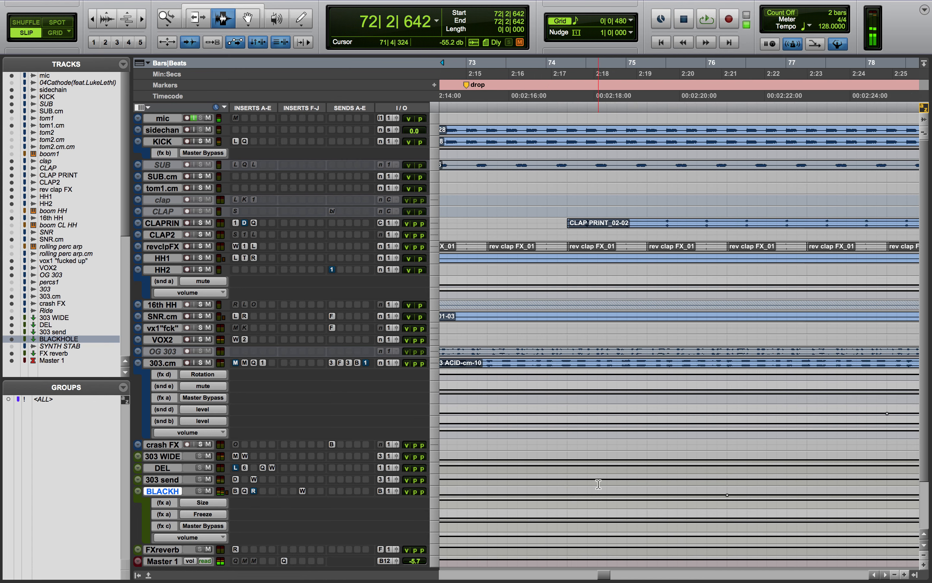
{"action": "scroll", "coordinate": [598, 484], "scroll_direction": "right", "scroll_amount": 6}
{"action": "scroll", "coordinate": [598, 484], "scroll_direction": "down", "scroll_amount": 6}
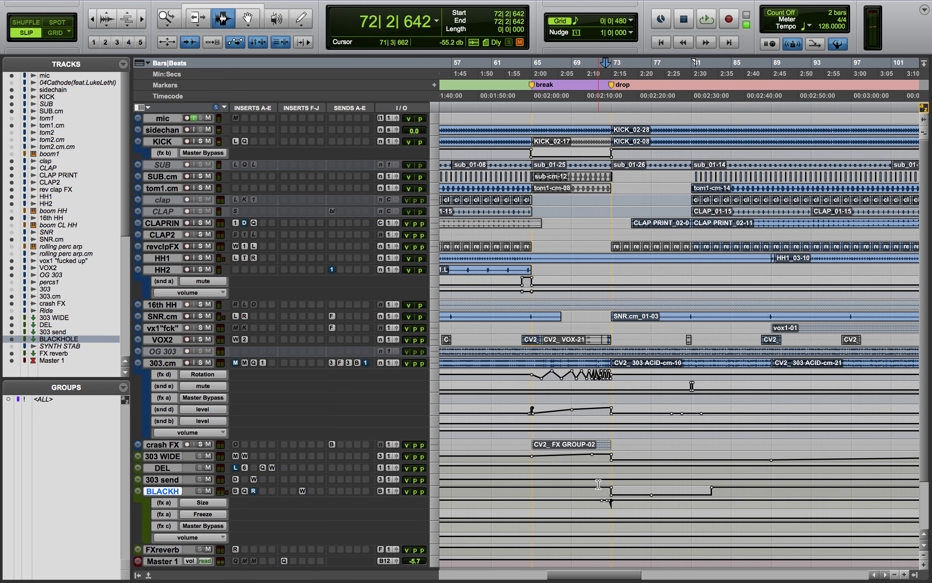
{"action": "scroll", "coordinate": [598, 484], "scroll_direction": "down", "scroll_amount": 4}
{"action": "scroll", "coordinate": [598, 484], "scroll_direction": "right", "scroll_amount": 10}
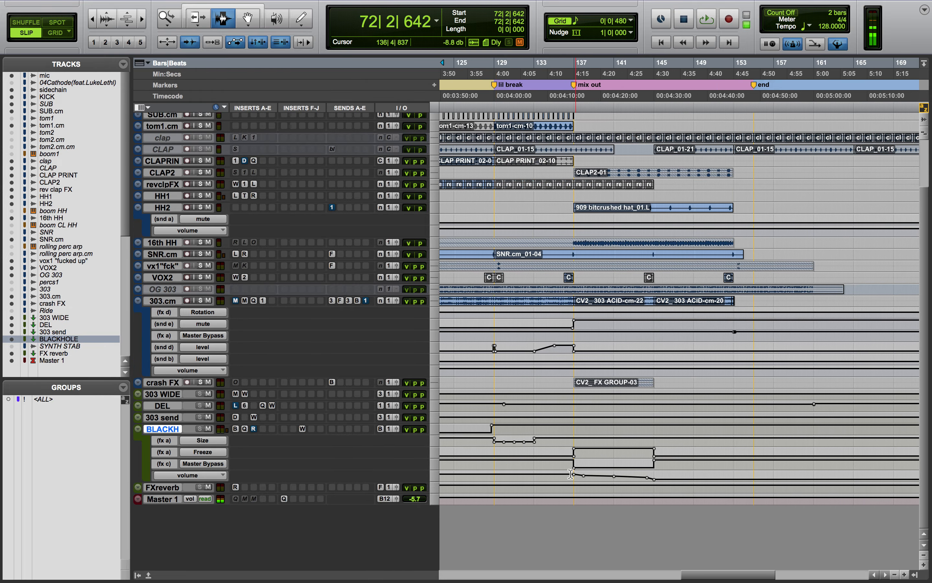
{"action": "left_click", "coordinate": [569, 483]}
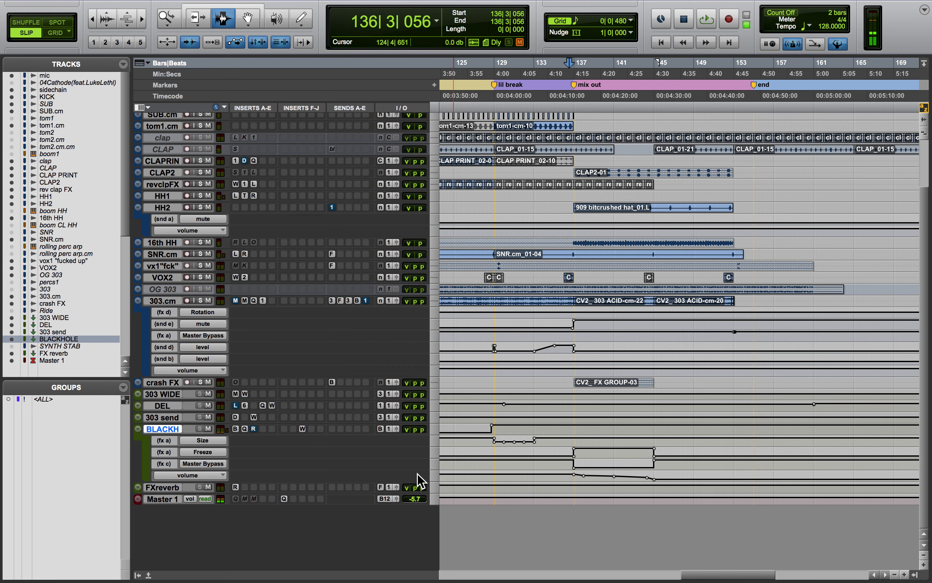
Step: Enlarge all tracks by two height sizes and audition BLACKHOLE's Freeze and volume automation at the mix out
{"action": "key", "text": "ctrl+alt+Up"}
{"action": "key", "text": "ctrl+alt+Up"}
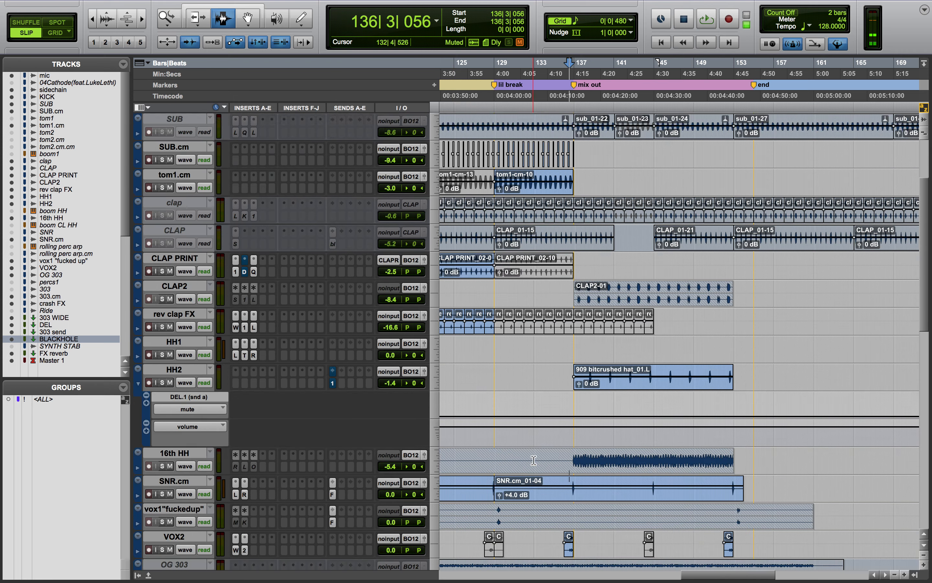
{"action": "scroll", "coordinate": [533, 459], "scroll_direction": "down", "scroll_amount": 10}
{"action": "scroll", "coordinate": [533, 459], "scroll_direction": "down", "scroll_amount": 10}
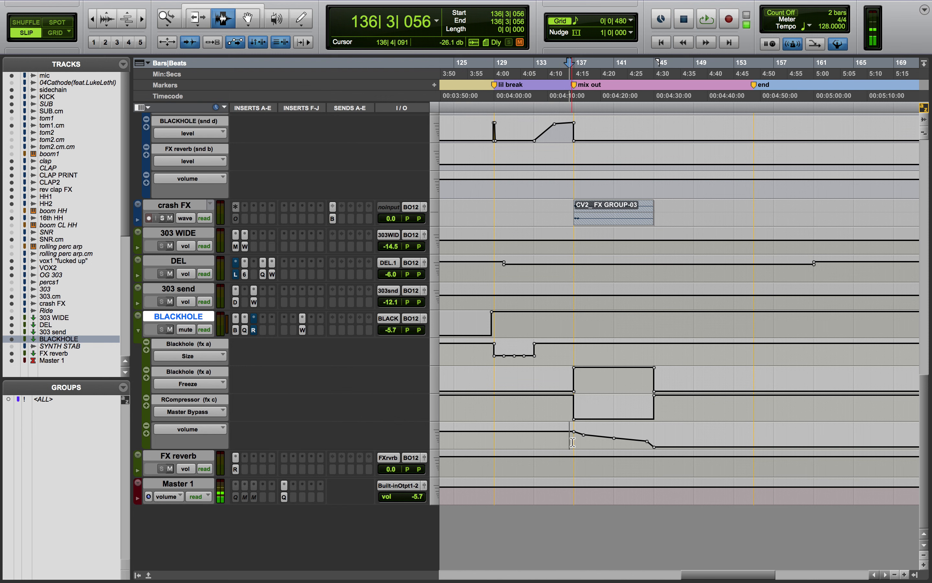
{"action": "key", "text": "space"}
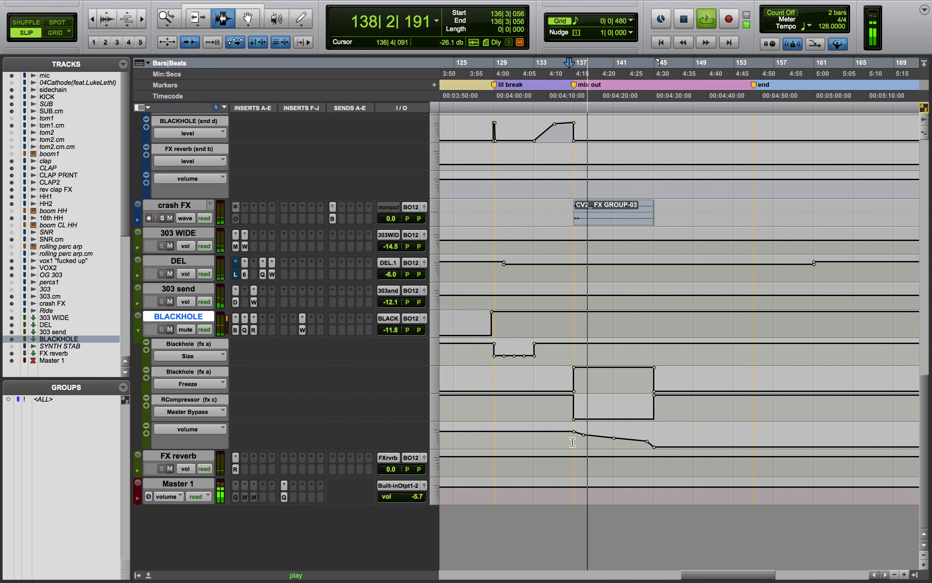
{"action": "key", "text": "space"}
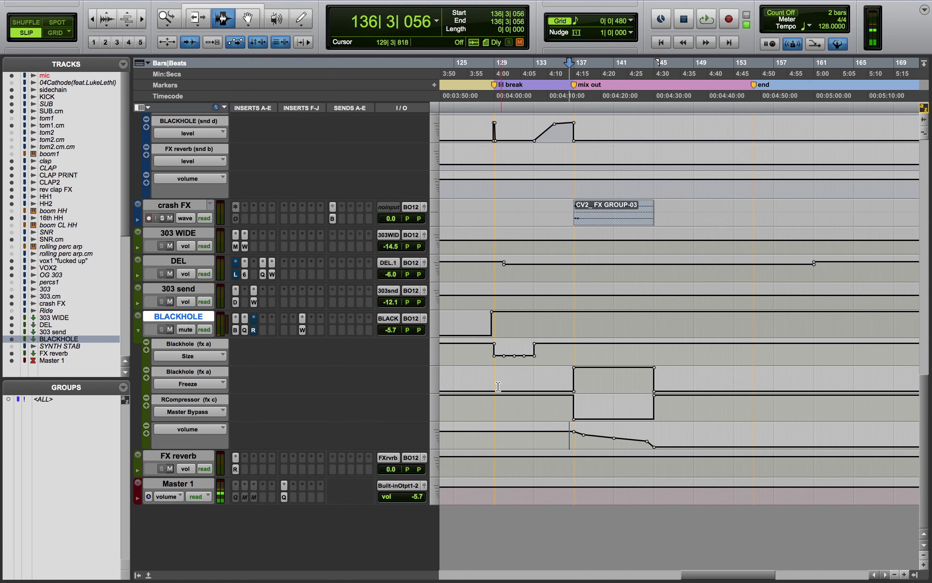
Step: Audition BLACKHOLE's Size automation at the start of the lil break from 128|1|111
{"action": "left_click", "coordinate": [488, 383]}
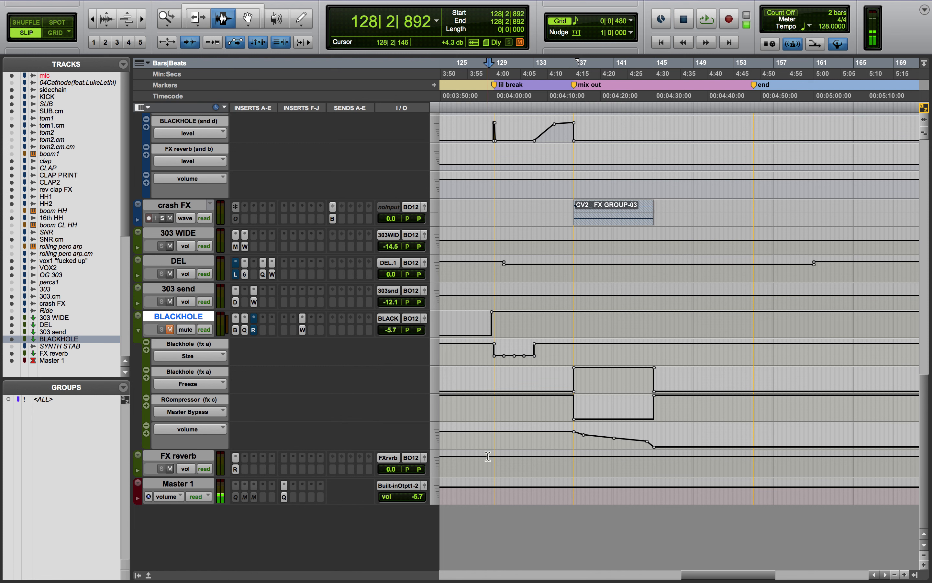
{"action": "left_click", "coordinate": [491, 383]}
{"action": "left_click", "coordinate": [485, 381]}
{"action": "key", "text": "space"}
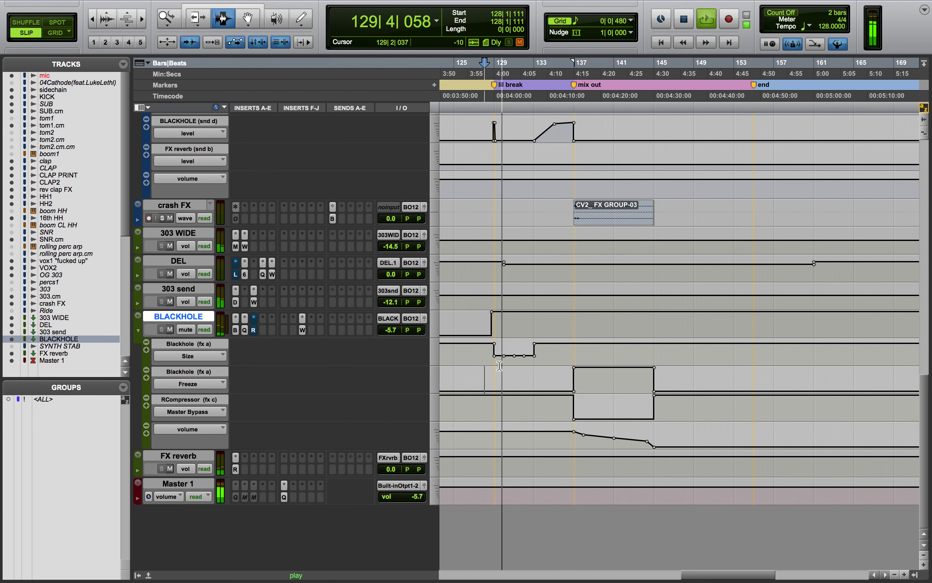
{"action": "key", "text": "space"}
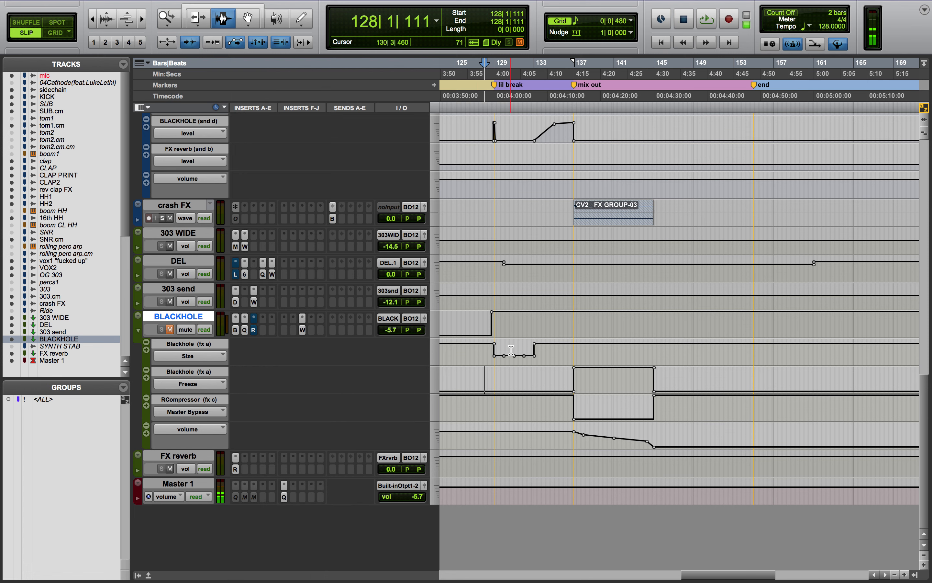
Step: Place the cursor at 72|4|837, on the BLACKHOLE Size dip at the drop, to examine the automation there
{"action": "scroll", "coordinate": [511, 350], "scroll_direction": "left", "scroll_amount": 10}
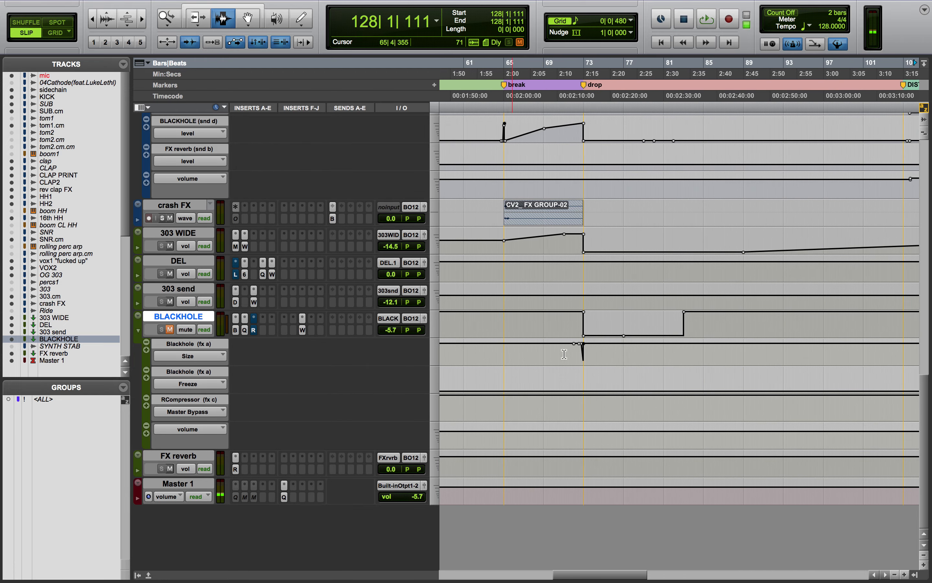
{"action": "left_click", "coordinate": [583, 360]}
{"action": "scroll", "coordinate": [584, 360], "scroll_direction": "right", "scroll_amount": 3}
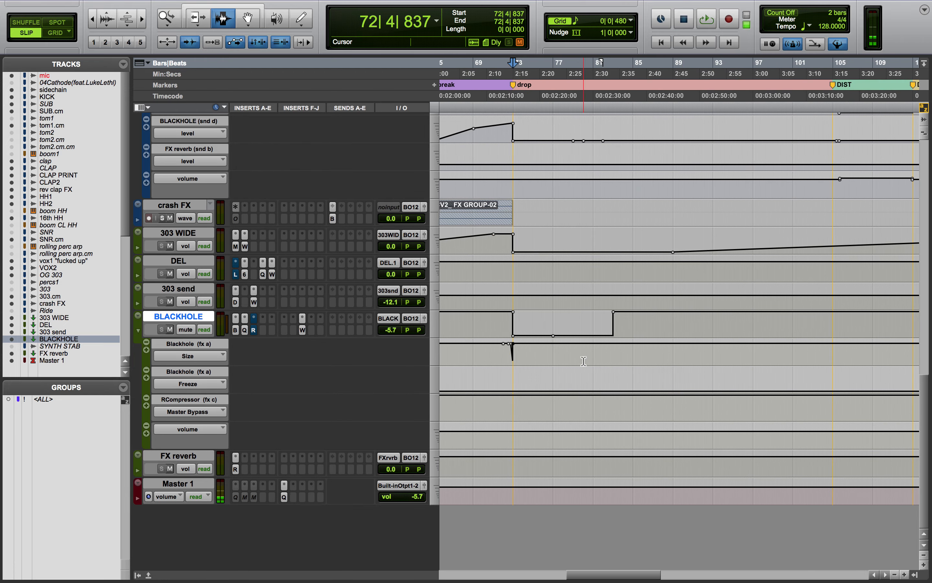
Step: Inspect the FX reverb track's RVerb insert, close its window, and show the whole song with all tracks fitted
{"action": "left_click", "coordinate": [235, 469]}
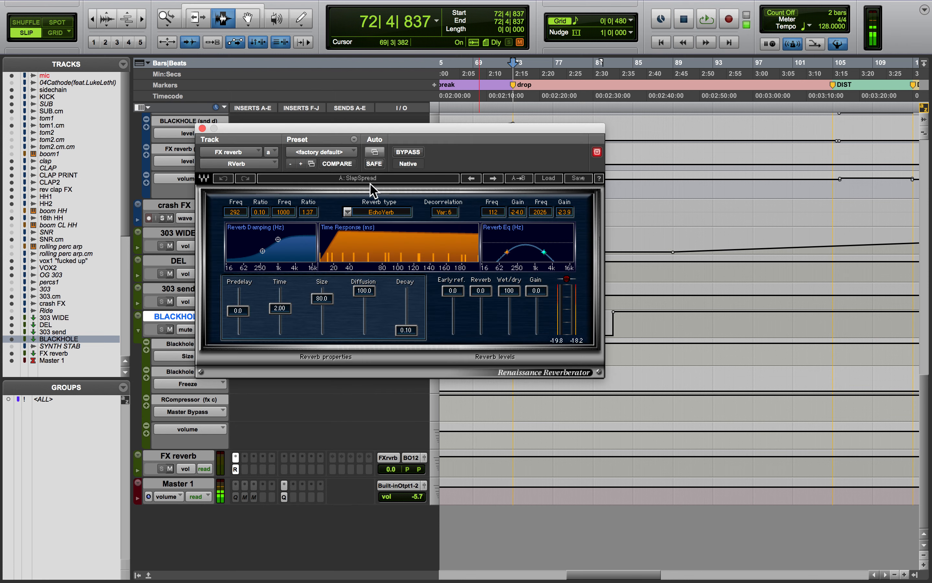
{"action": "left_click", "coordinate": [203, 128]}
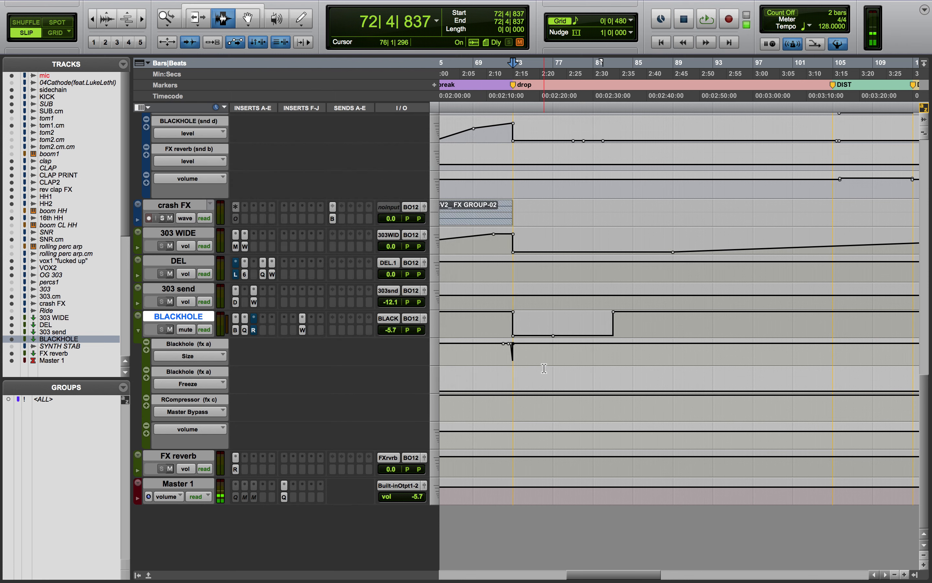
{"action": "key", "text": "r"}
{"action": "key", "text": "r"}
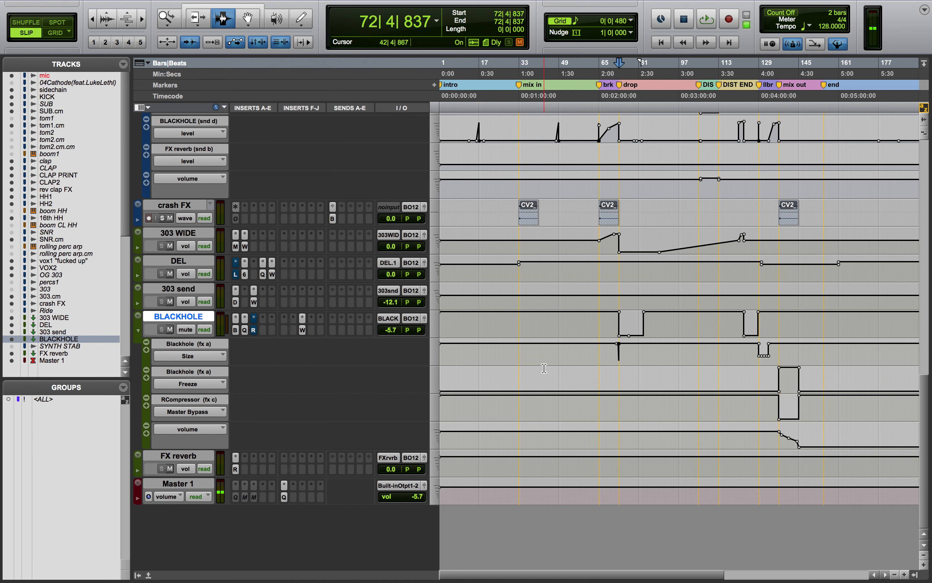
{"action": "key", "text": "ctrl+alt+super+Down"}
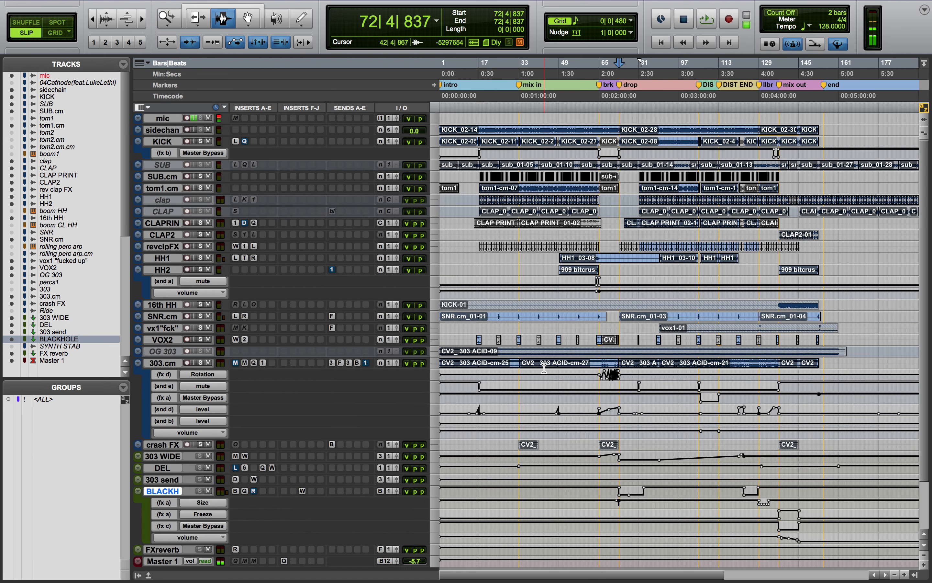